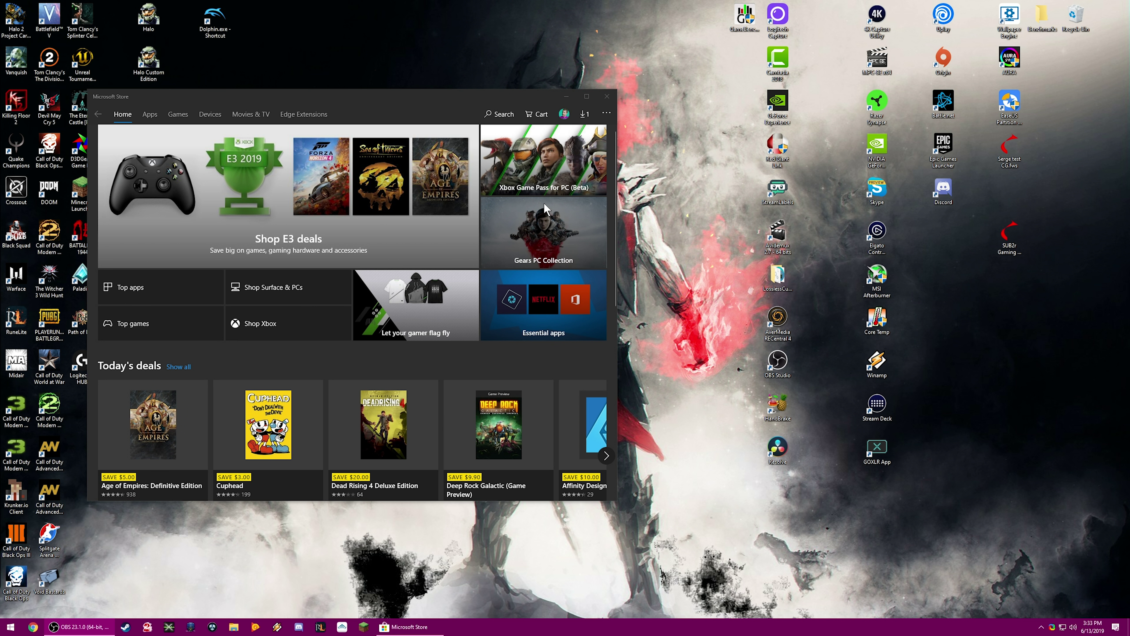
scroll(397, 248, down, 10)
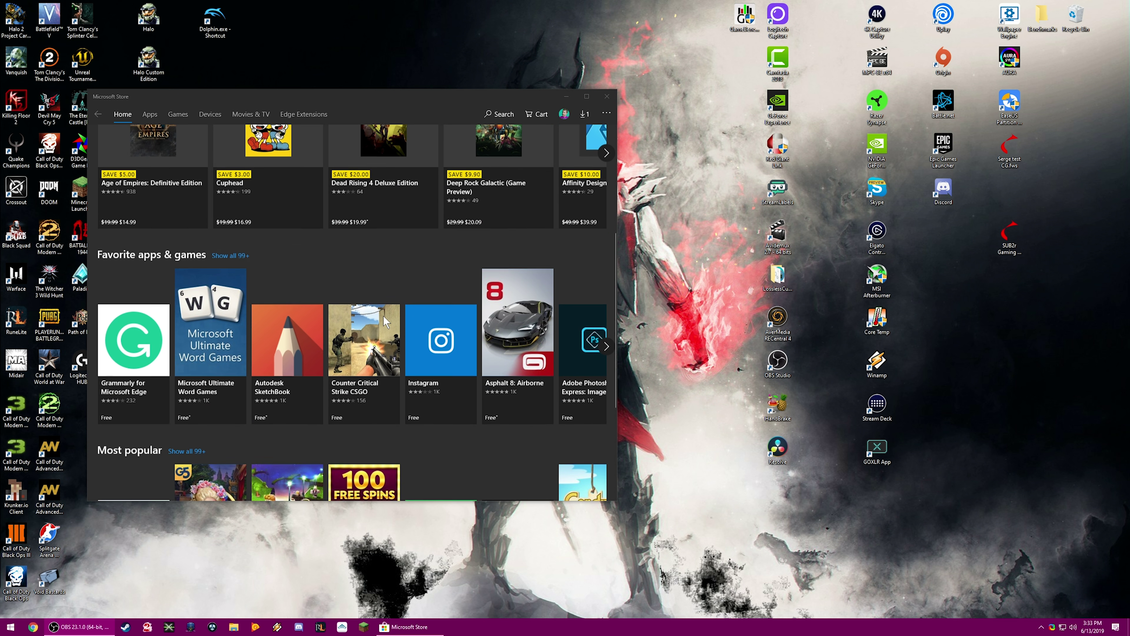
scroll(388, 318, down, 5)
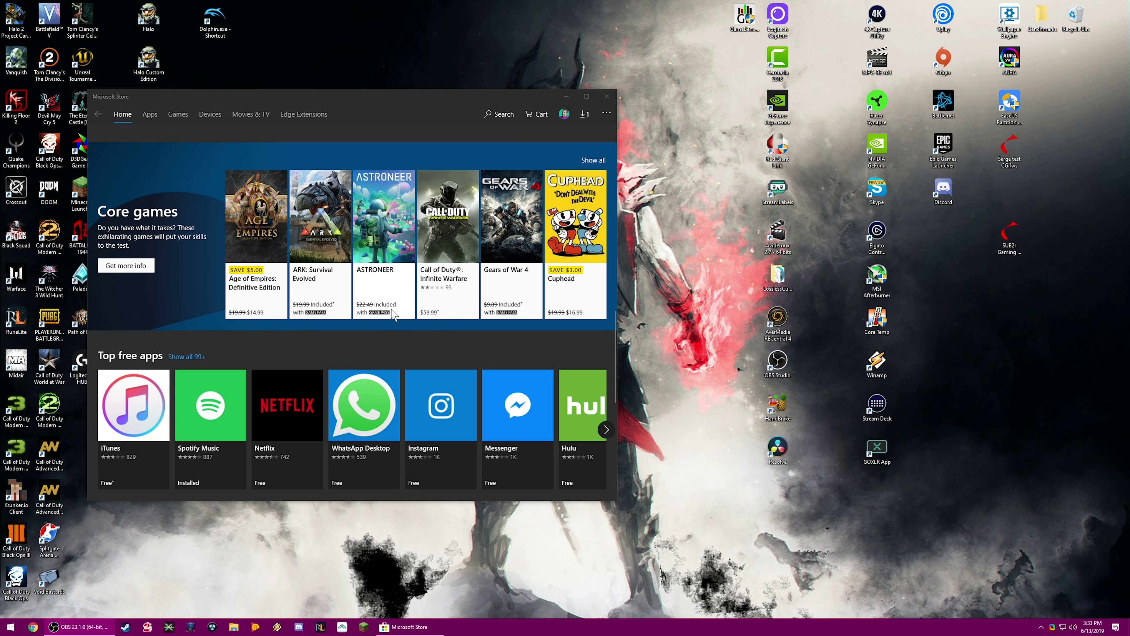
scroll(392, 314, up, 12)
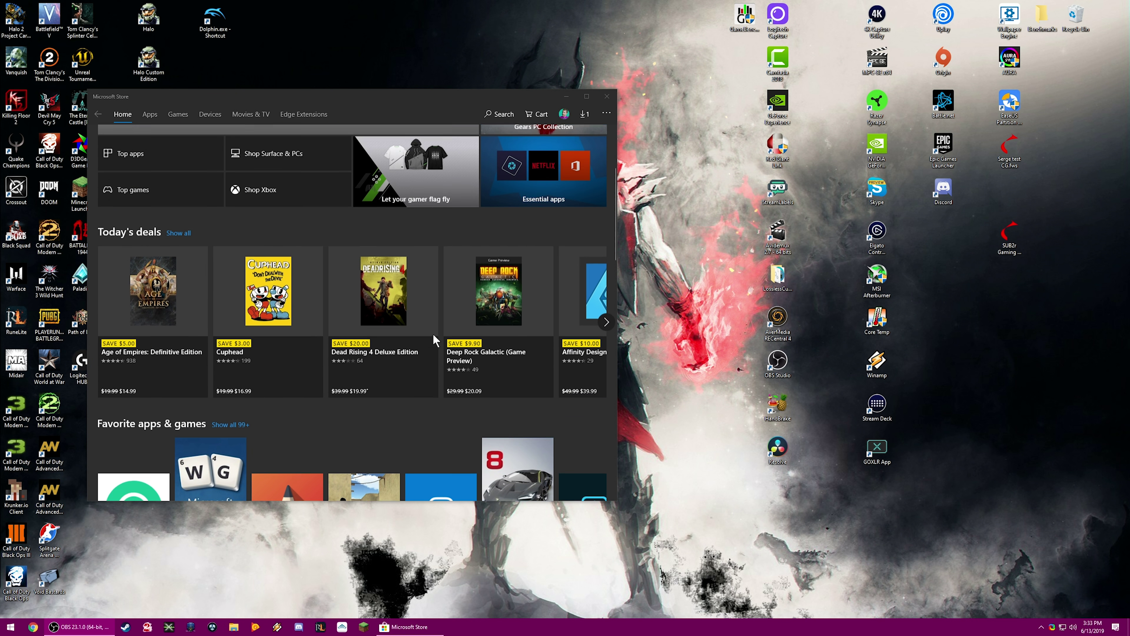
scroll(434, 335, up, 3)
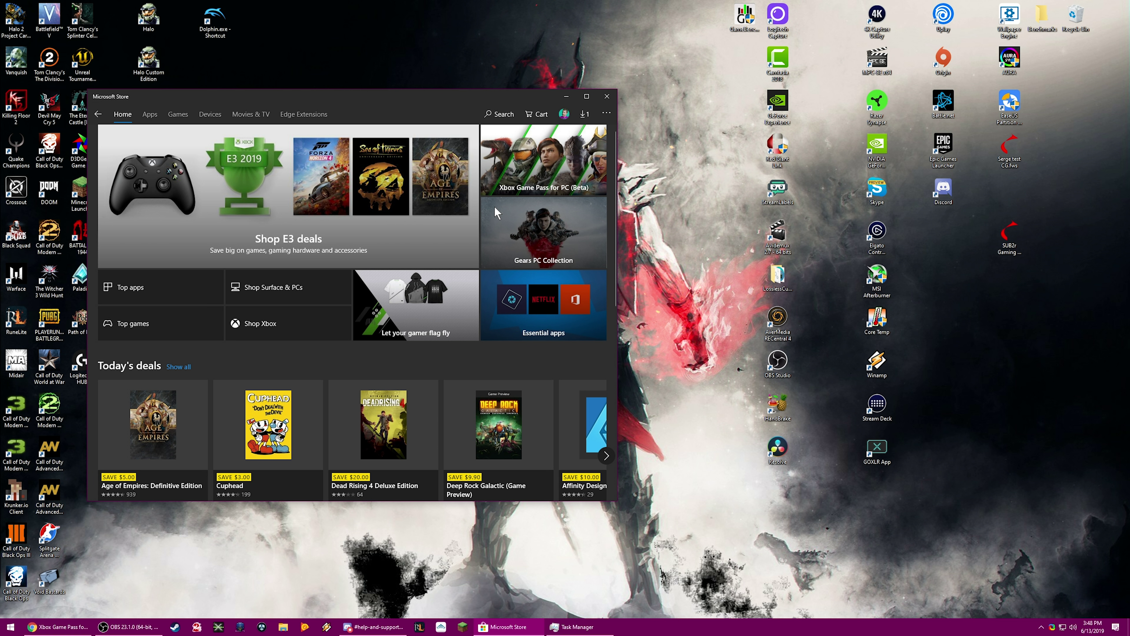
Open Windows Settings, search for the storage settings and open them
click(19, 628)
click(15, 592)
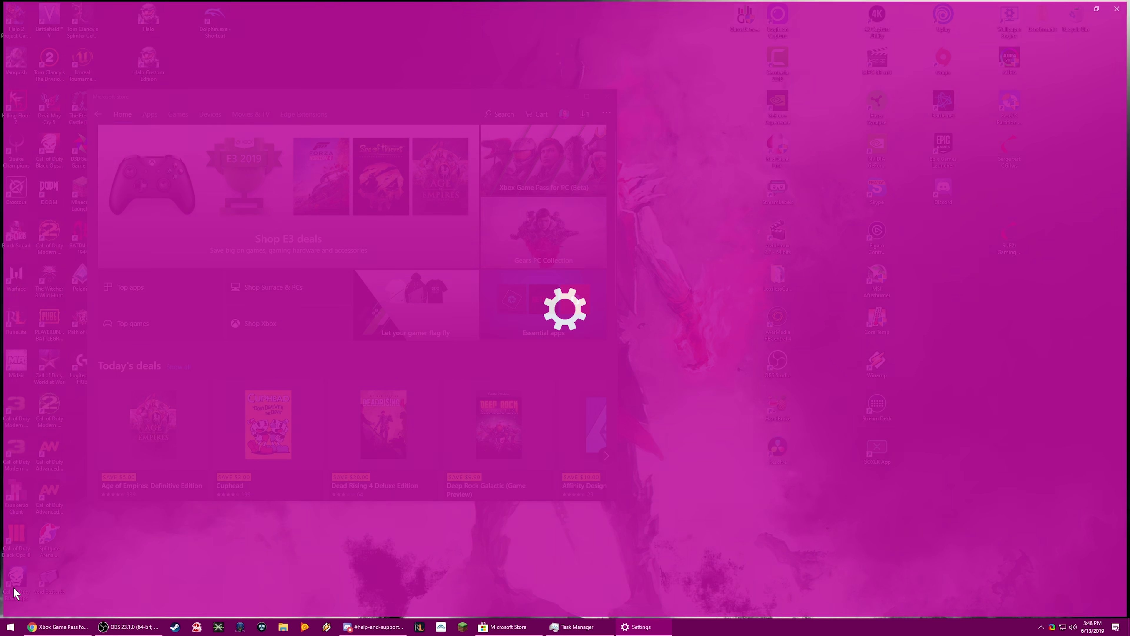
text(stor)
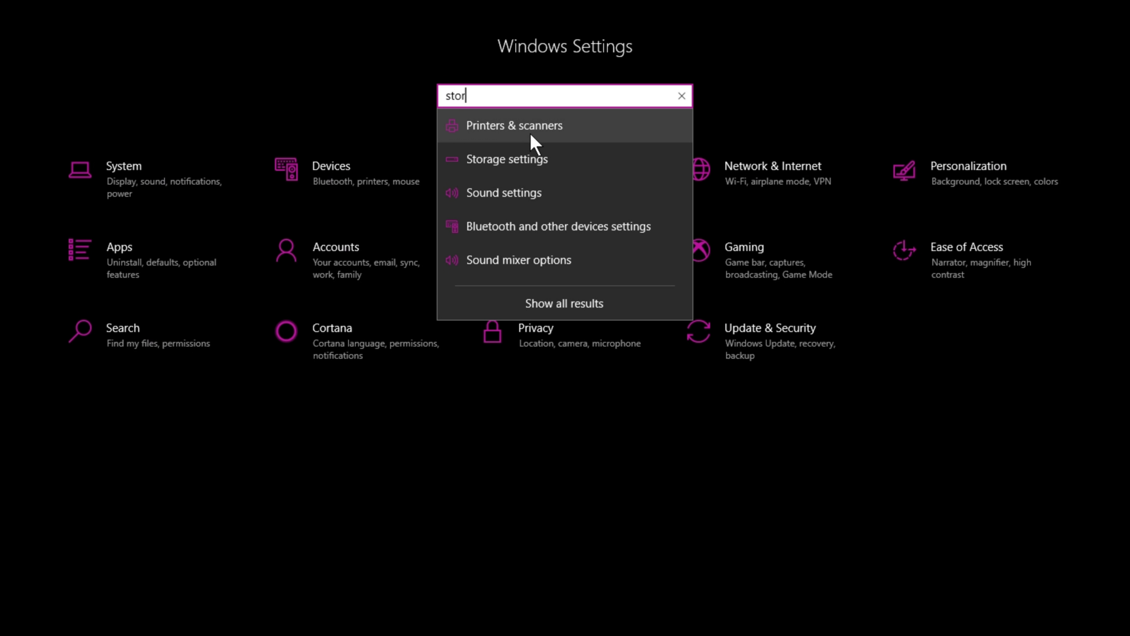
click(530, 134)
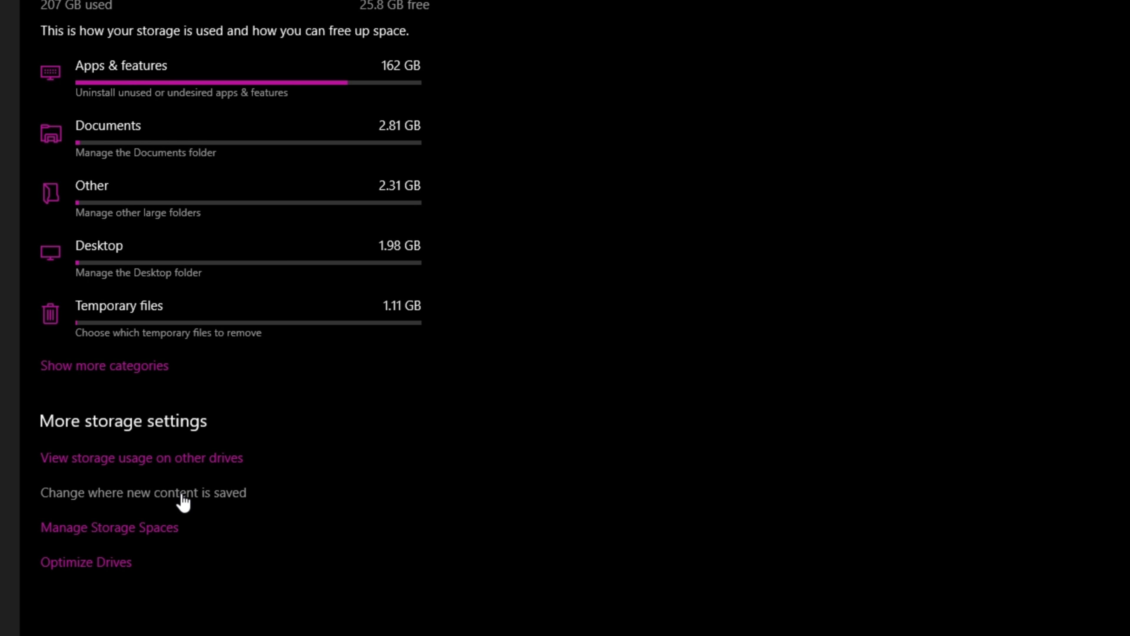
Change where new content is saved so that new apps save to Games (D:), and apply the change
click(147, 493)
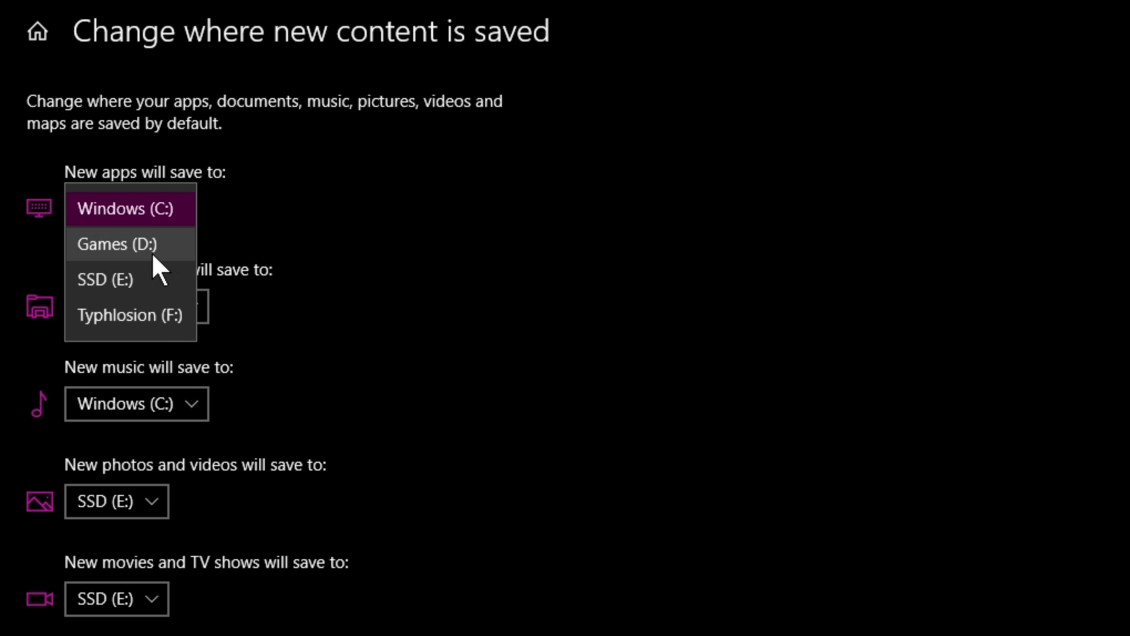
click(152, 254)
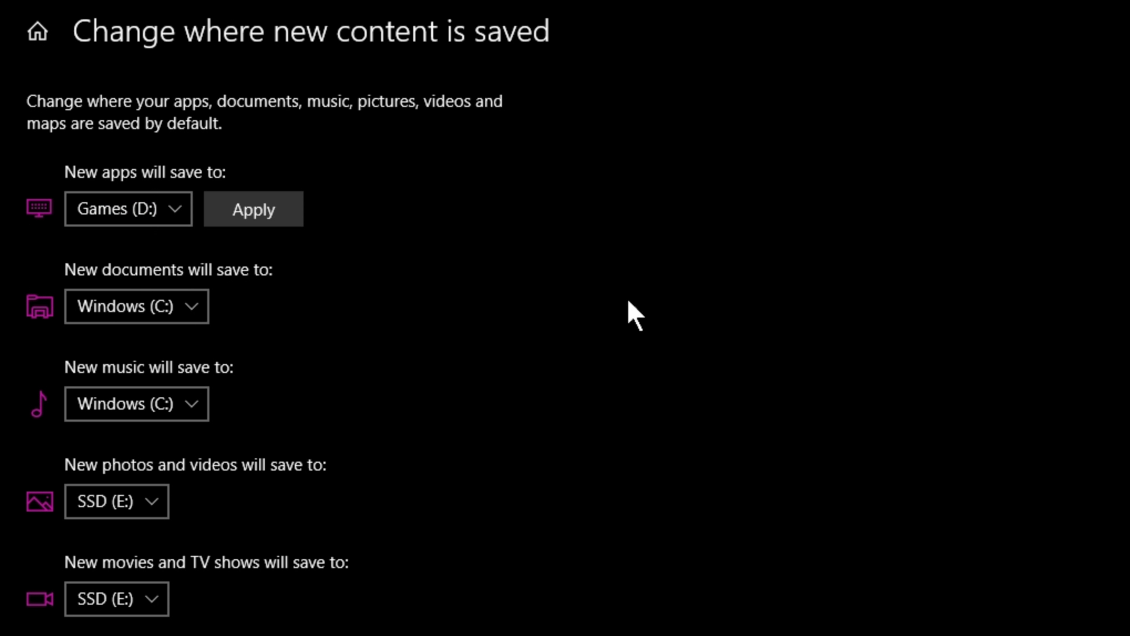
click(218, 212)
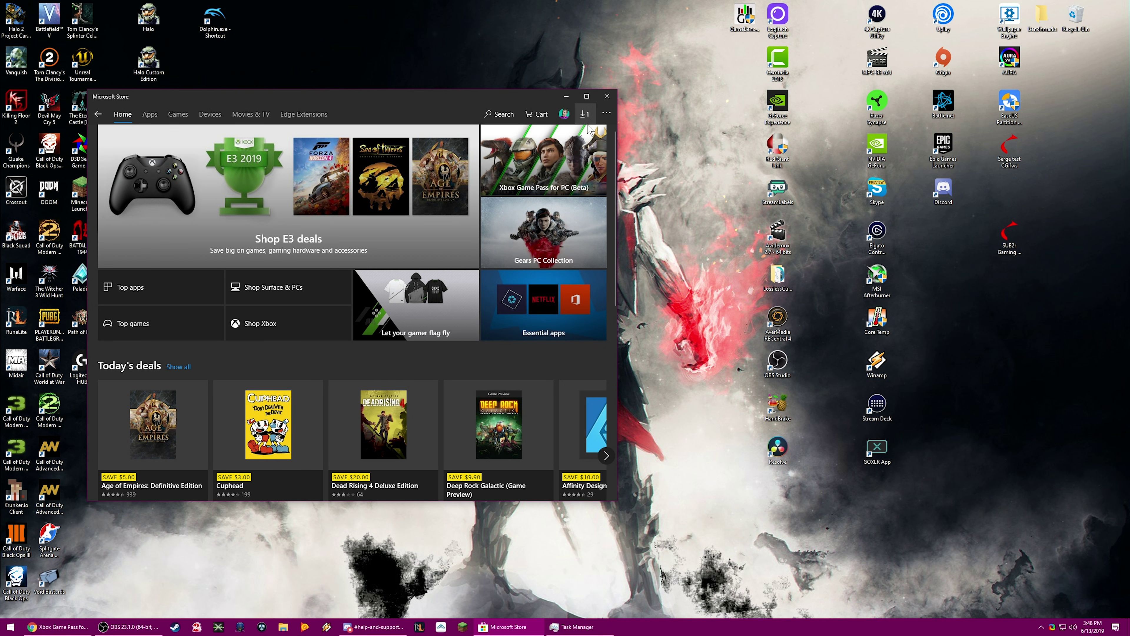
Search the Microsoft Store for Halo 5 and open the Halo 5: Forge Bundle page
click(499, 114)
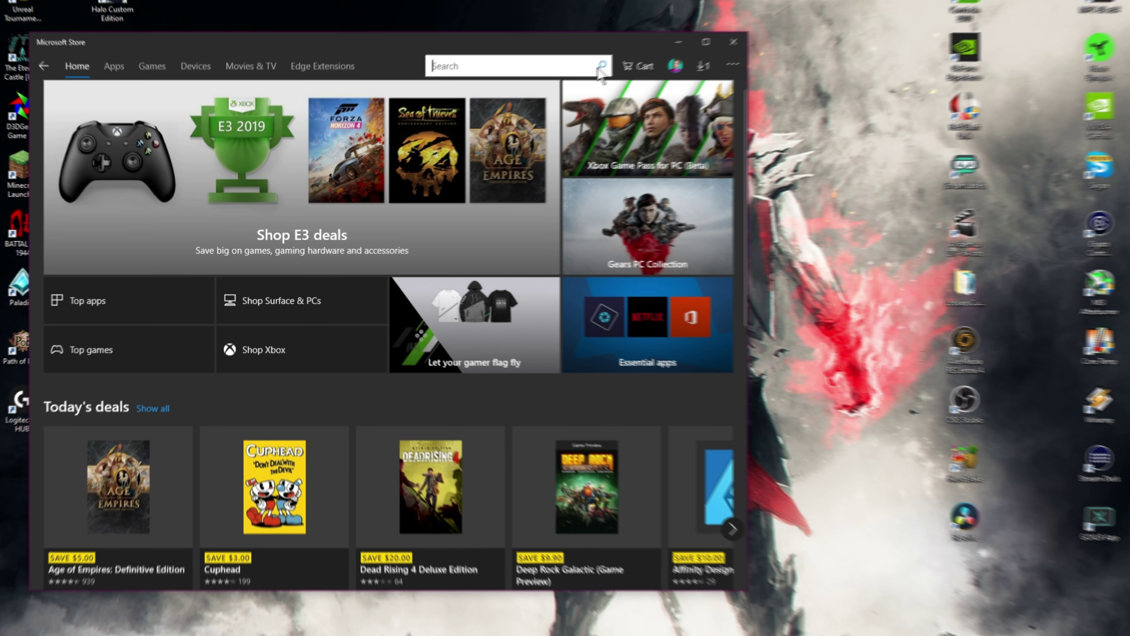
text(halo 45)
key(BackSpace)
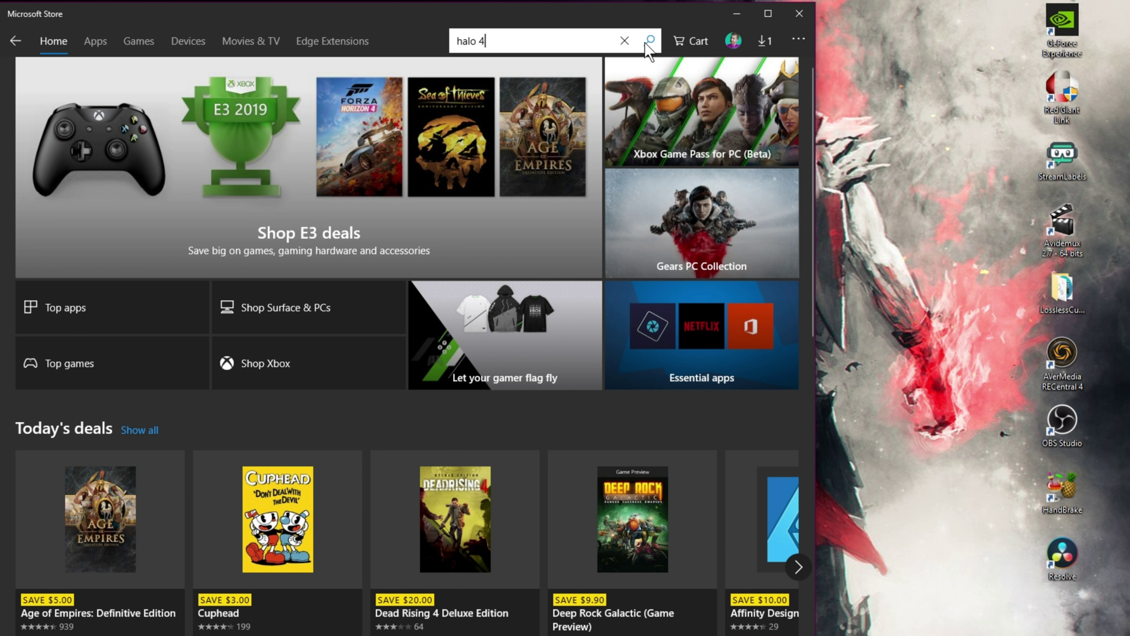
key(BackSpace)
text(5)
click(568, 75)
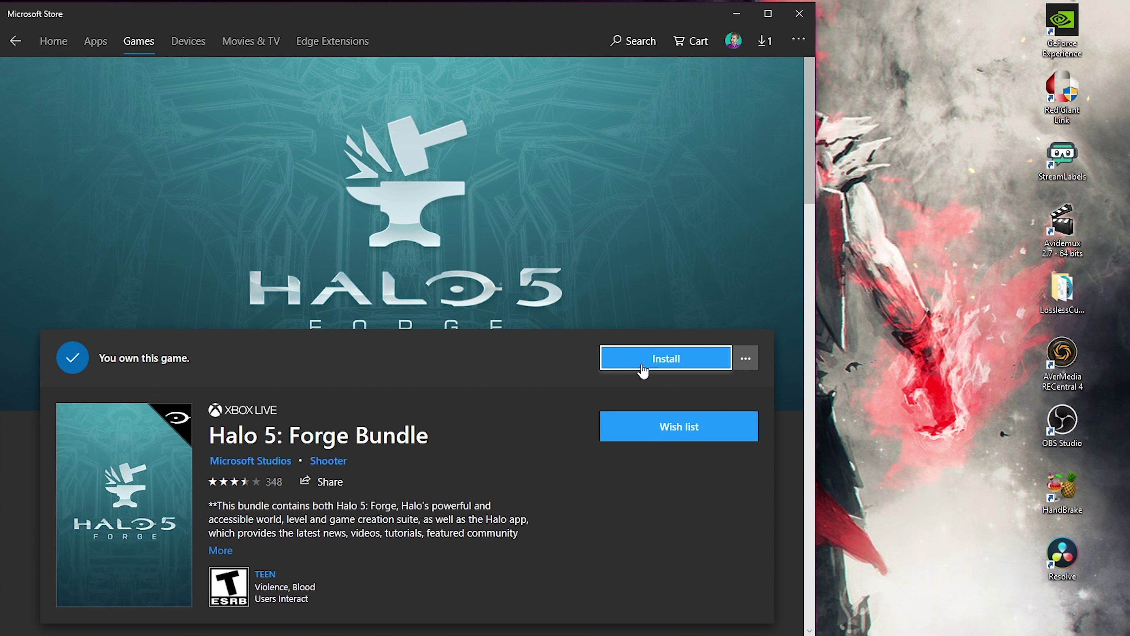
Install the Halo 5: Forge Bundle with the D: drive chosen as the install location
click(657, 361)
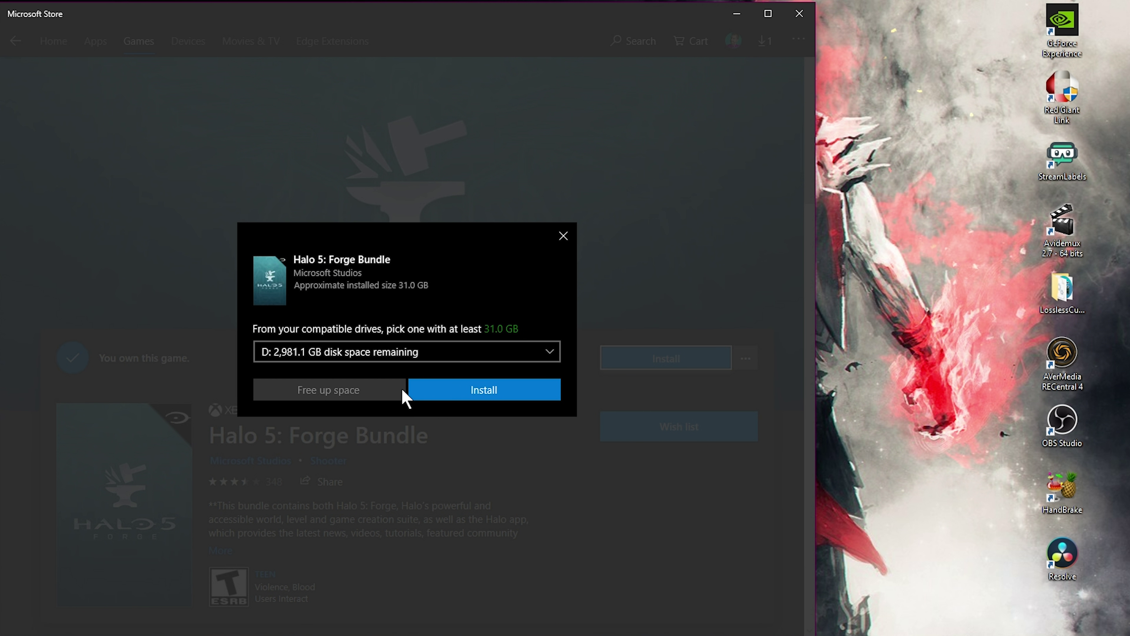
click(386, 351)
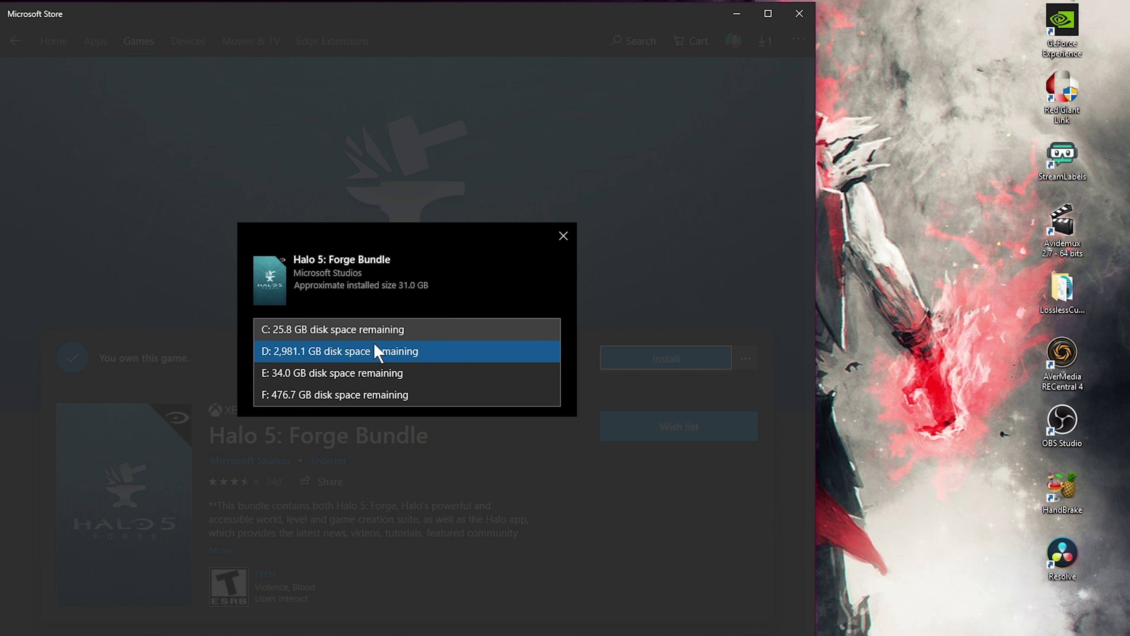
click(411, 294)
click(422, 352)
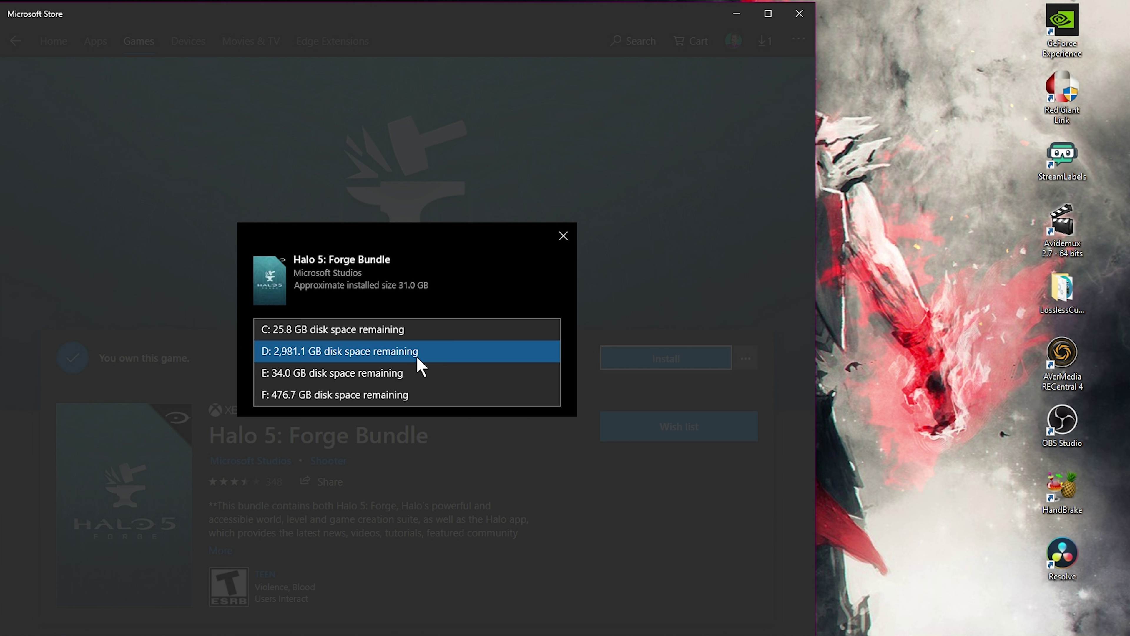
click(369, 354)
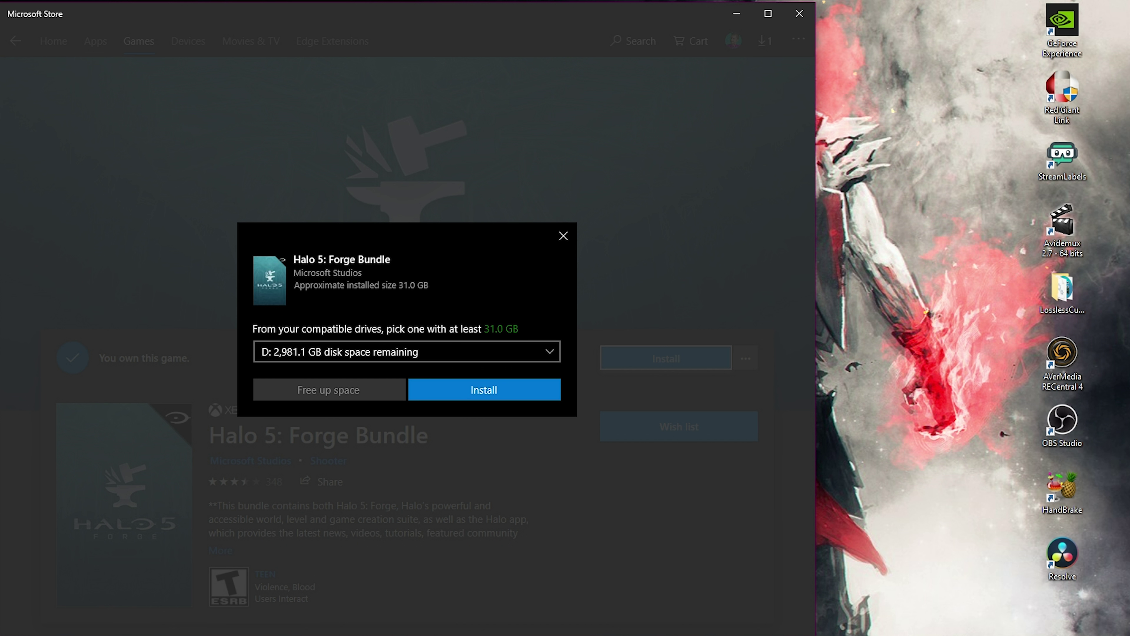
click(402, 352)
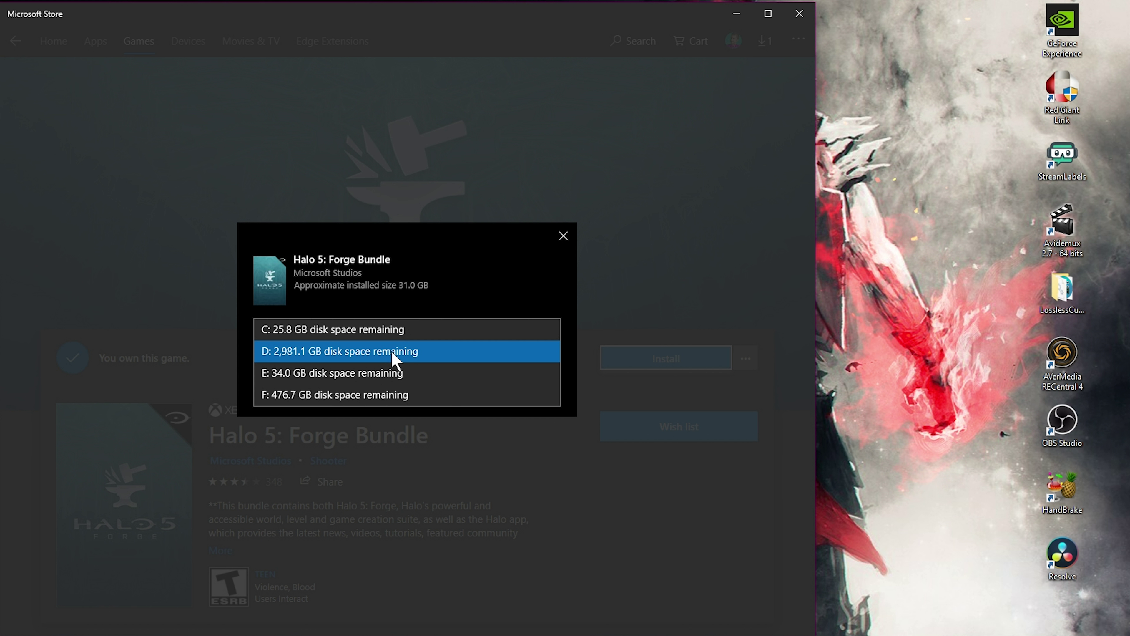
click(377, 354)
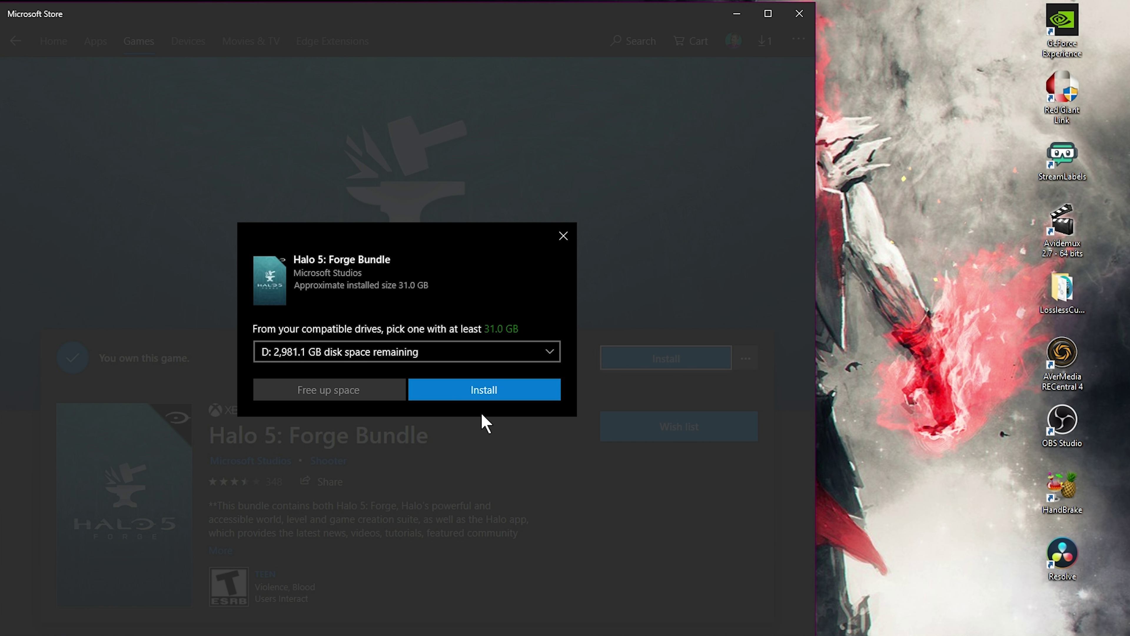
click(476, 393)
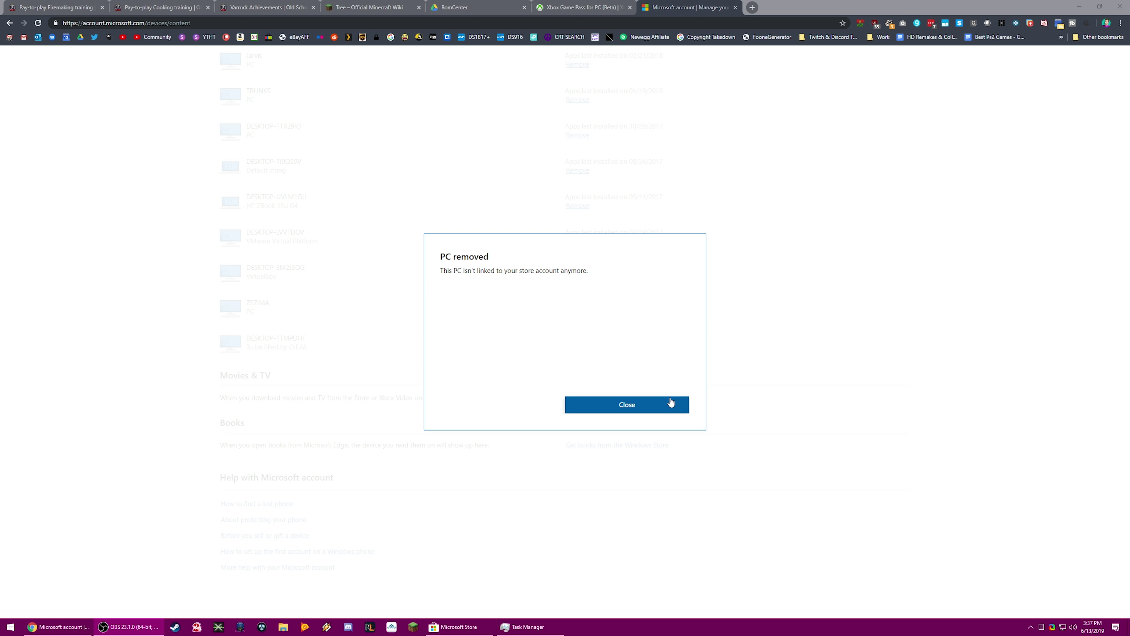
Dismiss the device removal notice and examine the list of download devices on the Microsoft account page in the browser
click(643, 397)
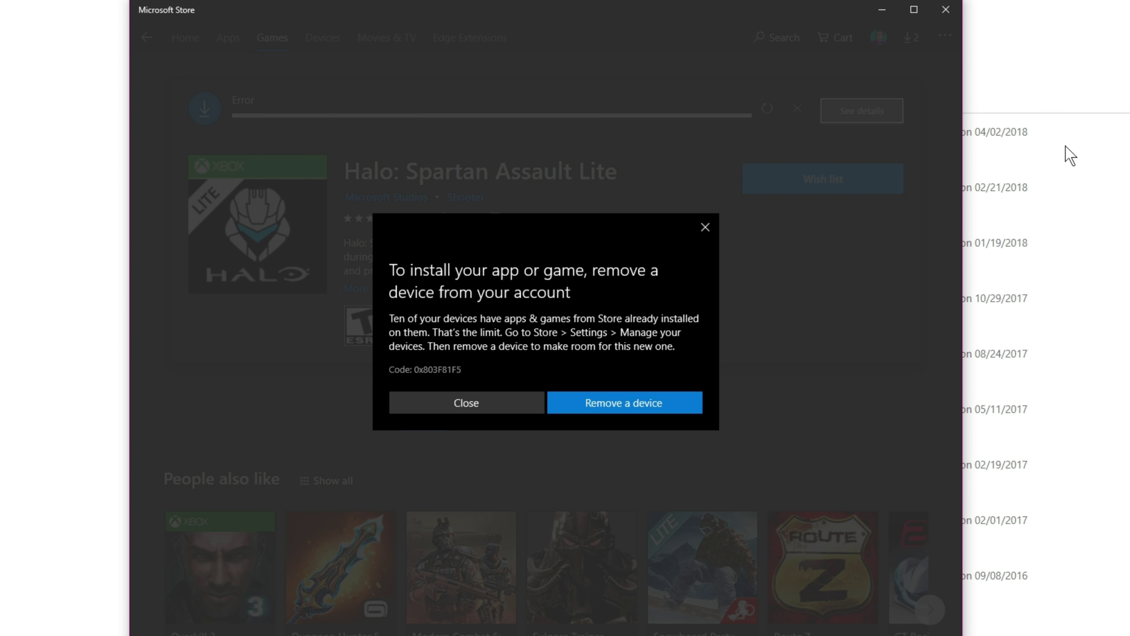
click(1104, 112)
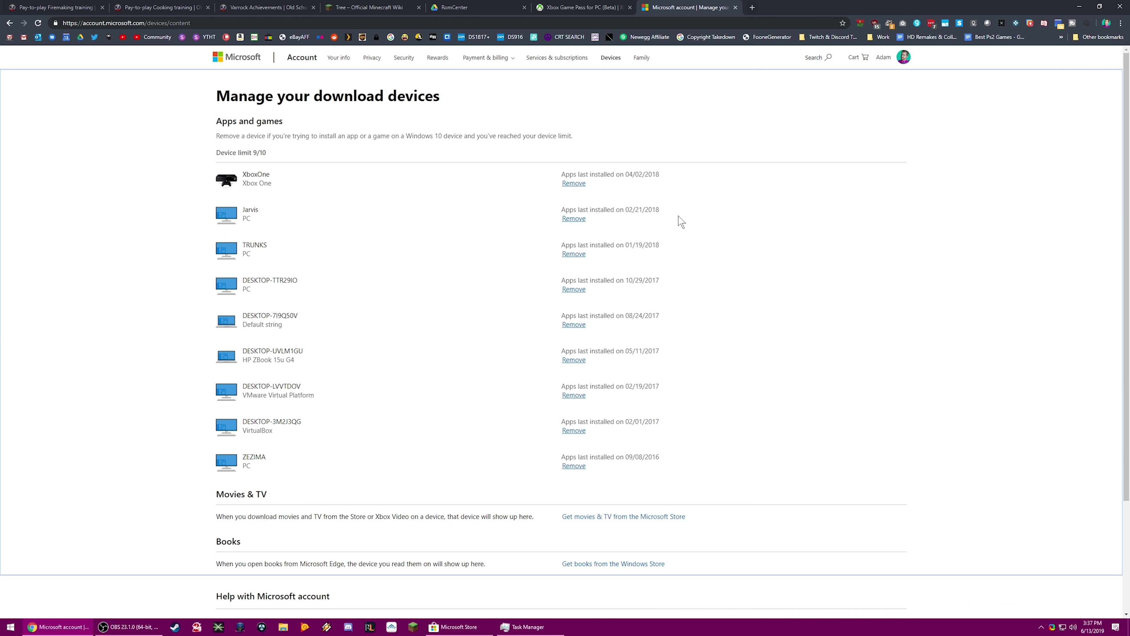
scroll(547, 376, down, 1)
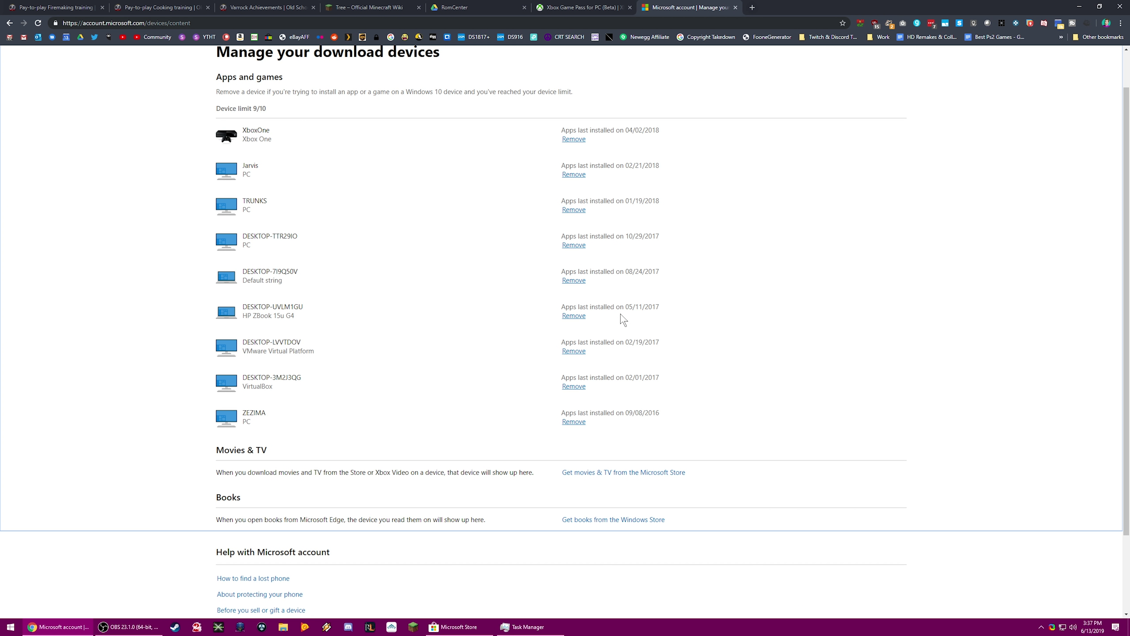
scroll(623, 318, up, 1)
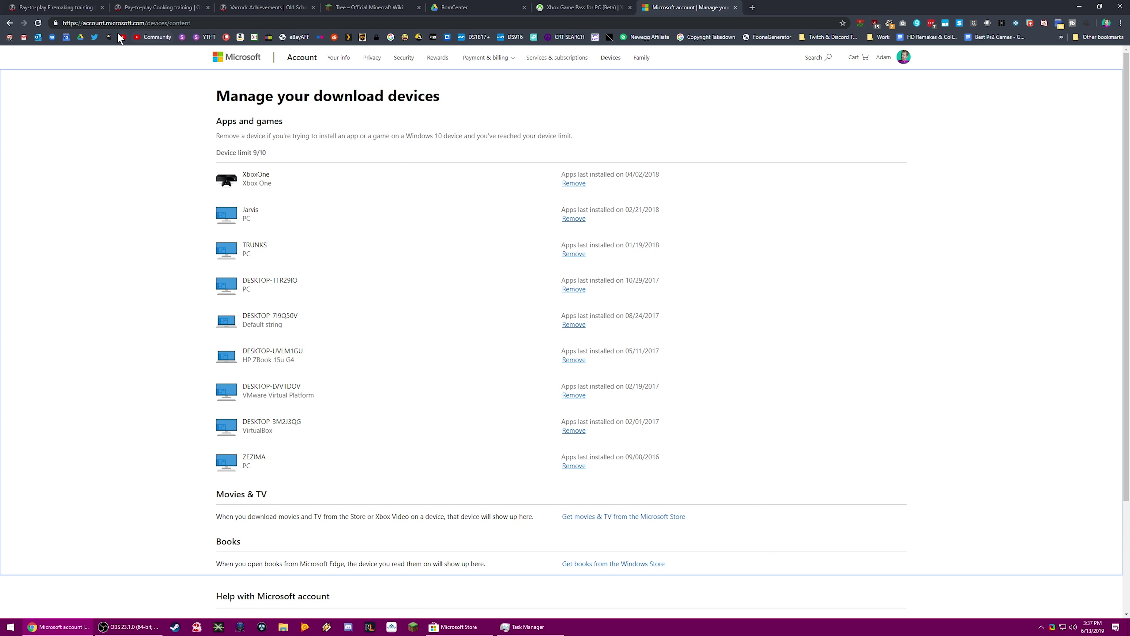
click(73, 26)
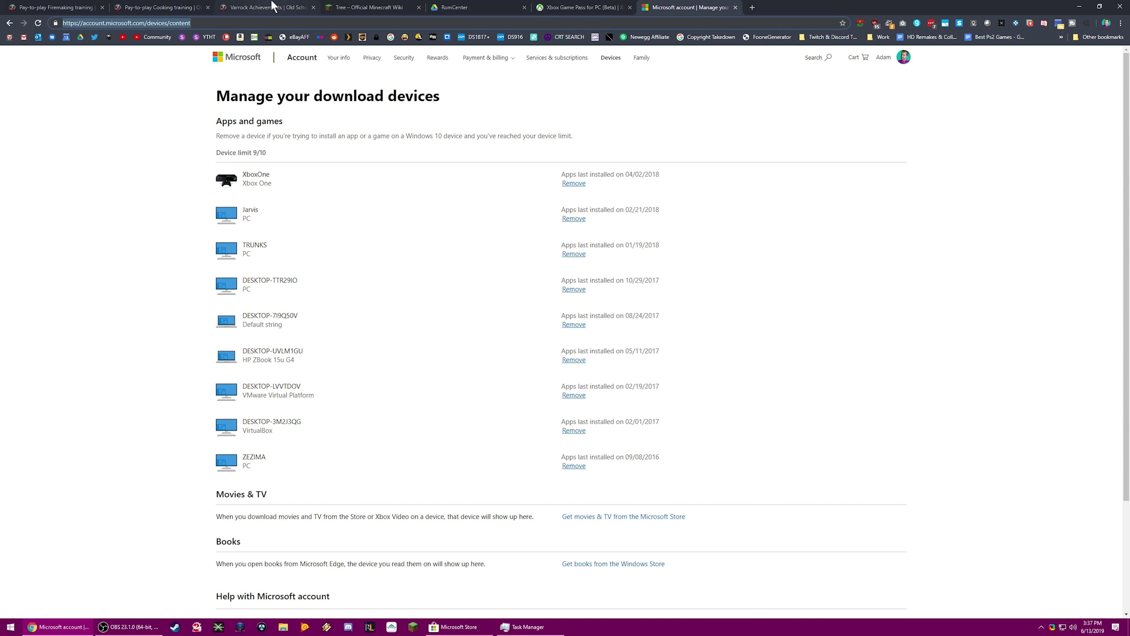
click(454, 627)
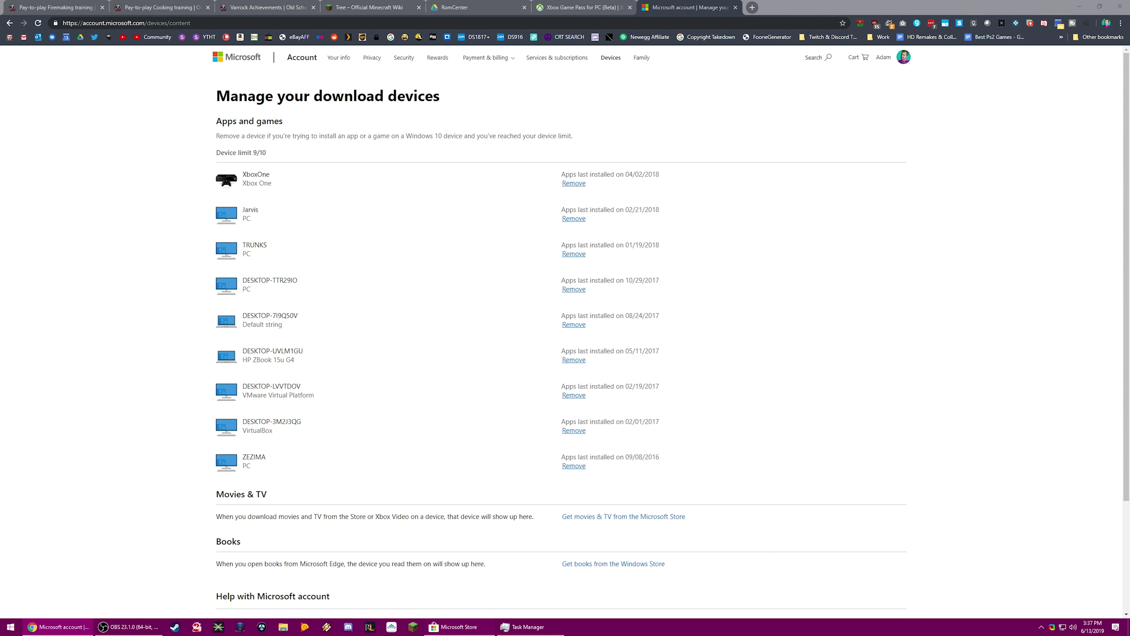
click(738, 119)
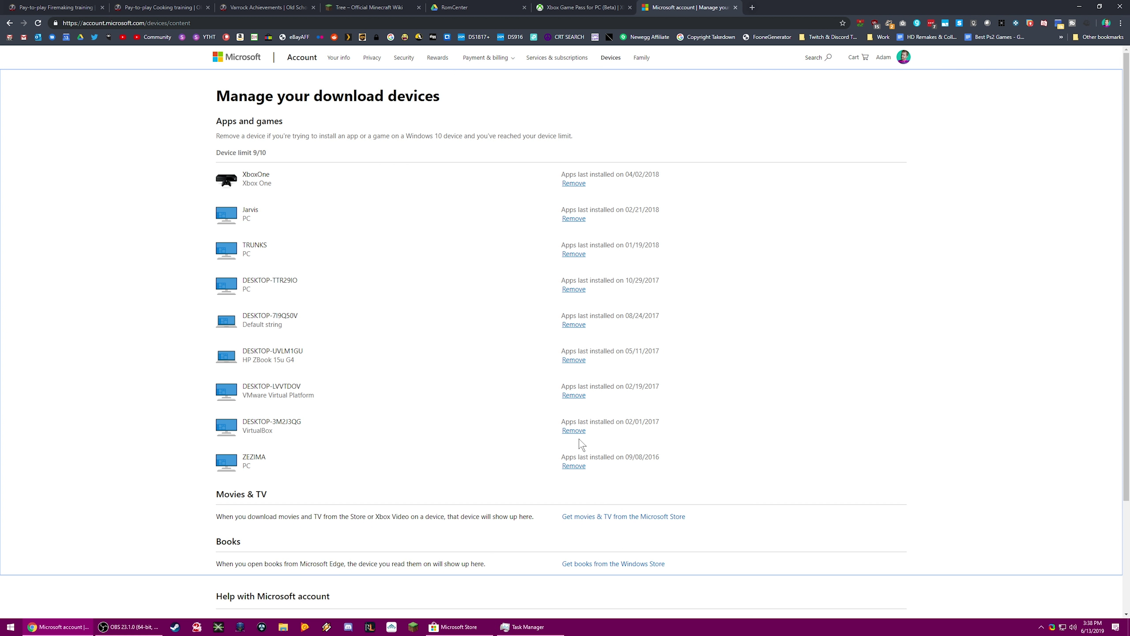
Remove the ZEZIMA PC from the account's download devices, confirming readiness to remove it
click(573, 465)
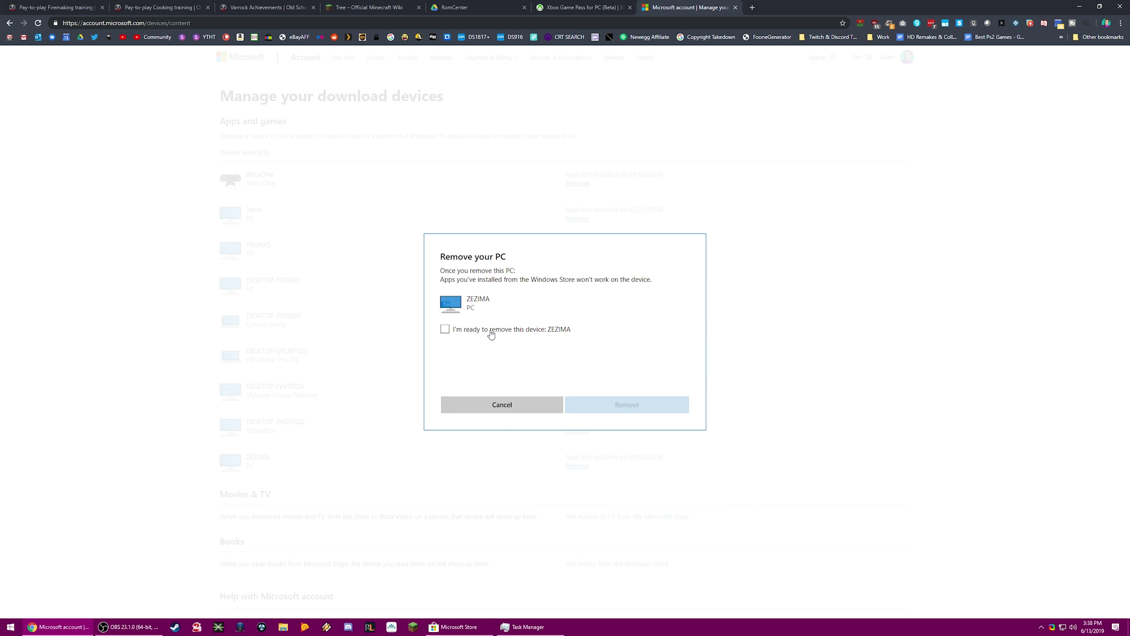
click(492, 330)
click(650, 410)
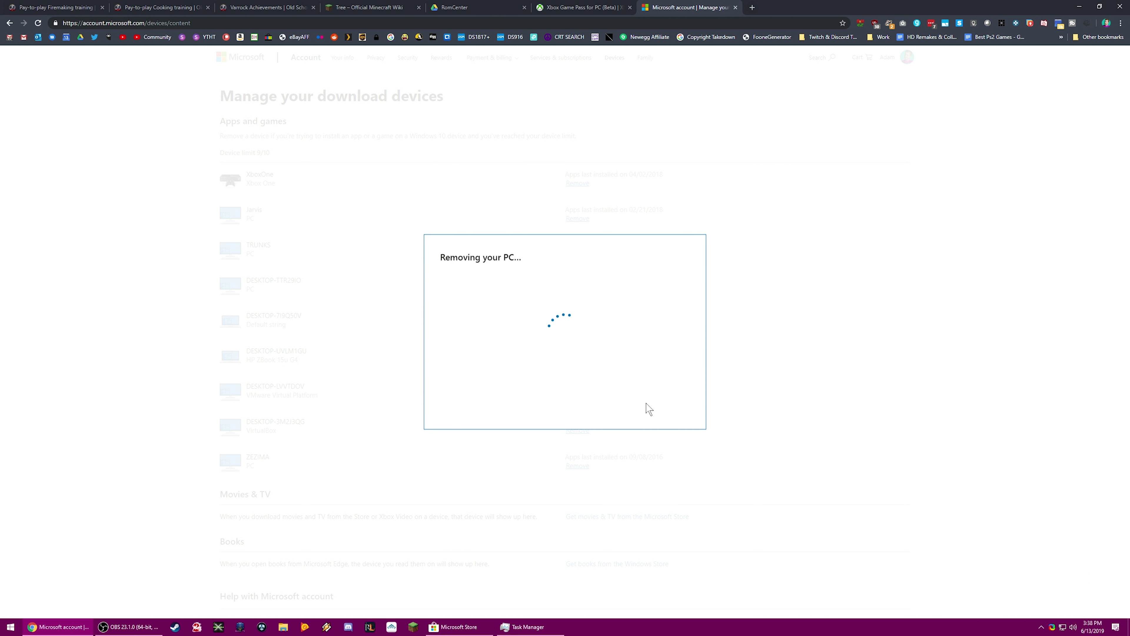
click(613, 404)
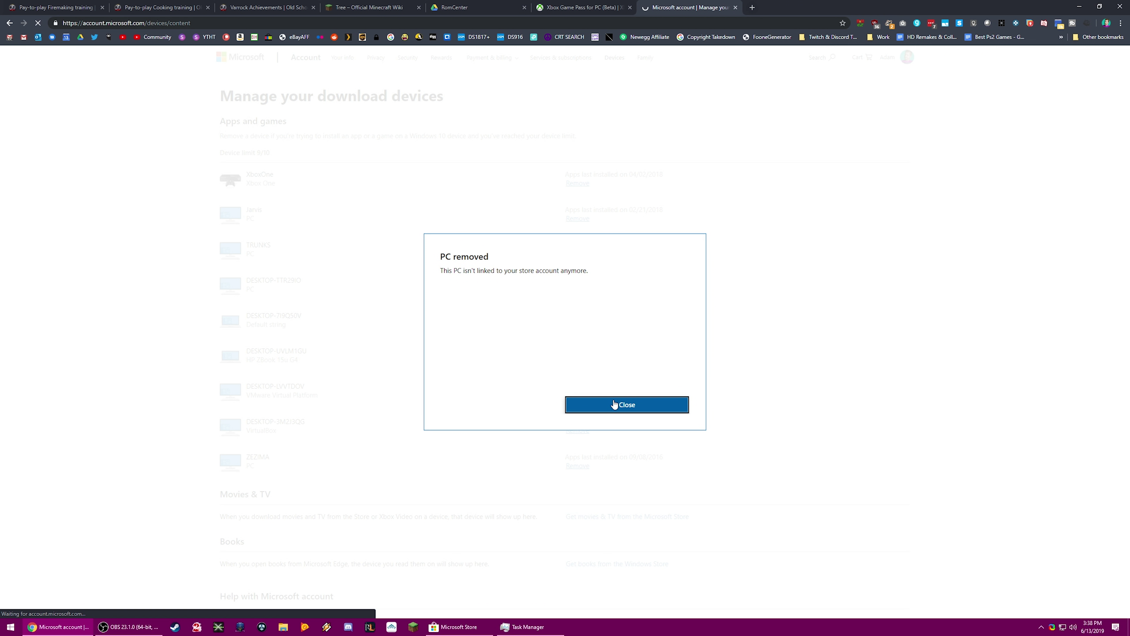
Remove the VirtualBox device DESKTOP-3M2J3QG from the account's download devices
click(577, 430)
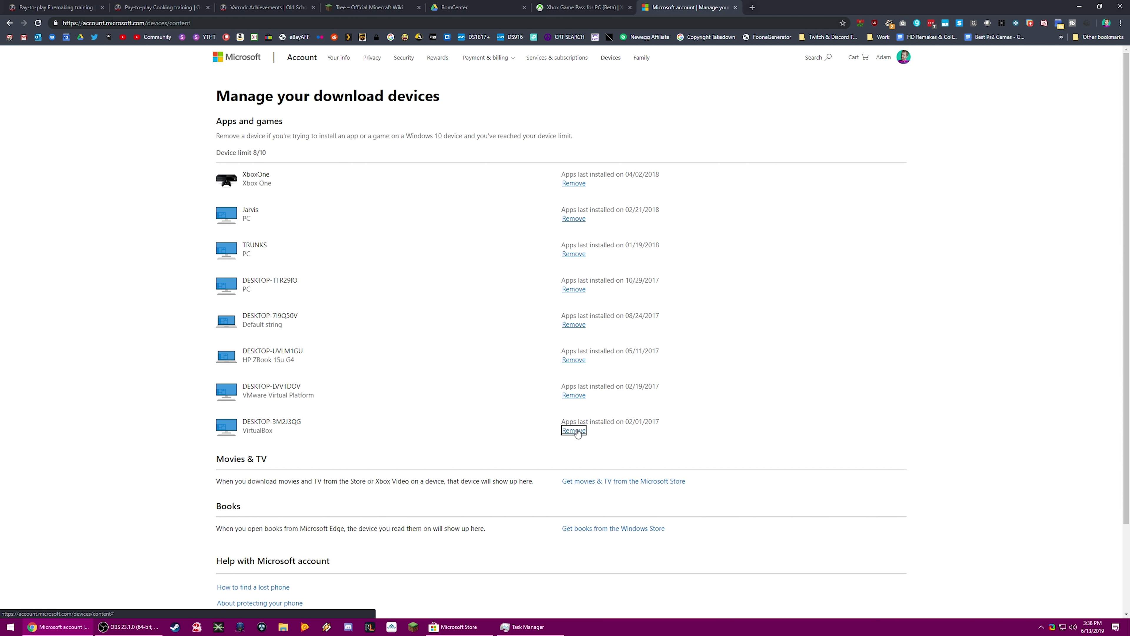
click(525, 330)
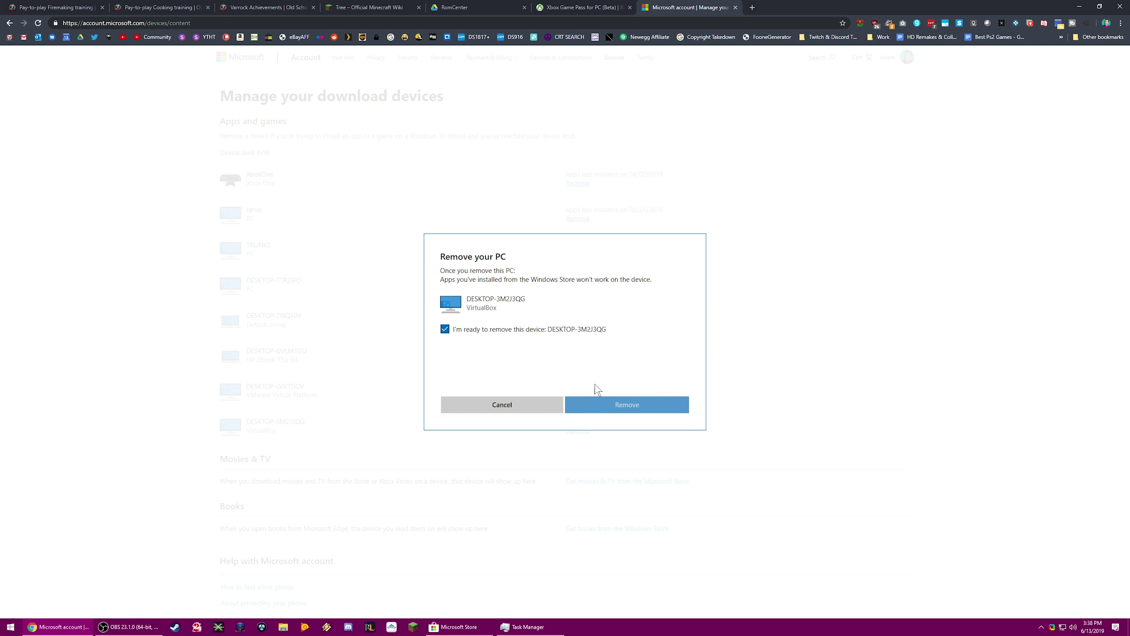
click(629, 404)
click(629, 404)
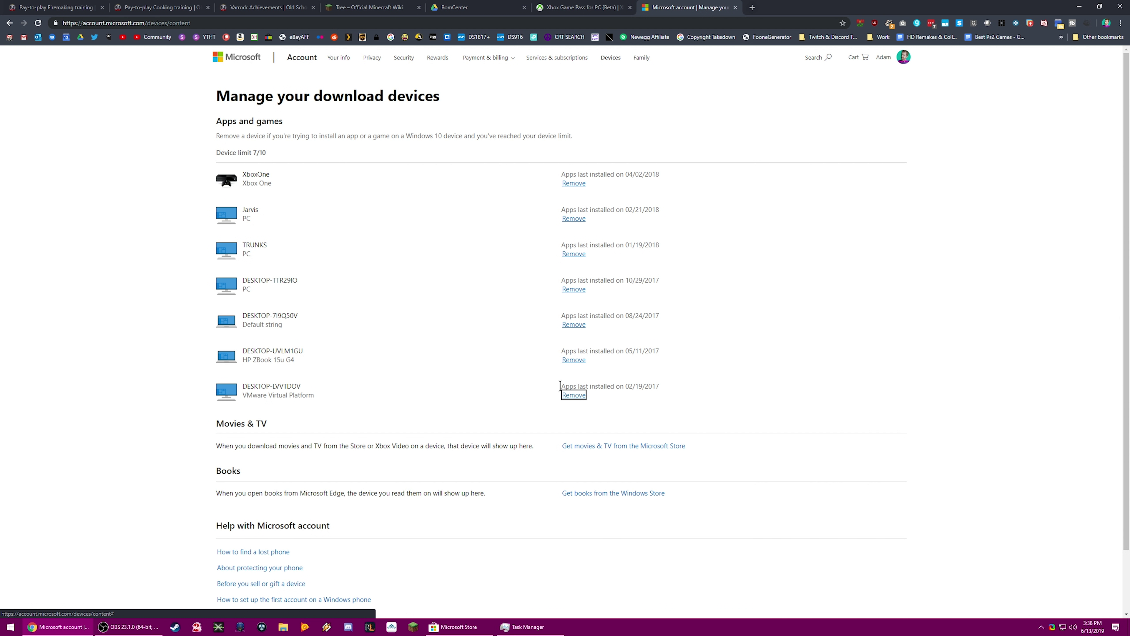
Remove the VMware Virtual Platform device DESKTOP-LVVTDOV from the account's download devices
click(577, 395)
click(489, 333)
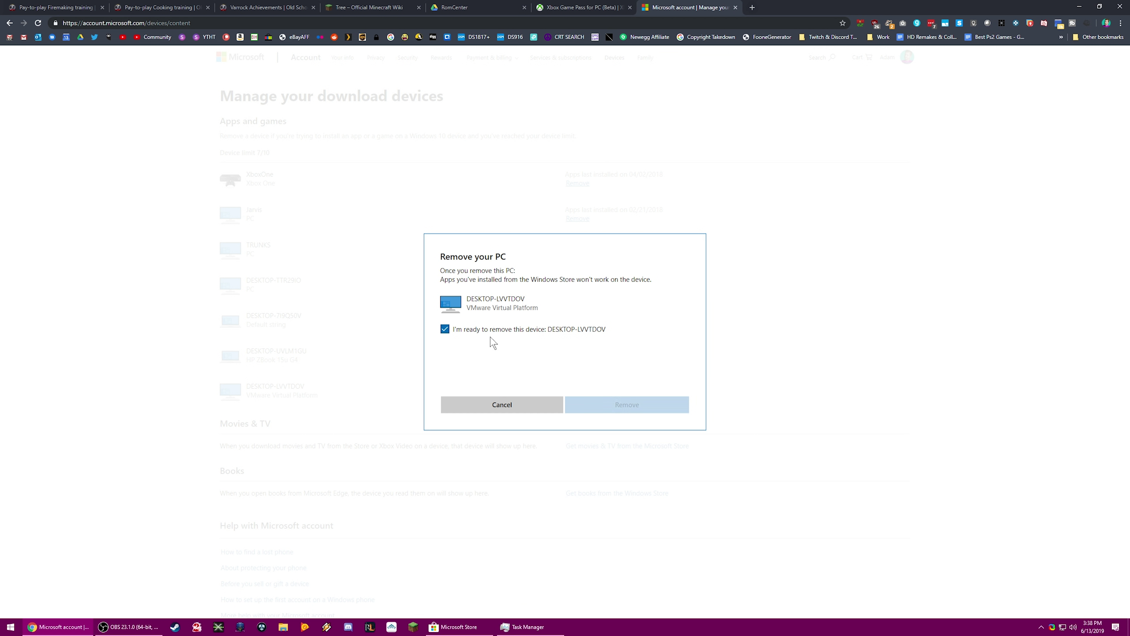
click(633, 408)
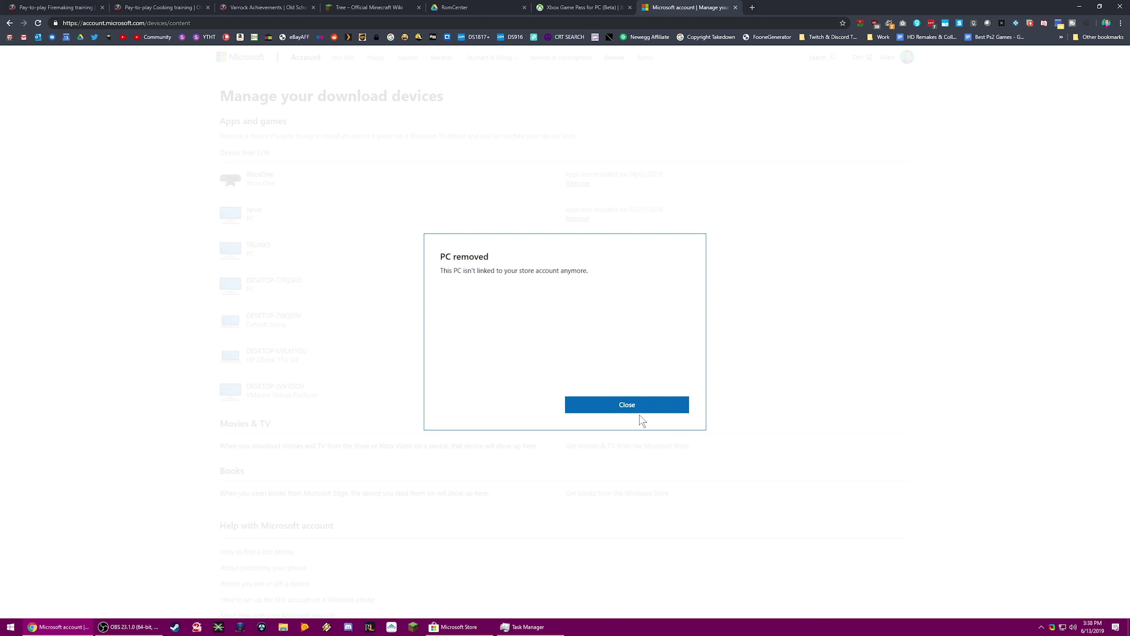
Remove the HP ZBook 15u G4 laptop DESKTOP-UVLM1GU from the account's download devices, confirming readiness to remove it
click(638, 409)
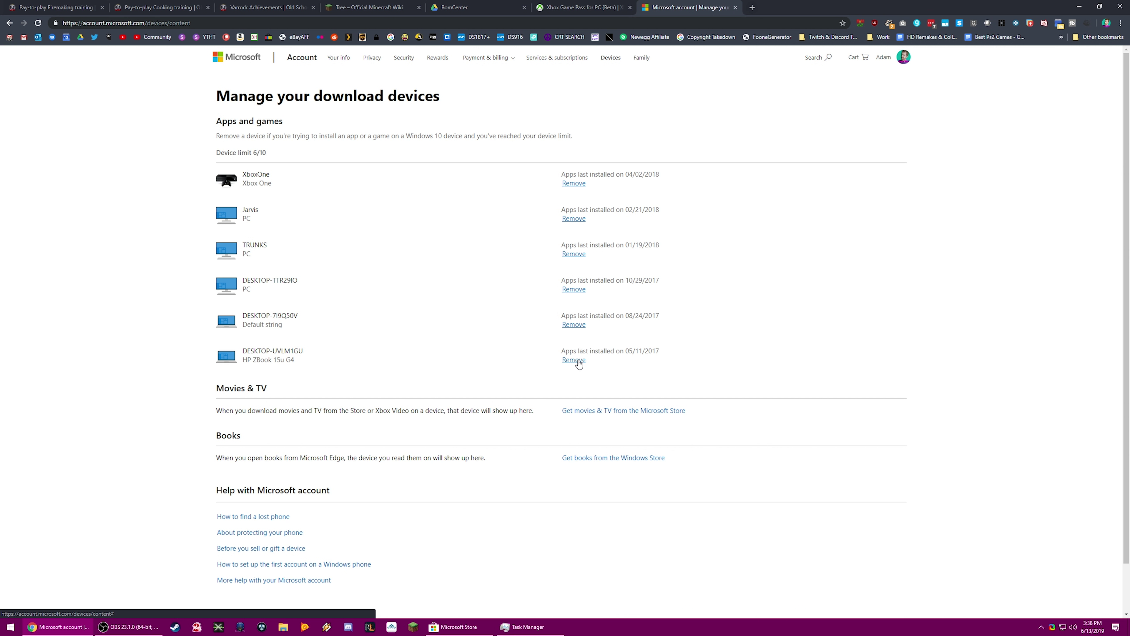
click(578, 361)
click(527, 329)
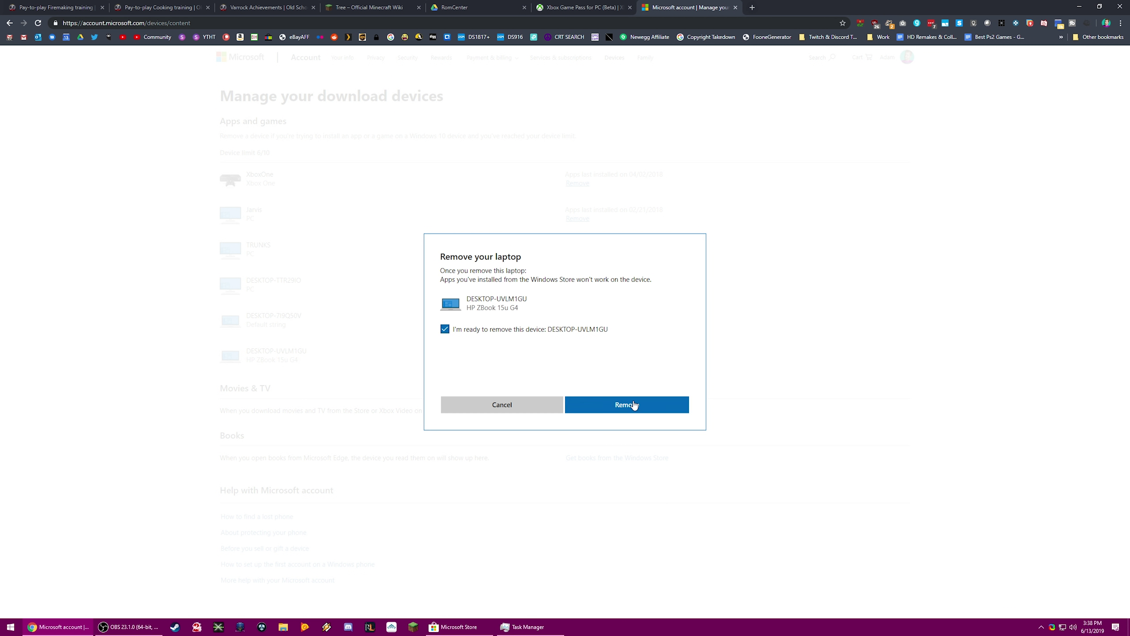
click(632, 404)
click(628, 404)
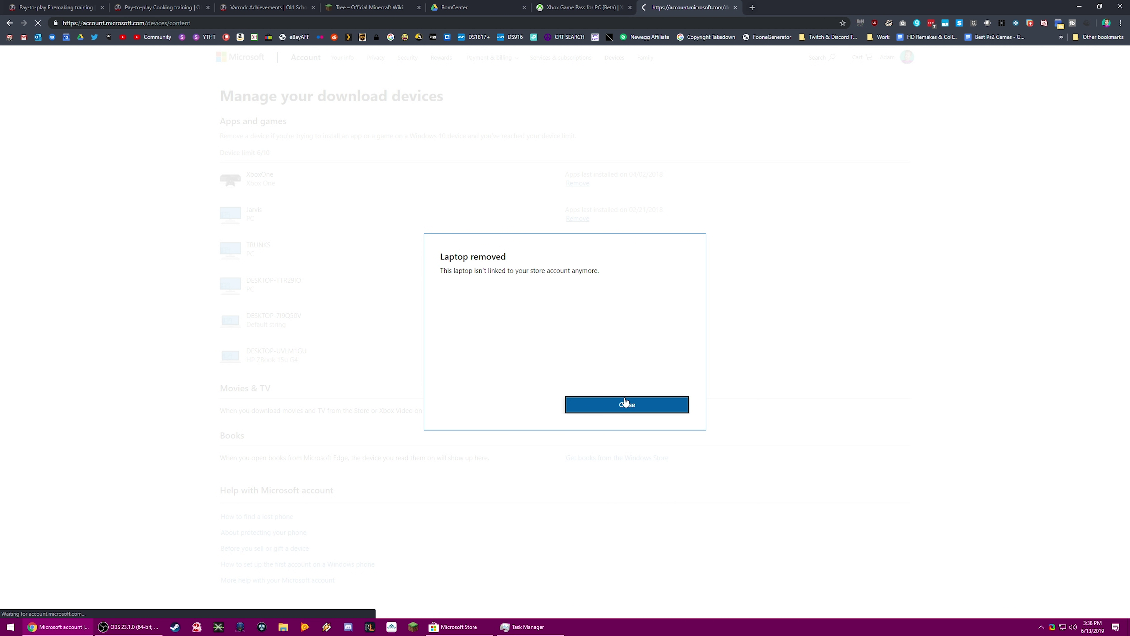
Remove the laptop DESKTOP-7I9Q50V from the account's download devices and start removing the PC DESKTOP-TTR29IO
click(580, 325)
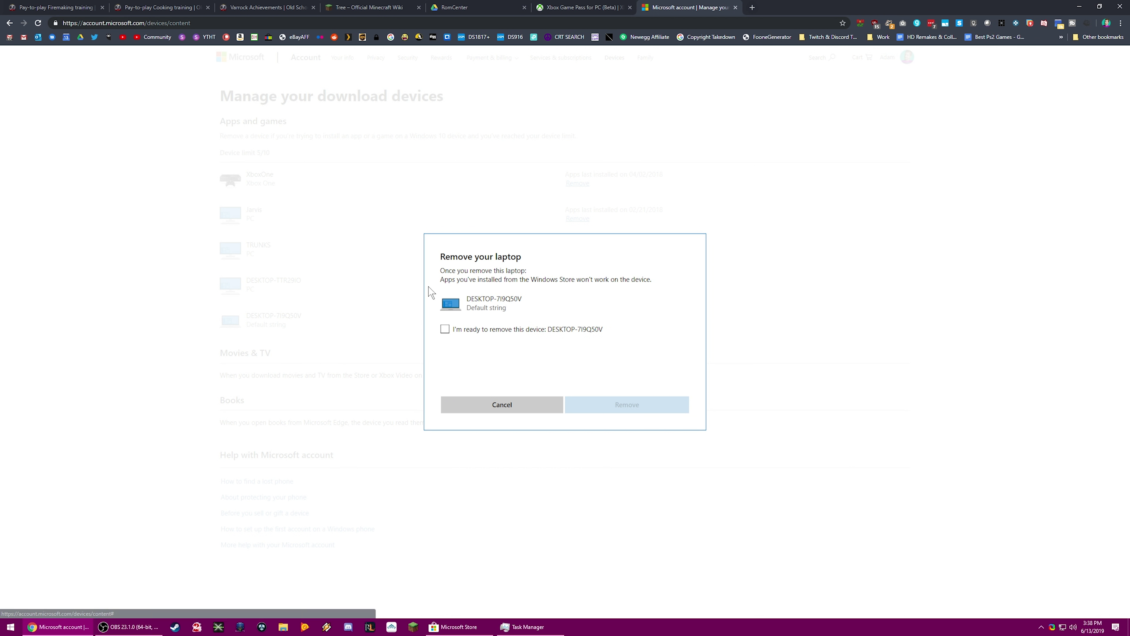
click(487, 332)
click(665, 410)
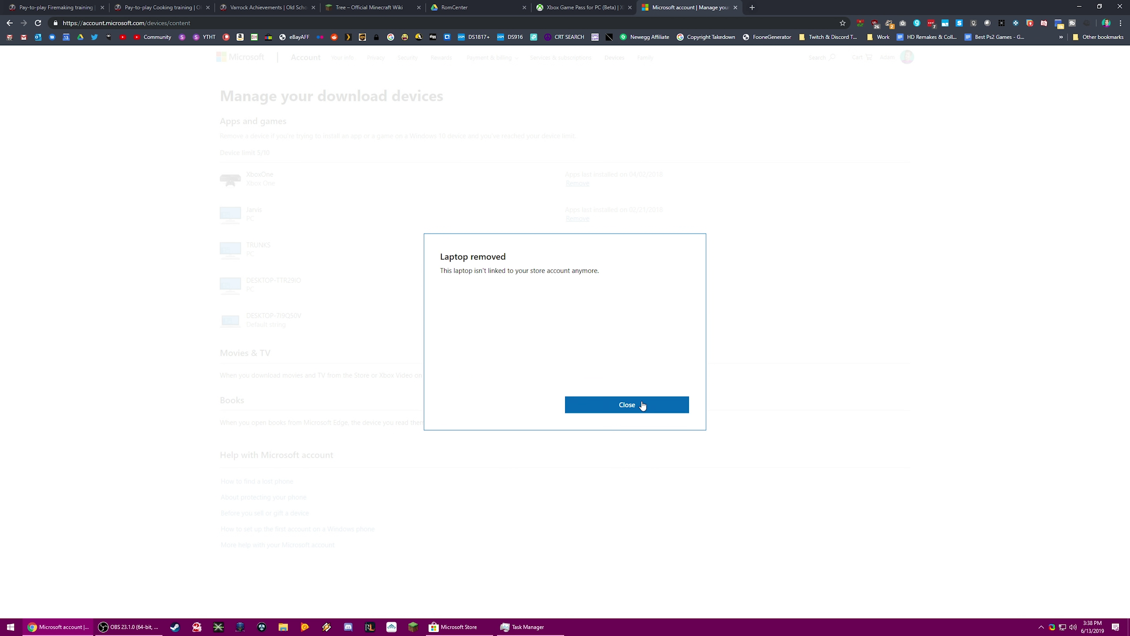
click(634, 399)
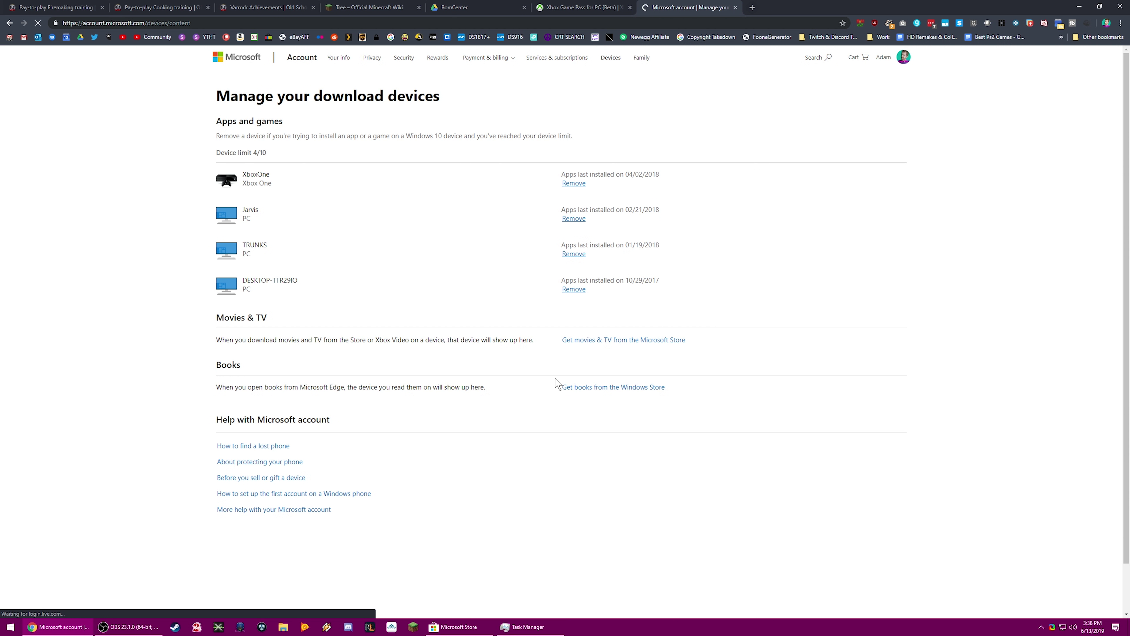
click(573, 289)
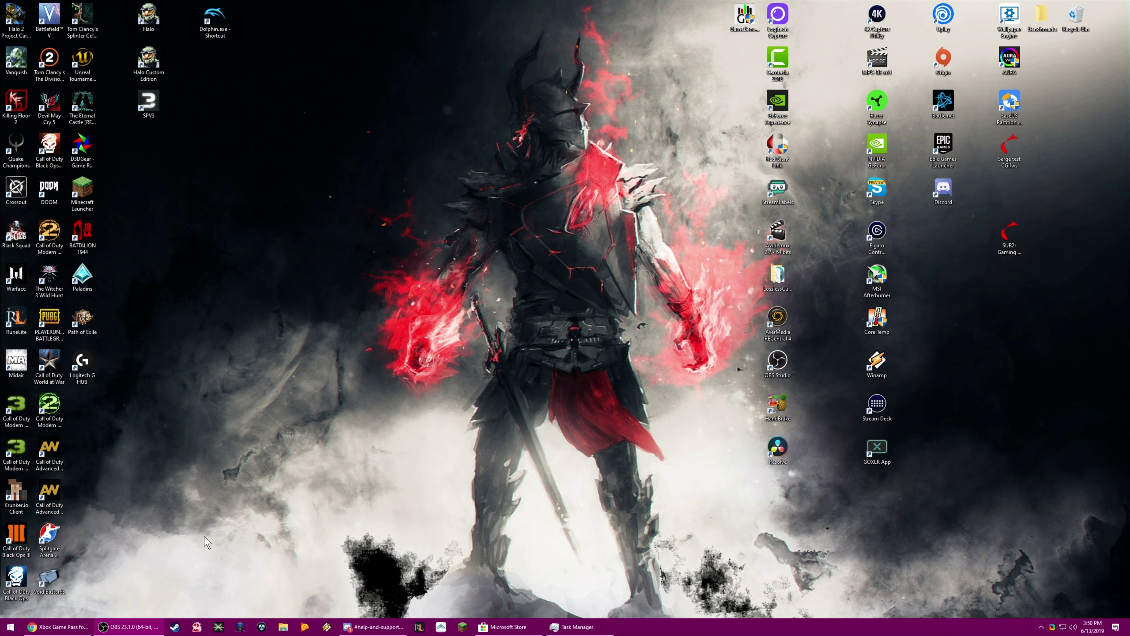
Find and open the Add or remove programs settings, and view the options offered for Adobe Premiere Pro CC 2019
key(super)
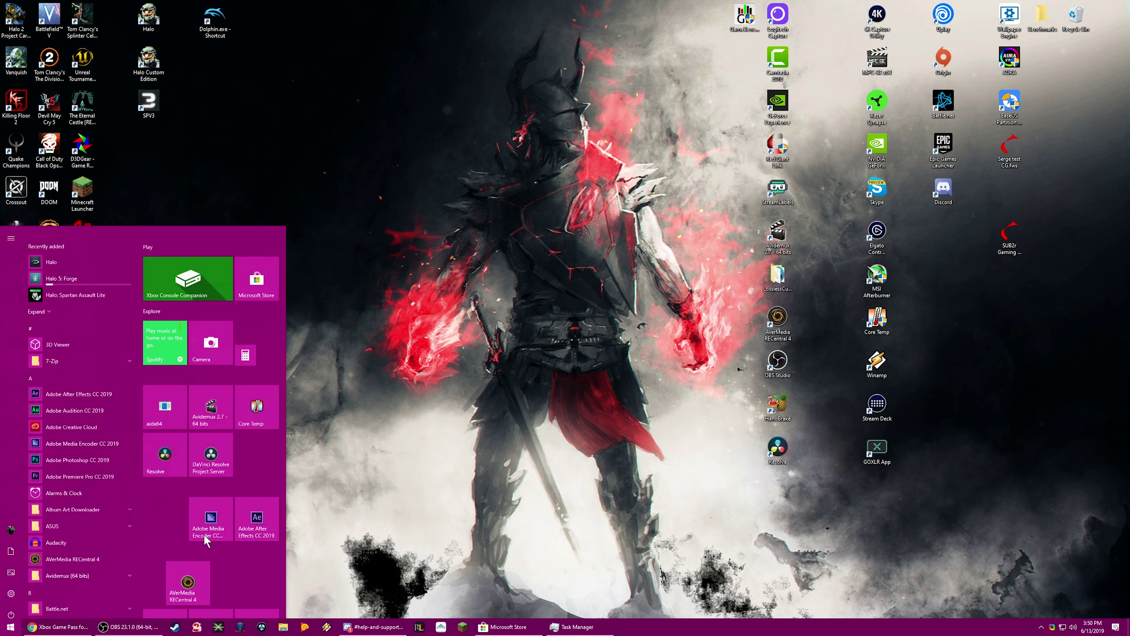
text(add)
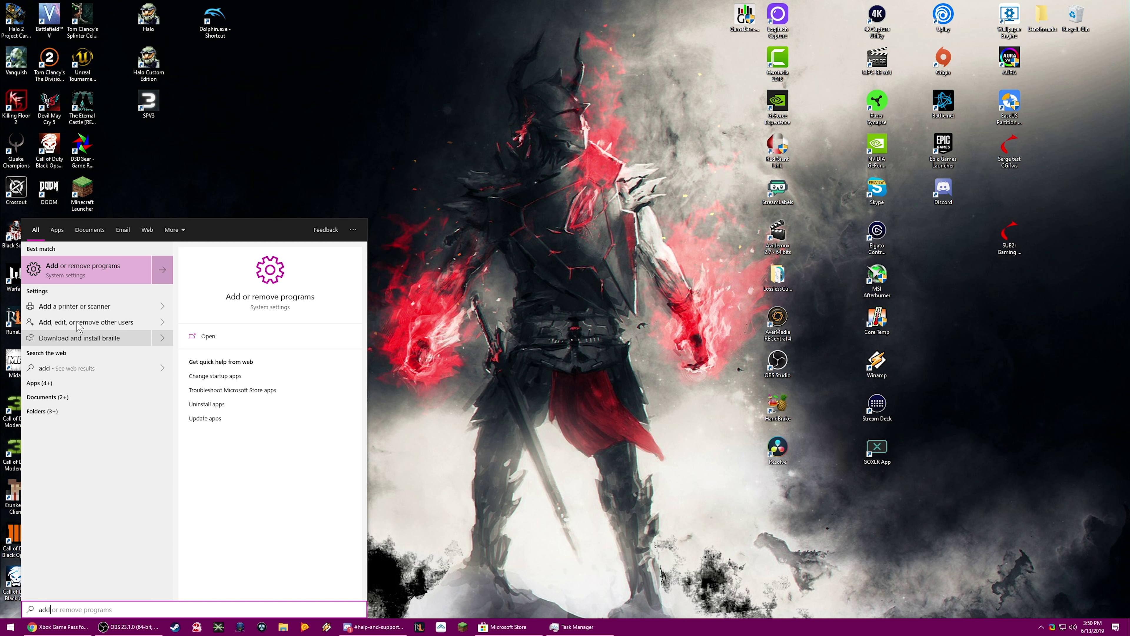
click(64, 276)
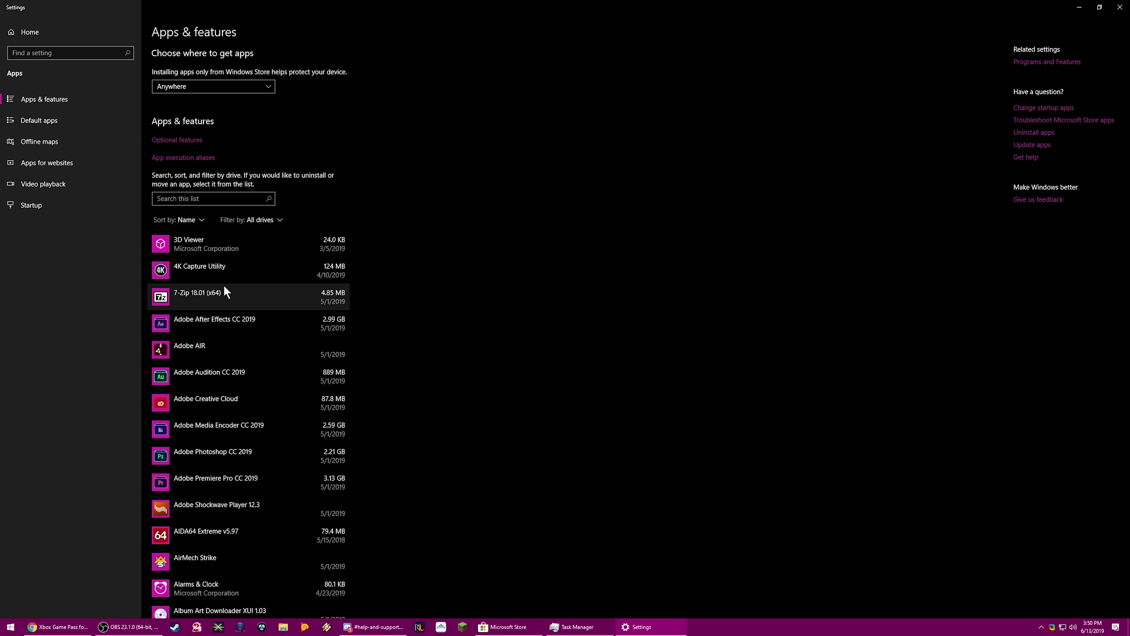
scroll(240, 409, down, 2)
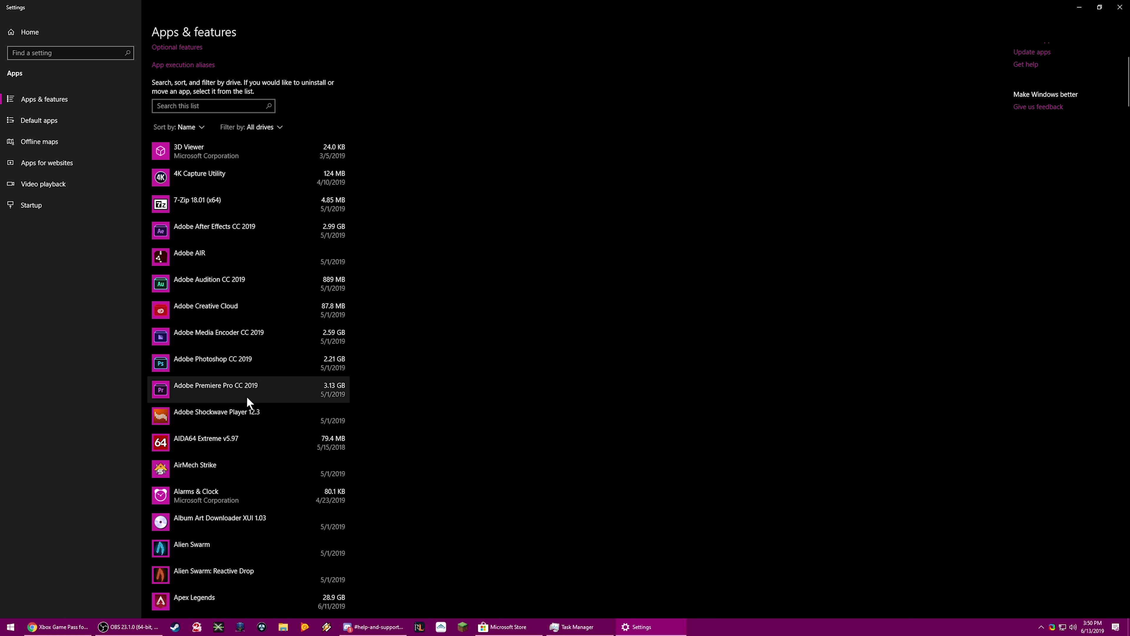
click(250, 382)
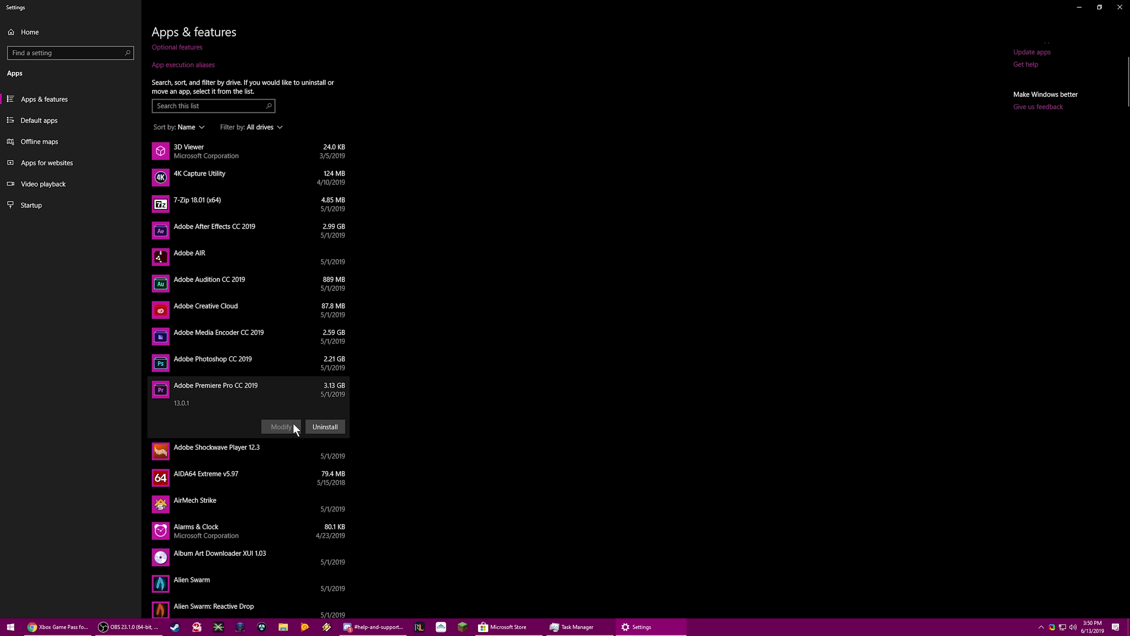
Locate Halo: Spartan Assault Lite among the installed apps and examine its move options and target drive without moving it
scroll(311, 361, down, 20)
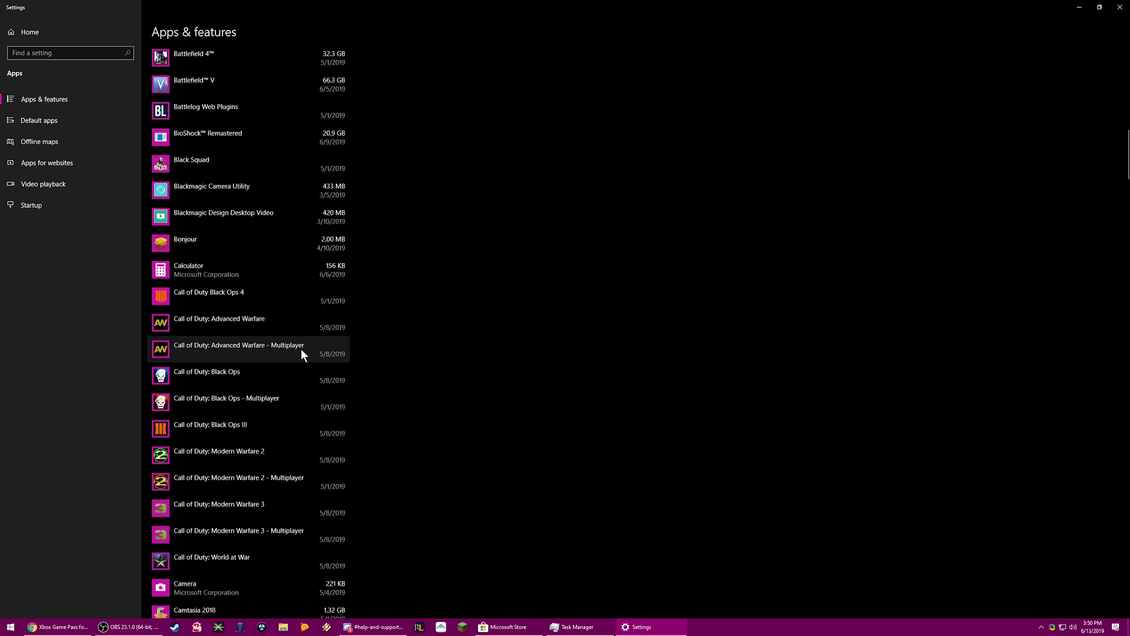
scroll(301, 352, down, 18)
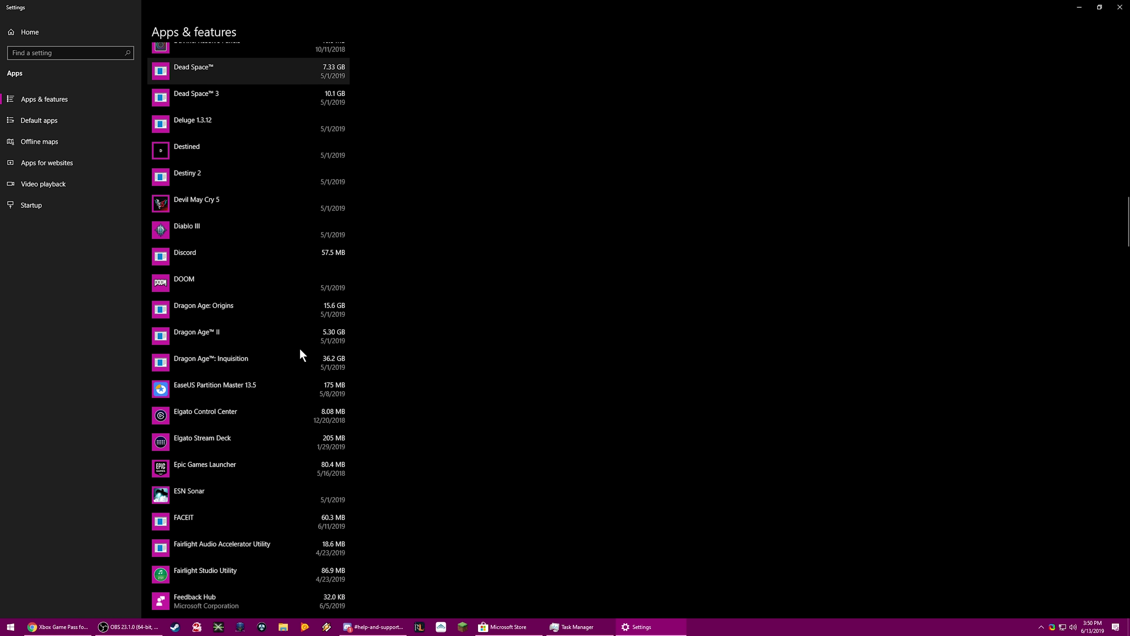
scroll(292, 350, down, 10)
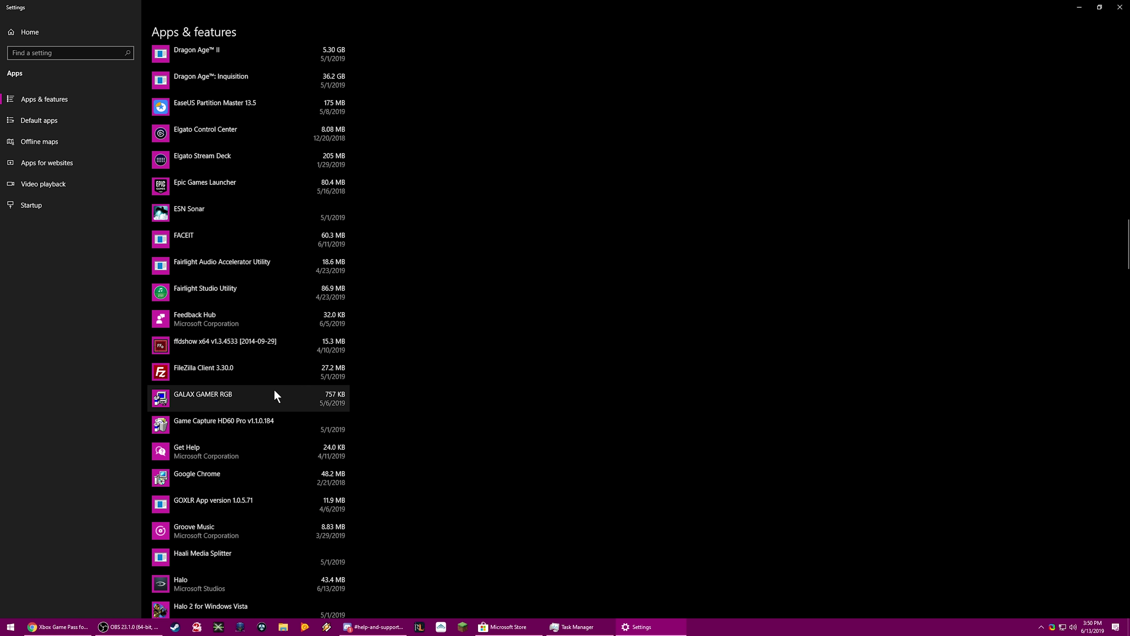
scroll(270, 410, down, 3)
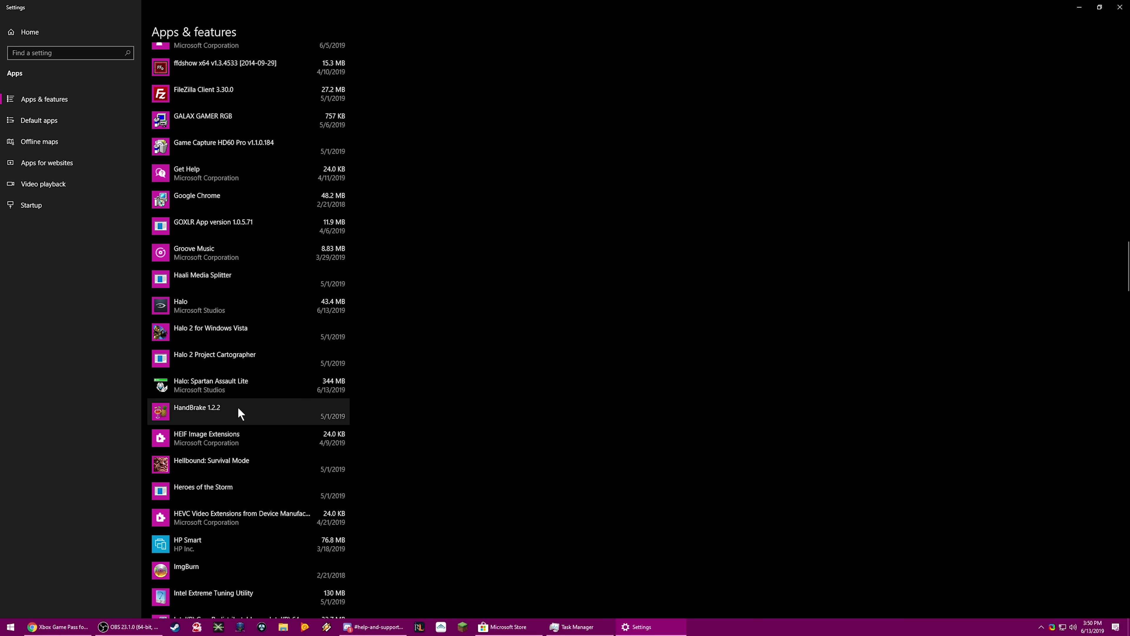
click(203, 394)
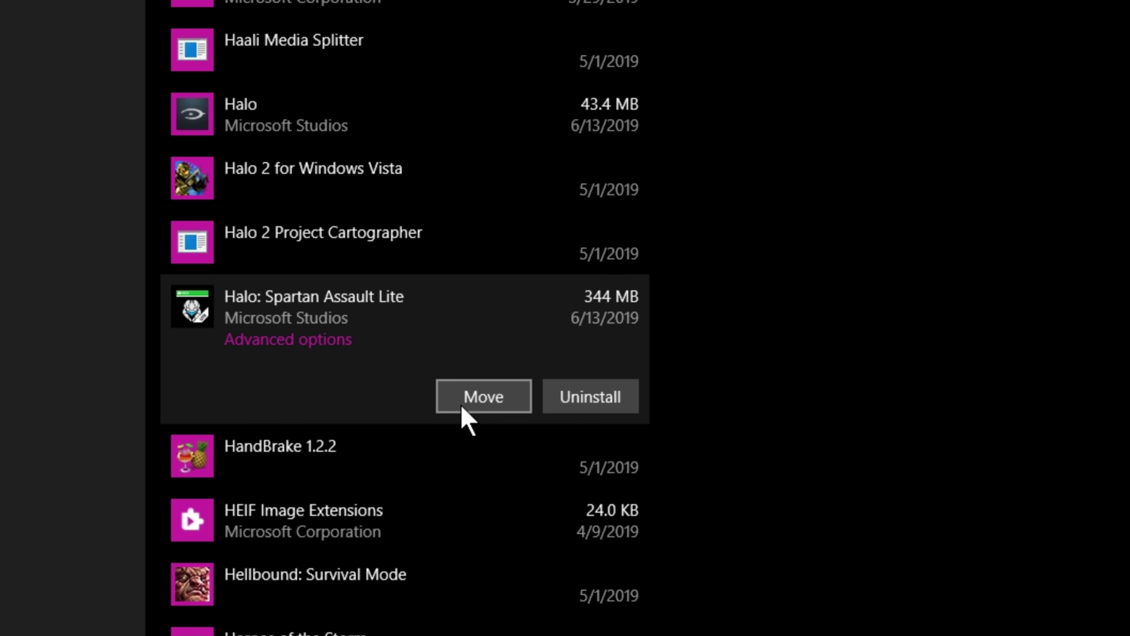
click(462, 405)
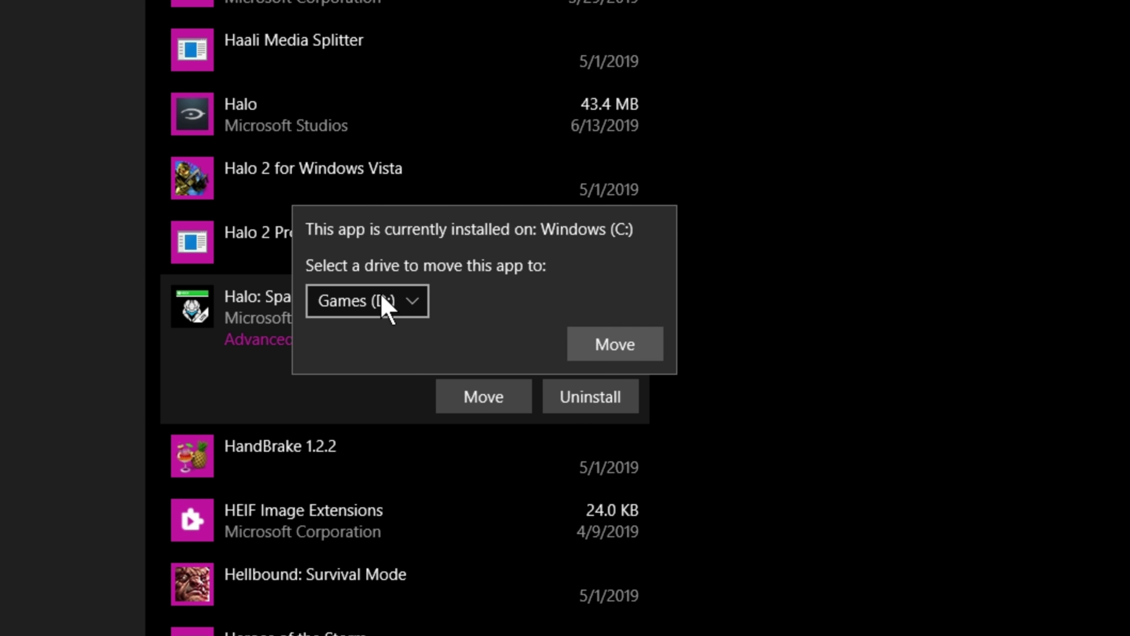
click(383, 305)
click(394, 303)
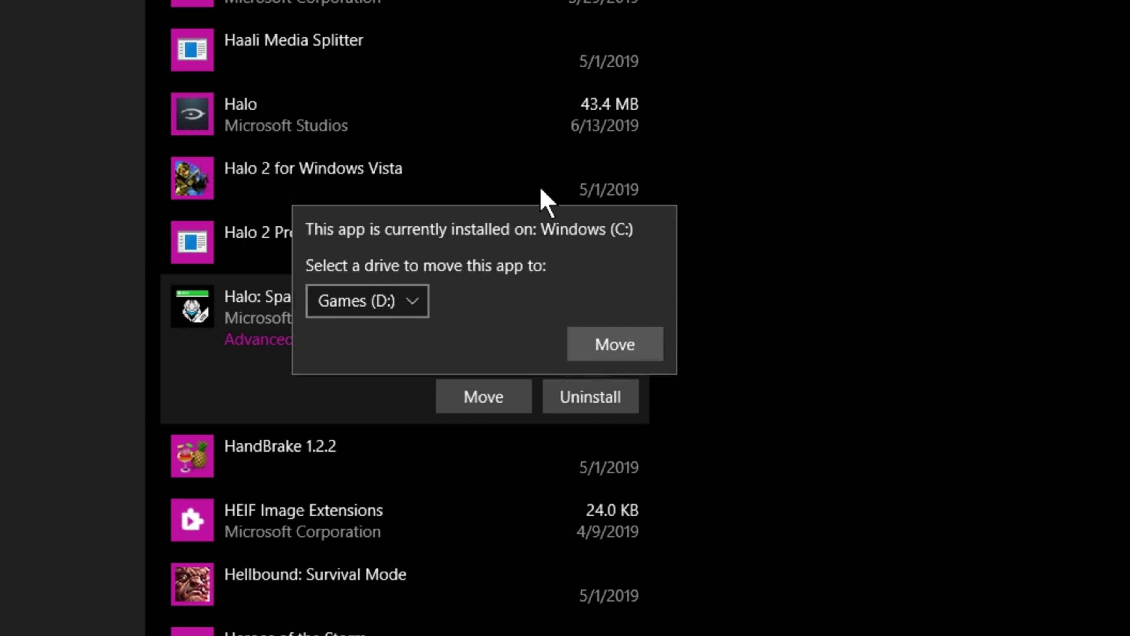
click(806, 349)
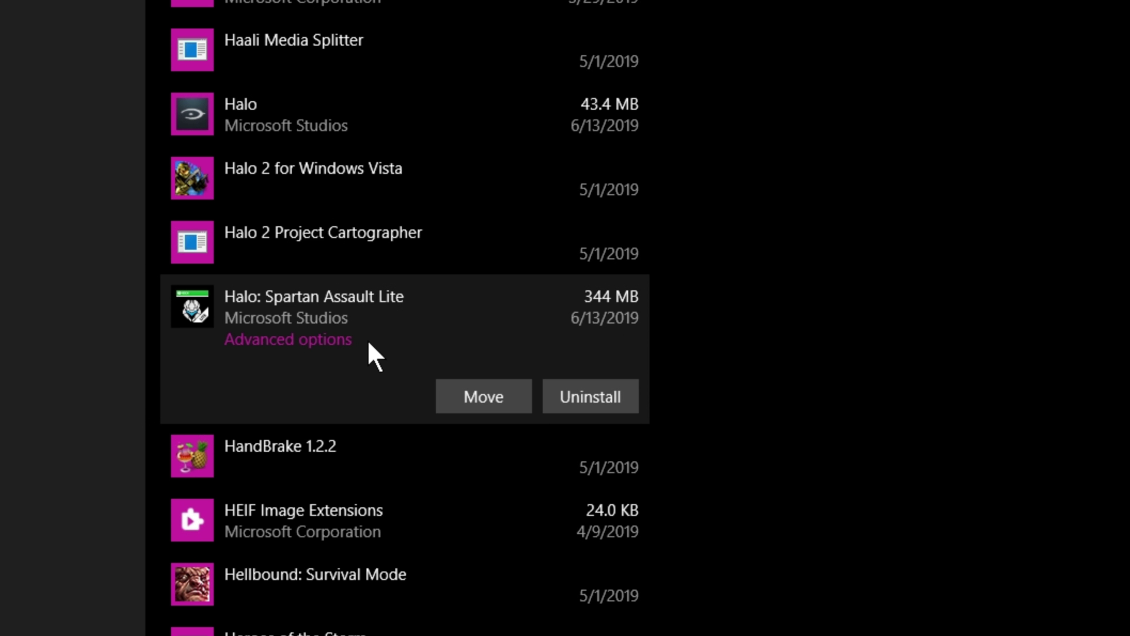
Examine the advanced options of Halo: Spartan Assault Lite, including Terminate, Reset and Uninstall, and return to the apps list
click(311, 339)
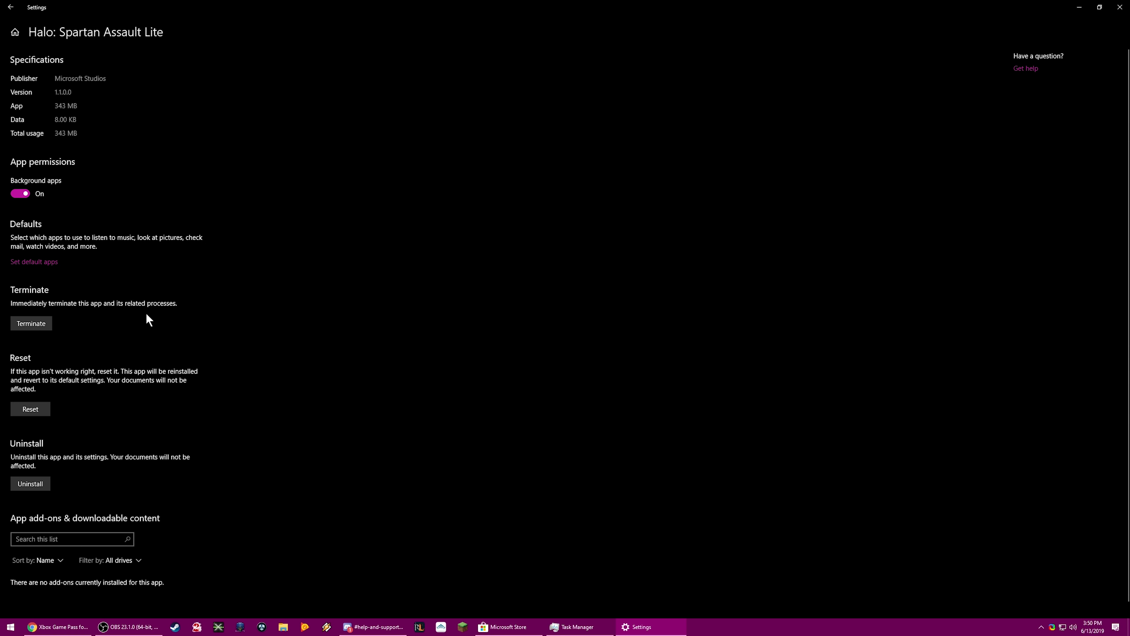
scroll(194, 358, down, 1)
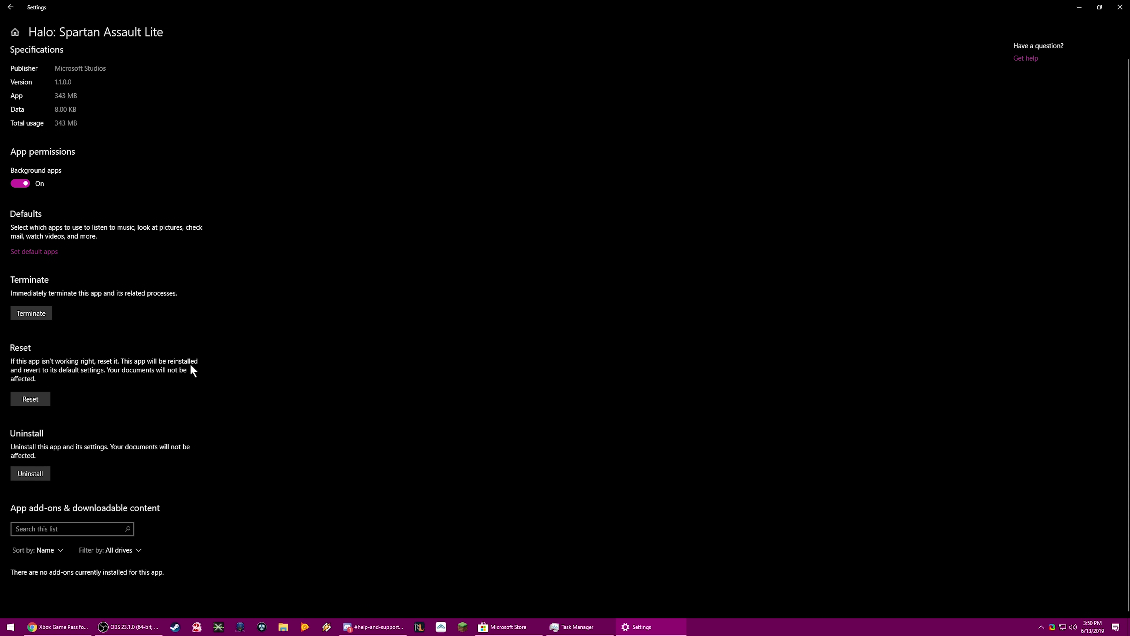
click(10, 8)
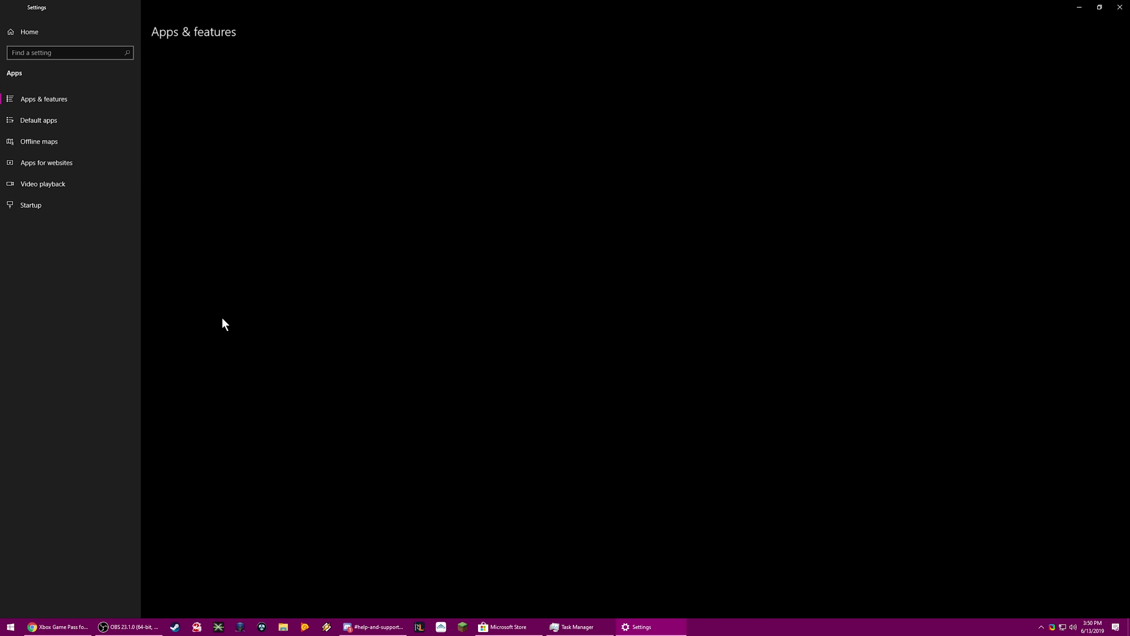
Move Halo: Spartan Assault Lite to the Games (D:) drive
scroll(314, 399, down, 20)
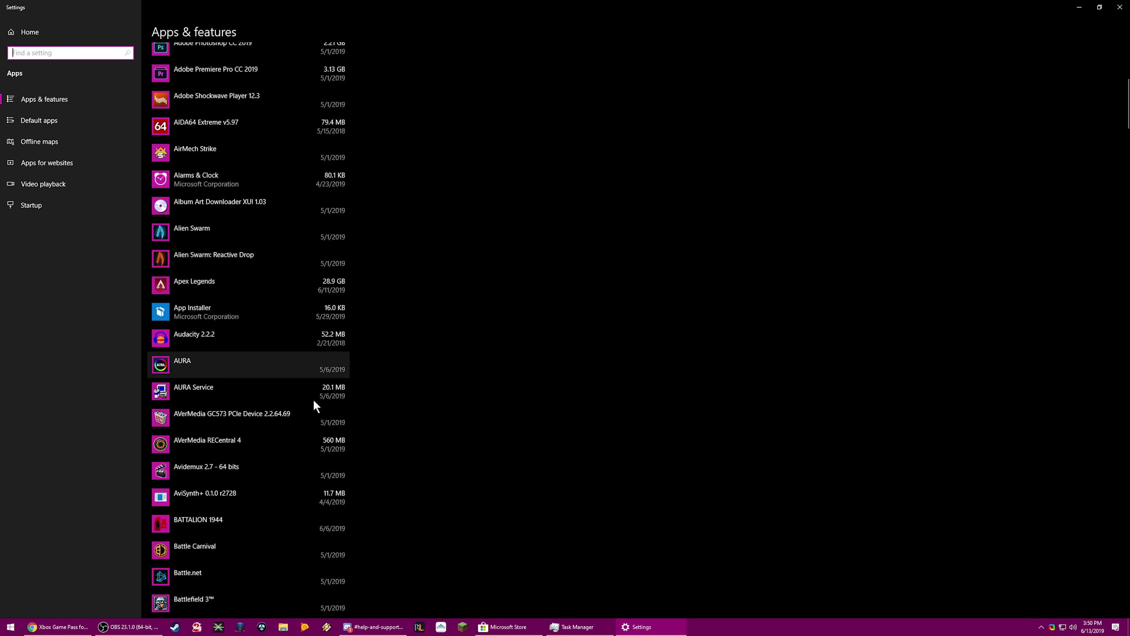
scroll(289, 401, down, 10)
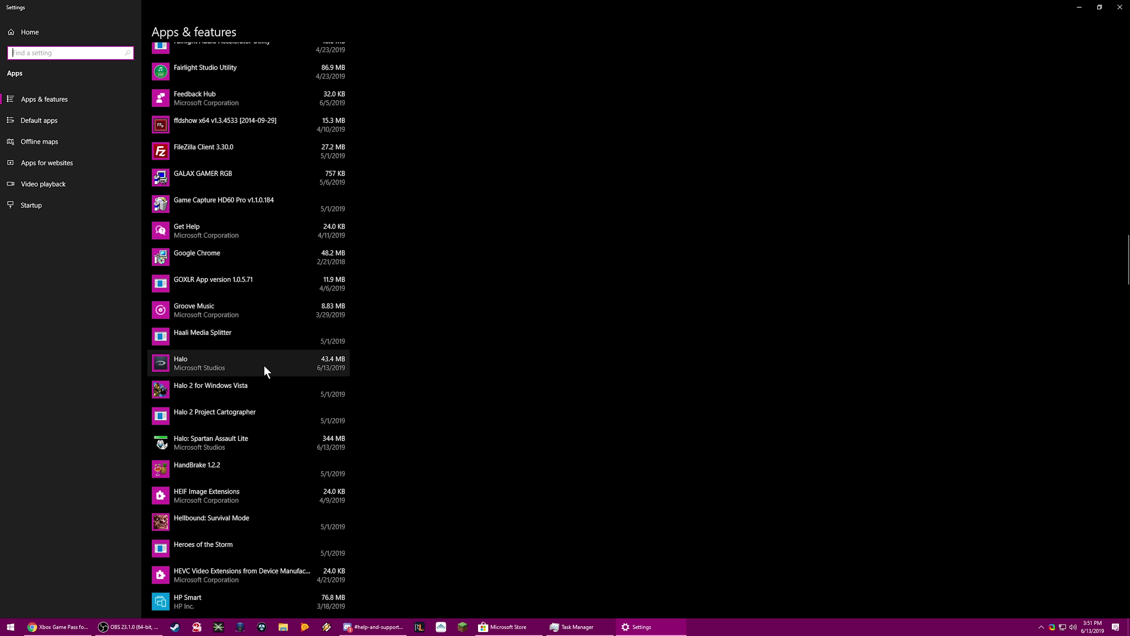
click(262, 437)
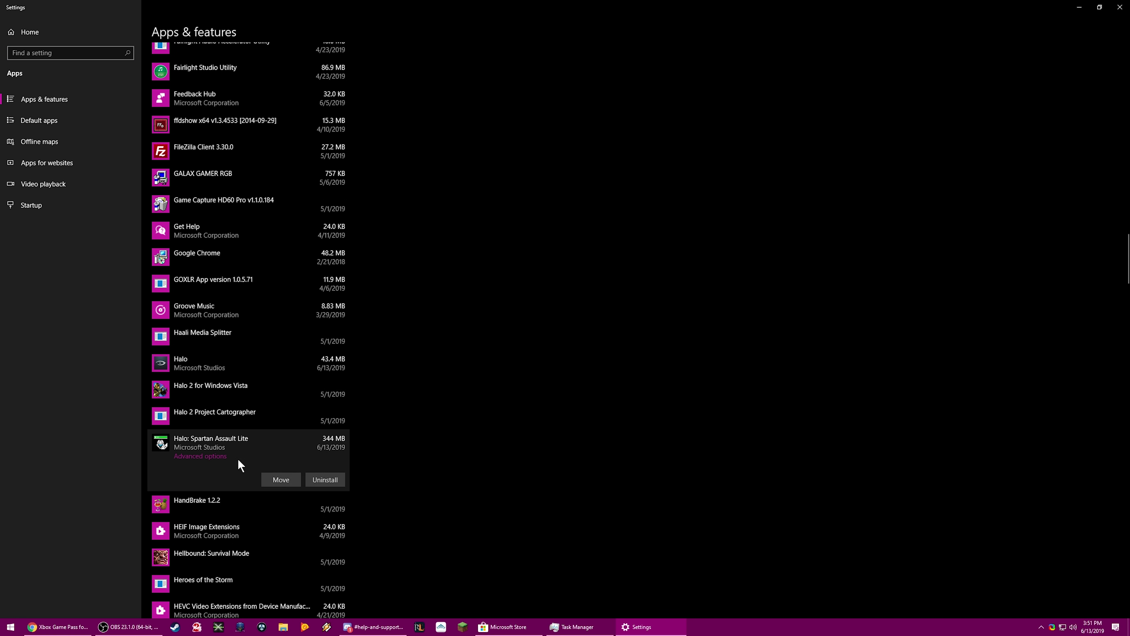
click(272, 479)
click(323, 461)
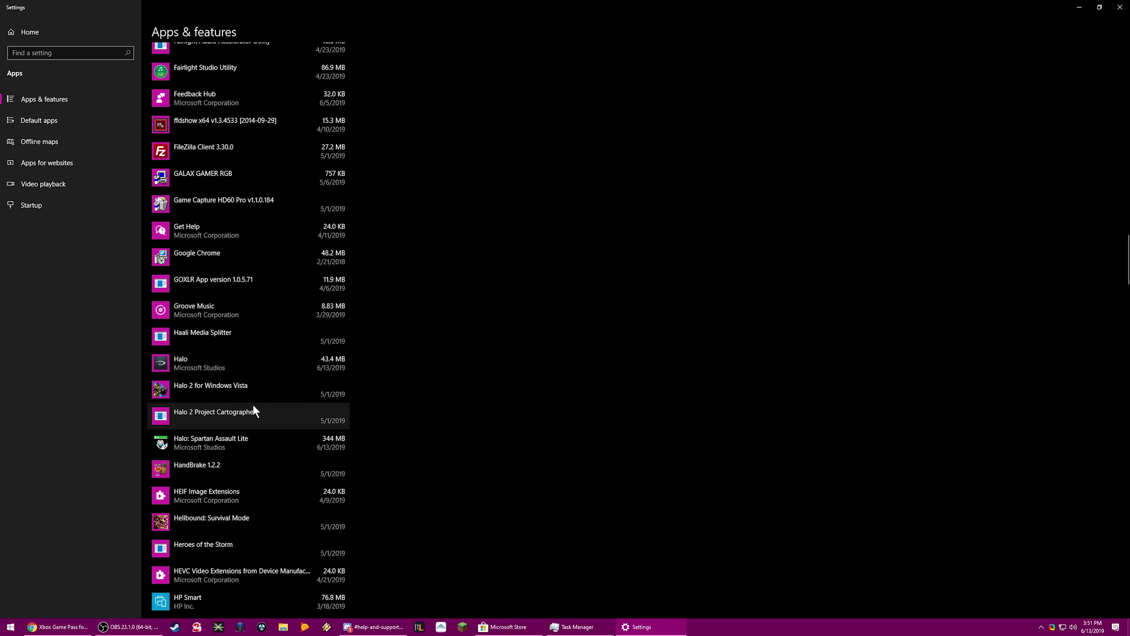
click(281, 481)
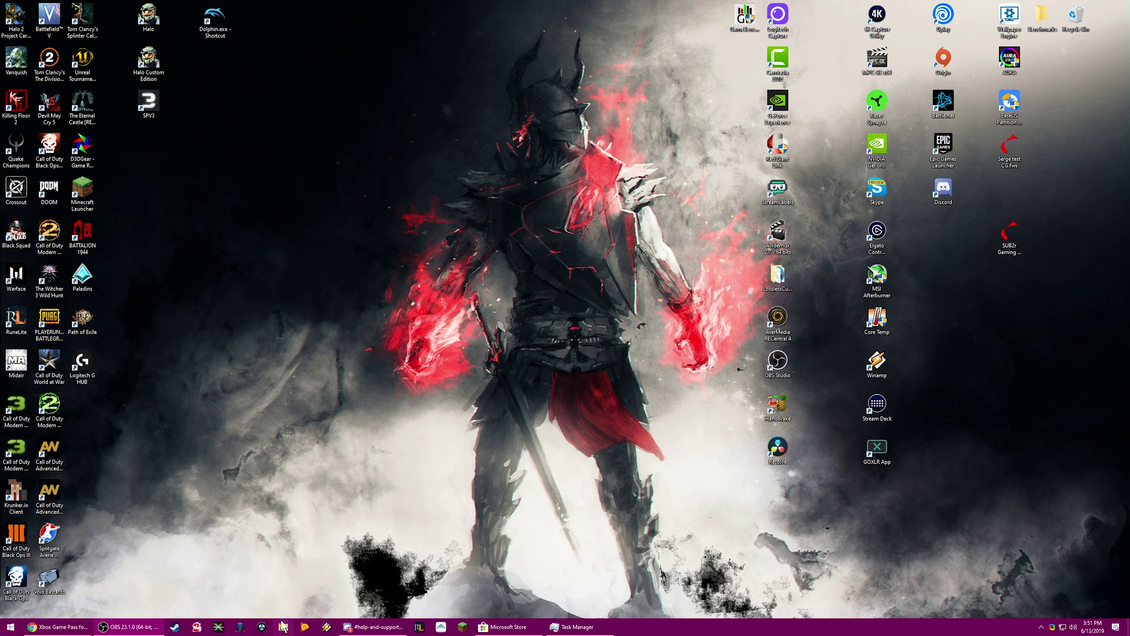
Switch to File Explorer, open the Games (D:) drive, look inside the eposv folder and return to the drive's root
key(super+e)
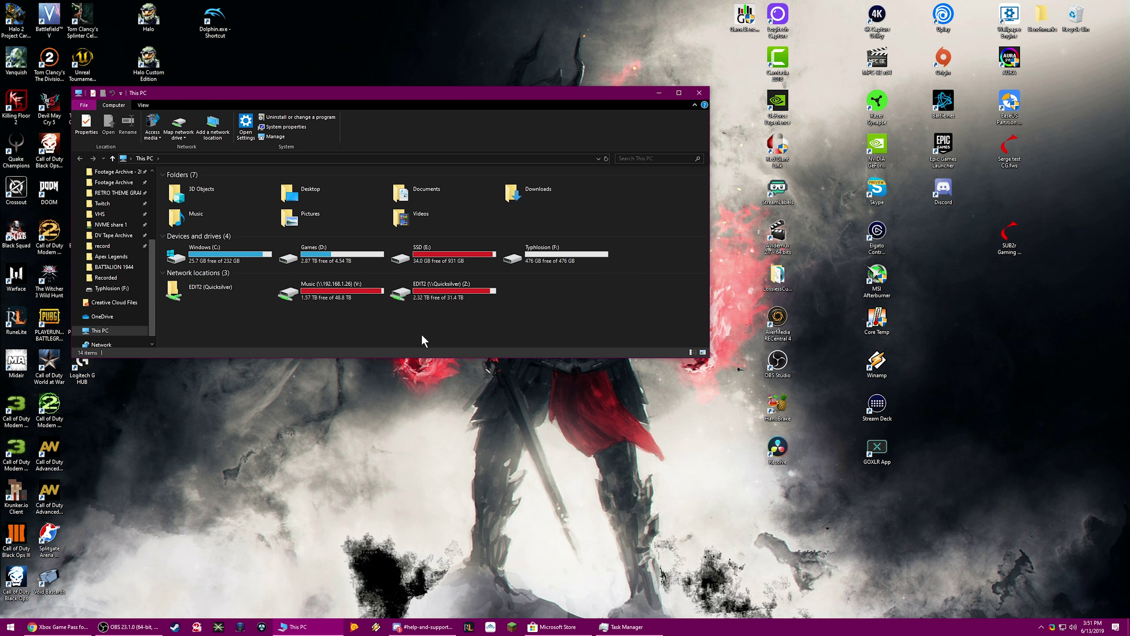
double_click(324, 254)
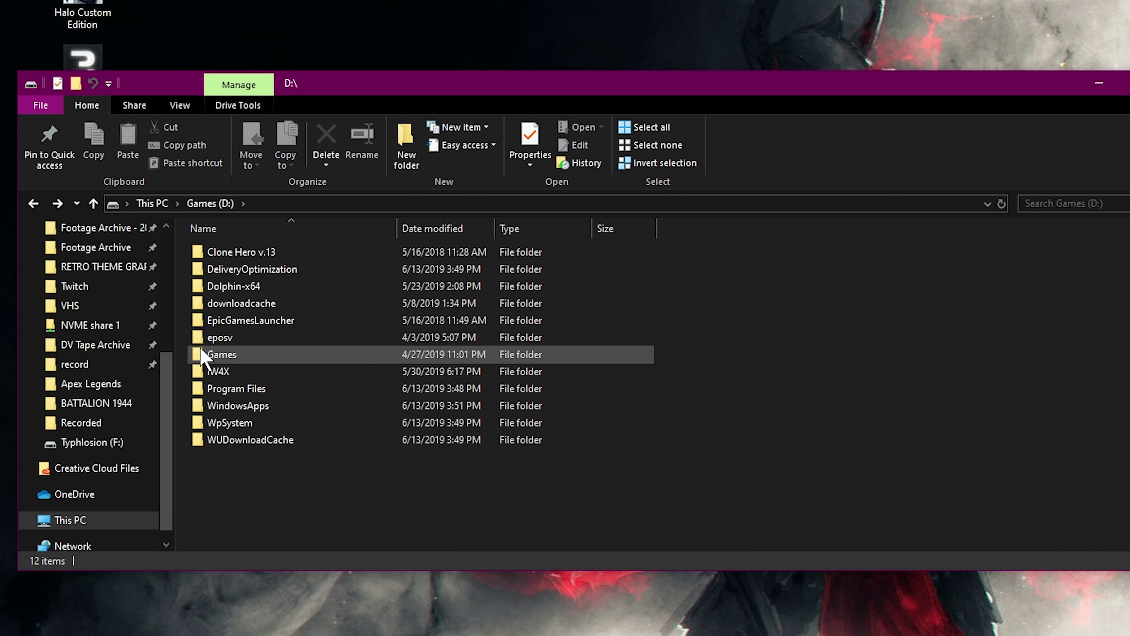
double_click(228, 342)
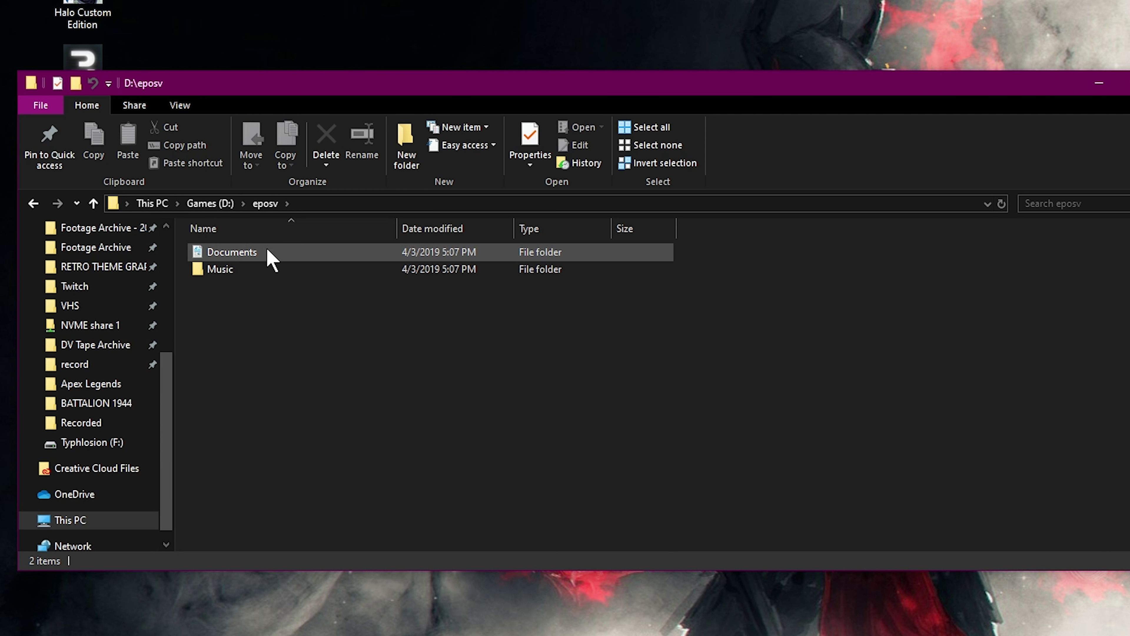
key(BackSpace)
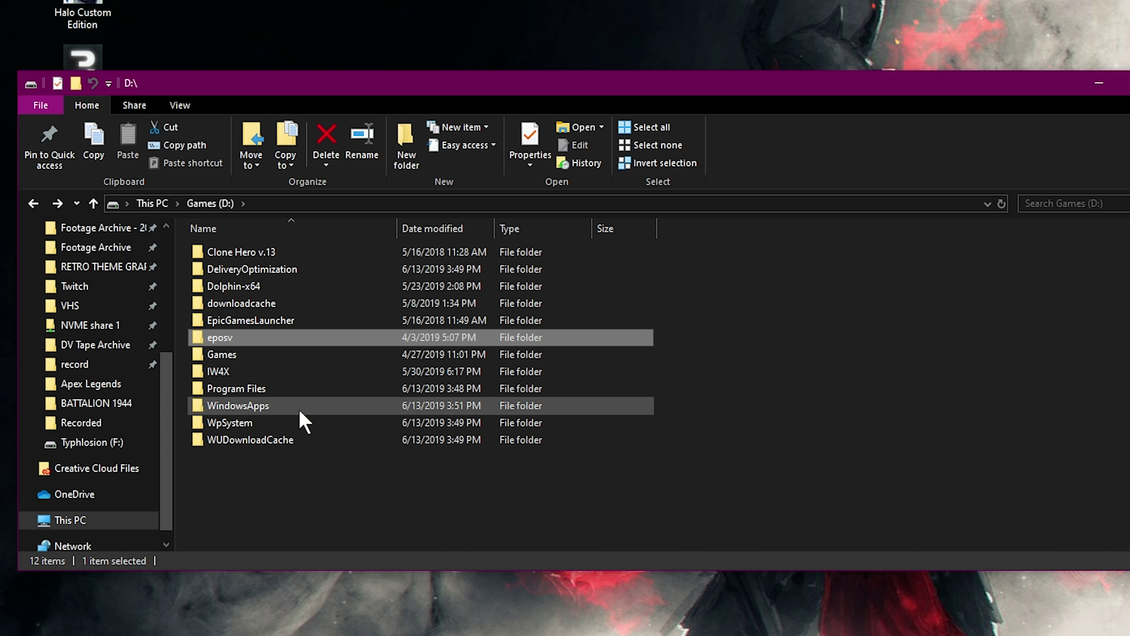
Try to open the WindowsApps folder on the Games (D:) drive and open its security properties
click(295, 405)
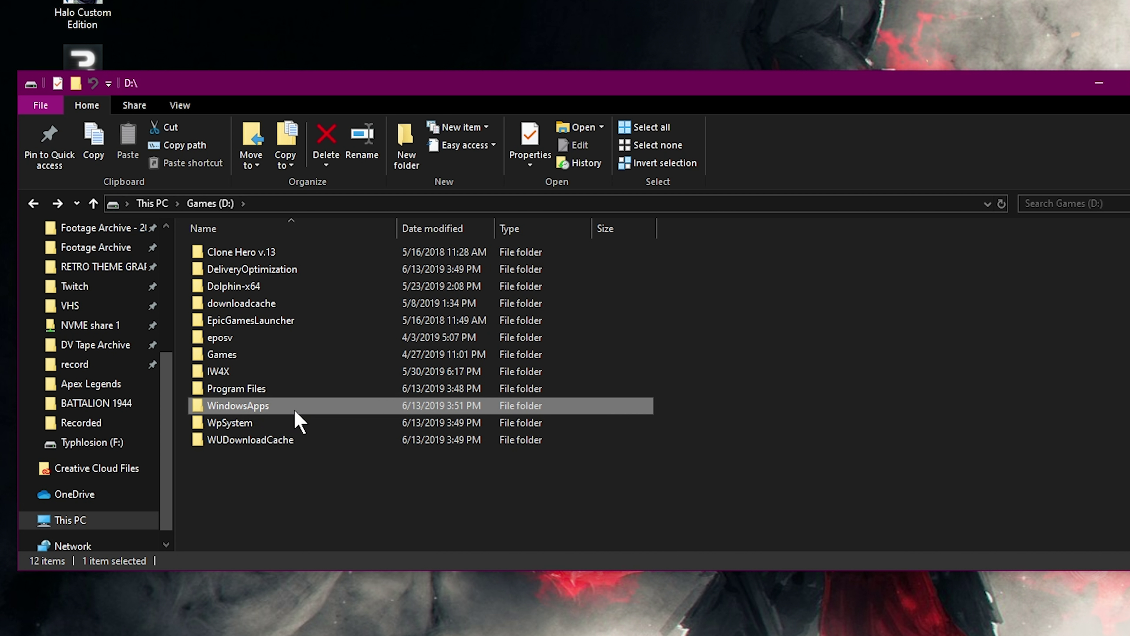
double_click(243, 410)
click(856, 475)
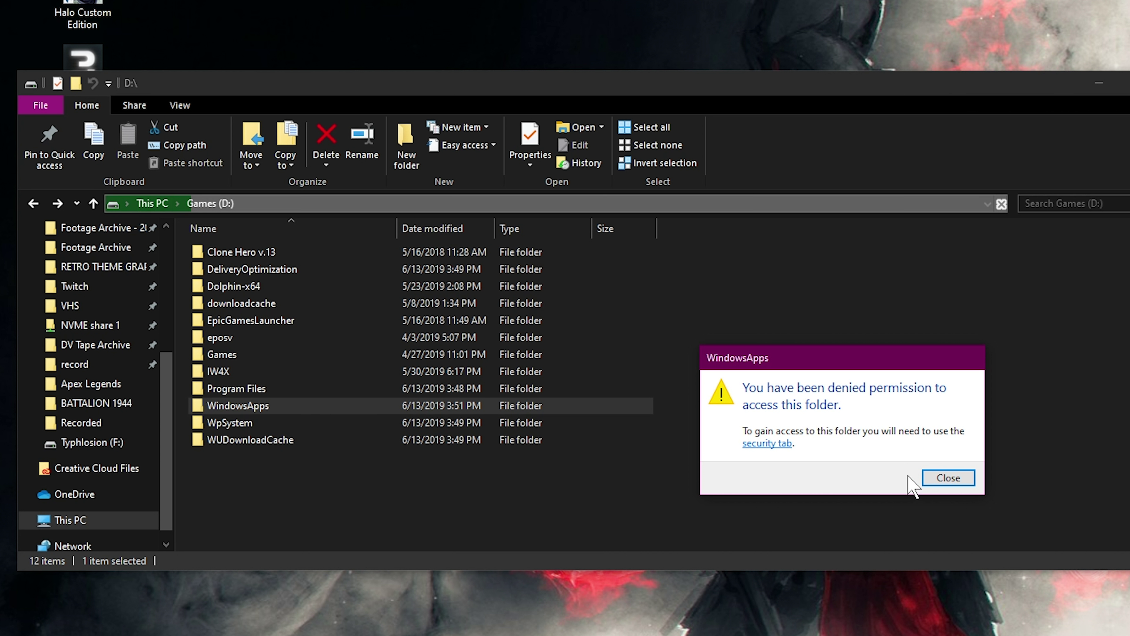
click(774, 444)
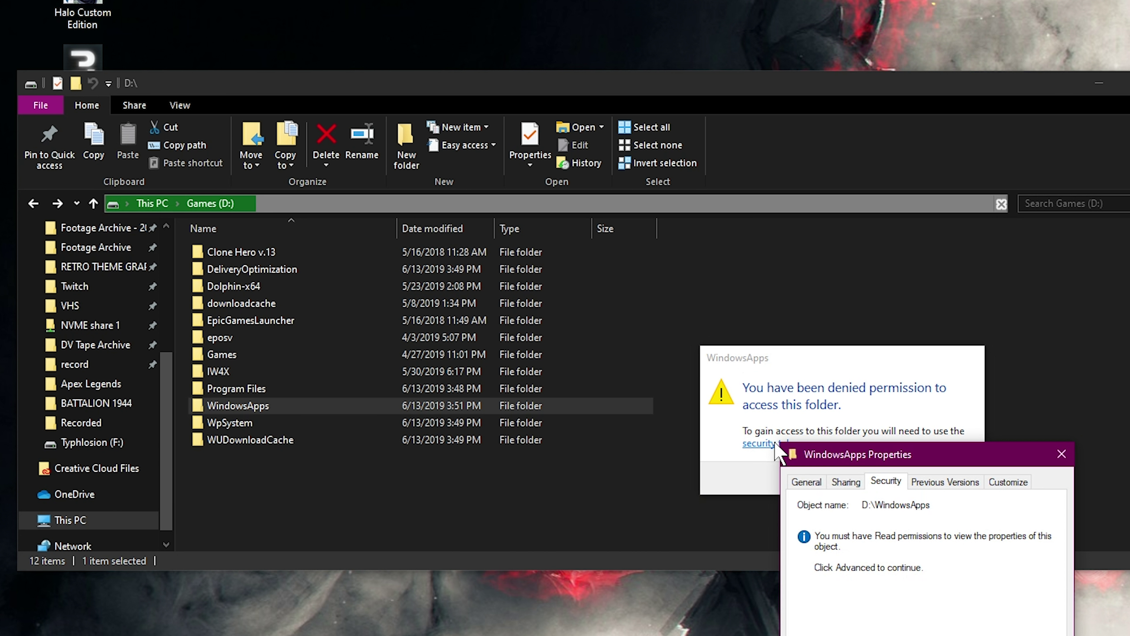
View the advanced security settings of the WindowsApps folder, including its owner and permission entries, and close the dialogs
key(alt+v)
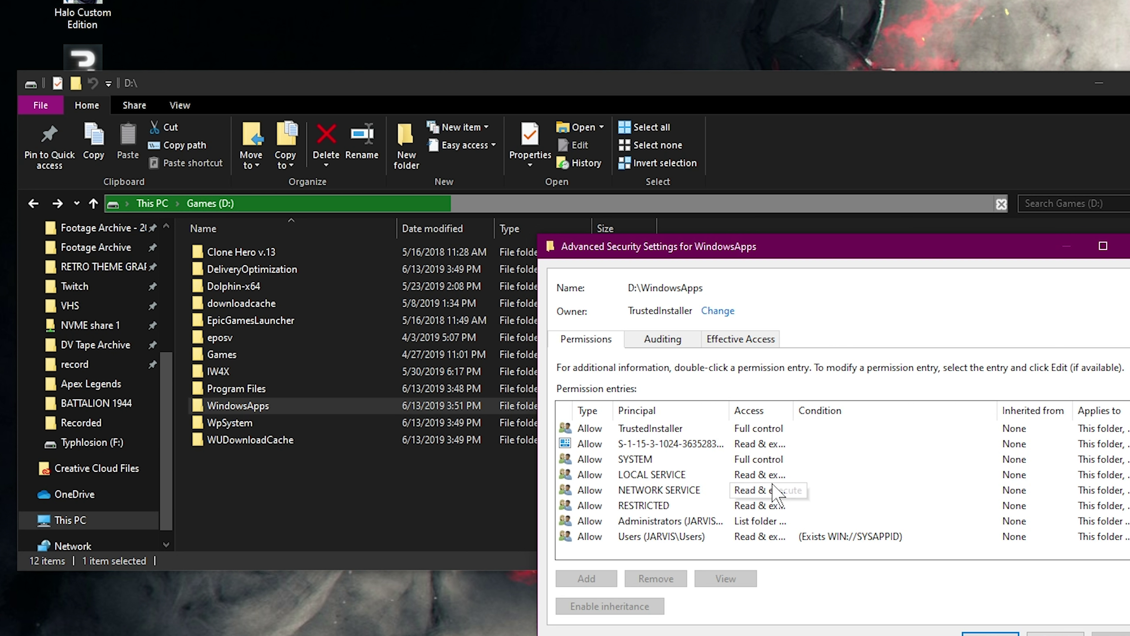
click(1054, 633)
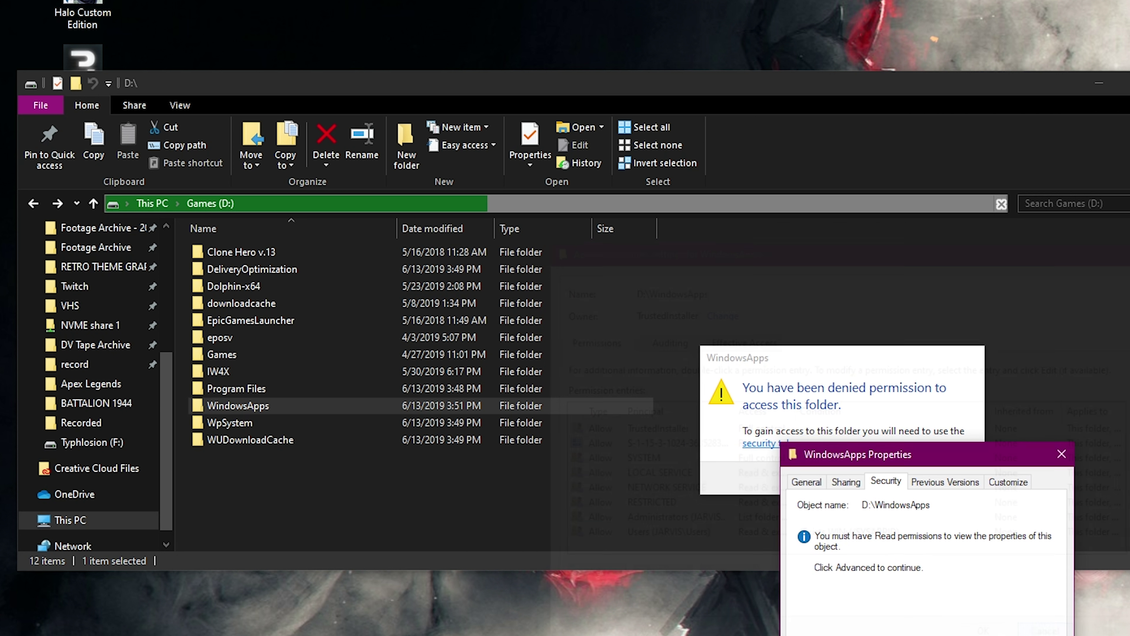
key(Escape)
click(938, 476)
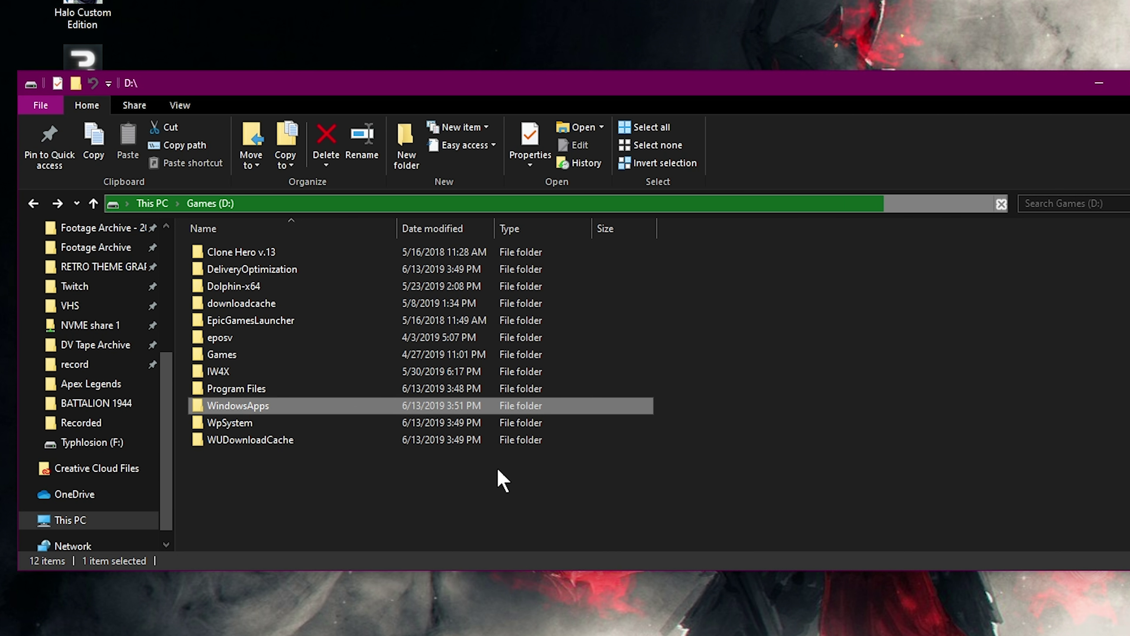
Check the general properties of the WindowsApps folder on the Games (D:) drive, close them and return to This PC
right_click(488, 409)
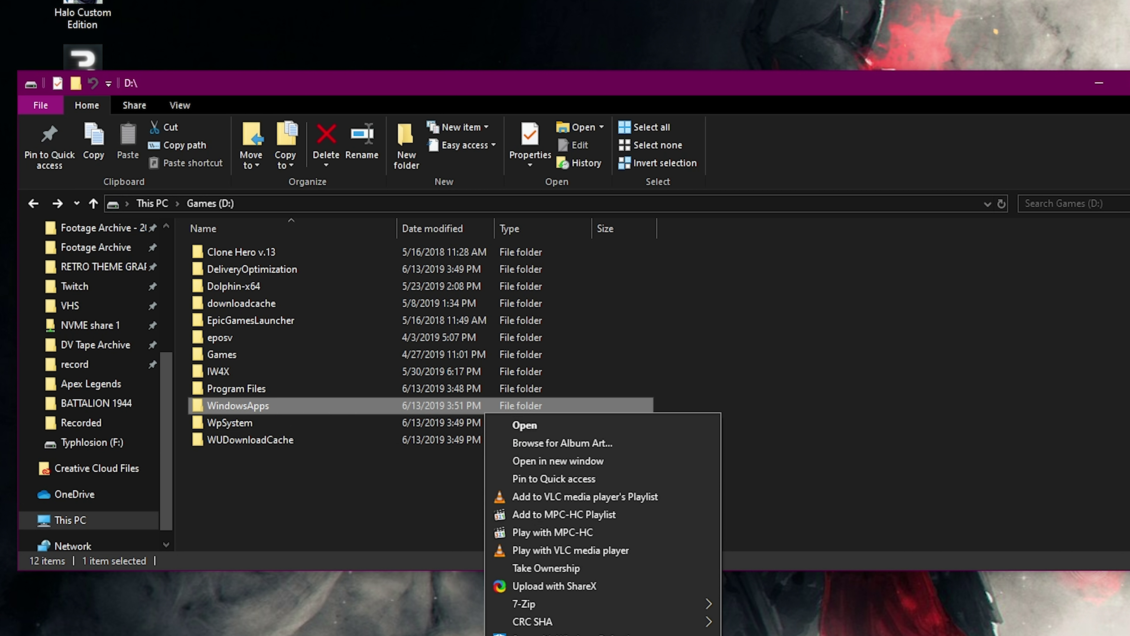
key(r)
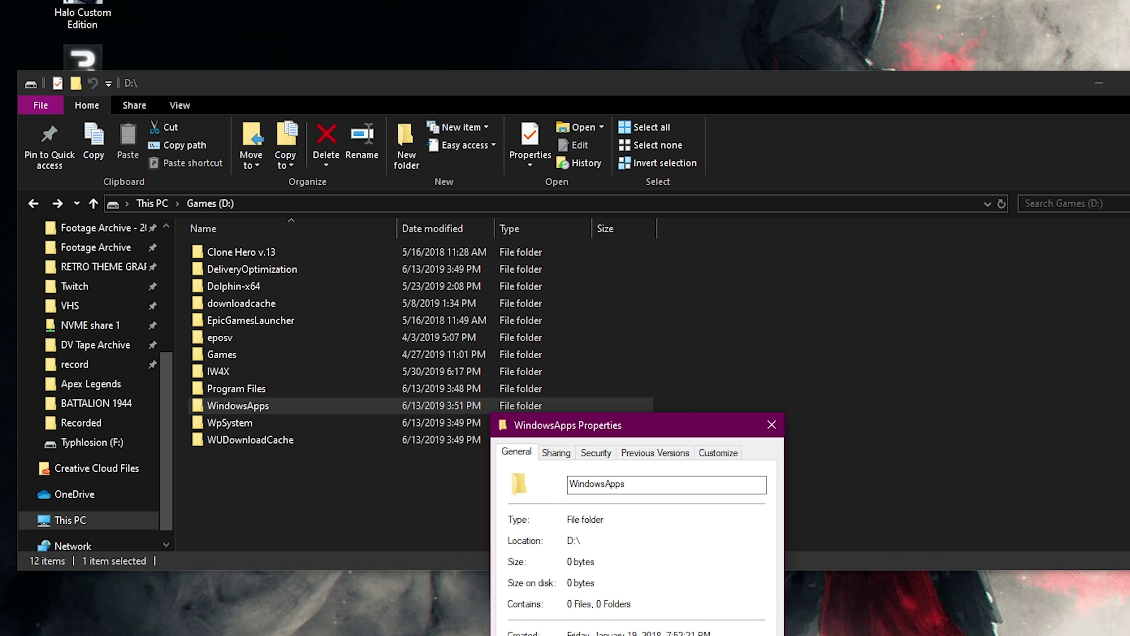
key(Escape)
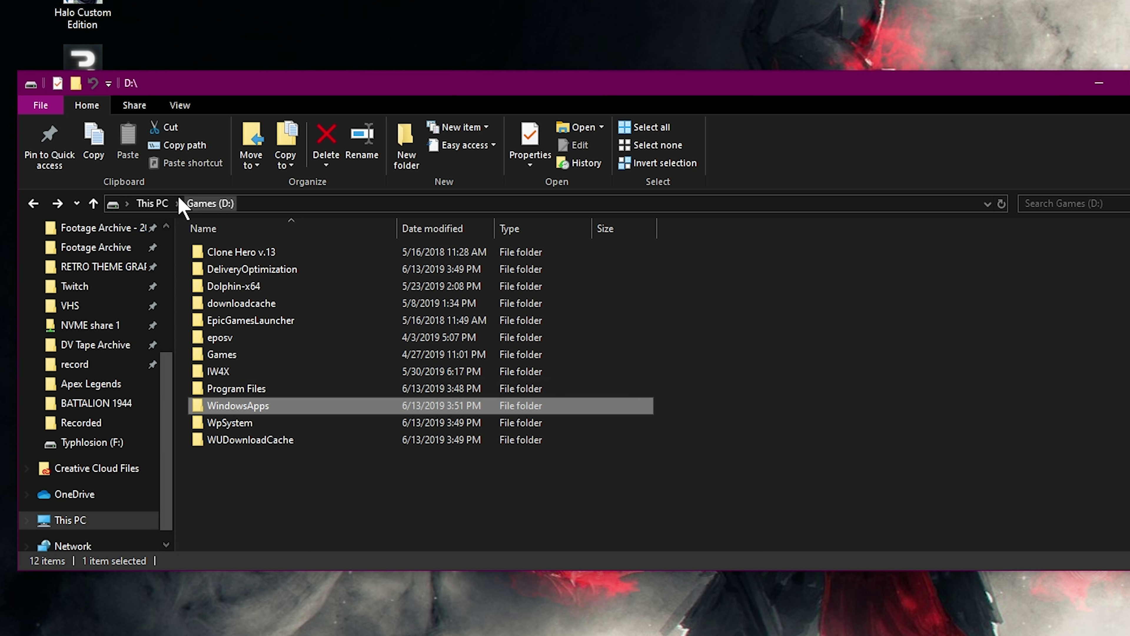
click(153, 203)
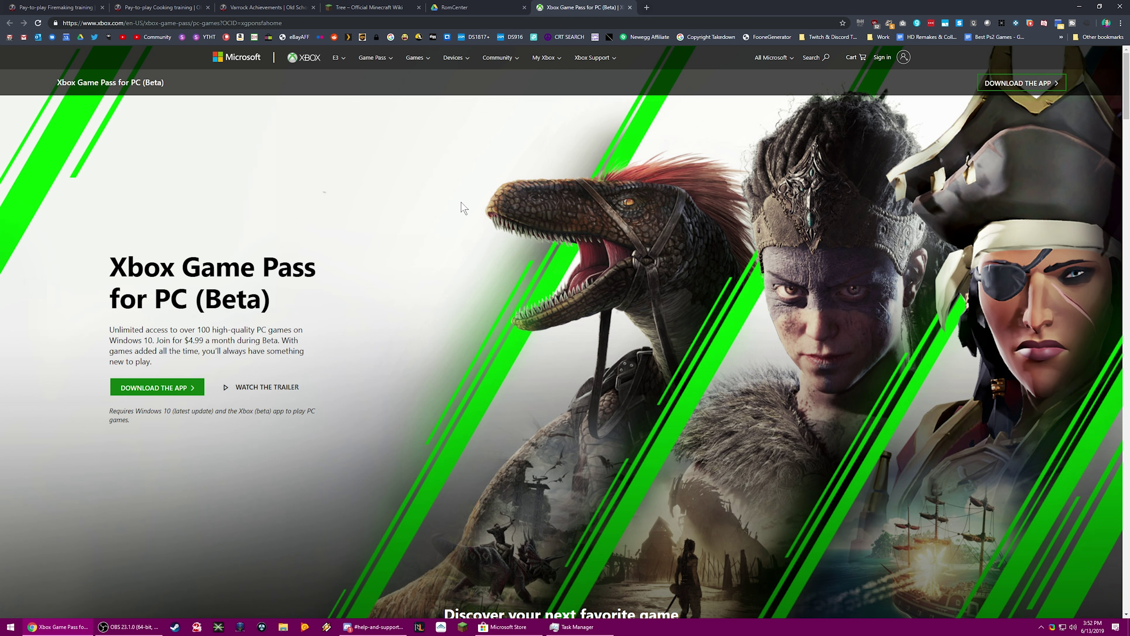
Download the Xbox app installer from the Xbox Game Pass for PC (Beta) page into Downloads and run it
scroll(400, 291, down, 1)
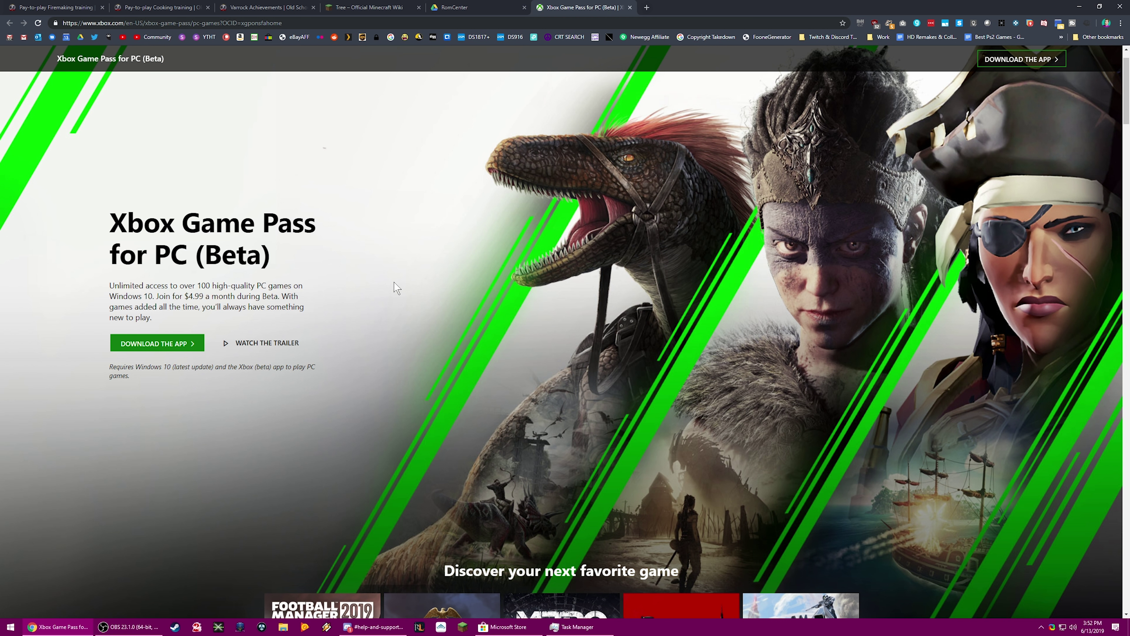
click(174, 343)
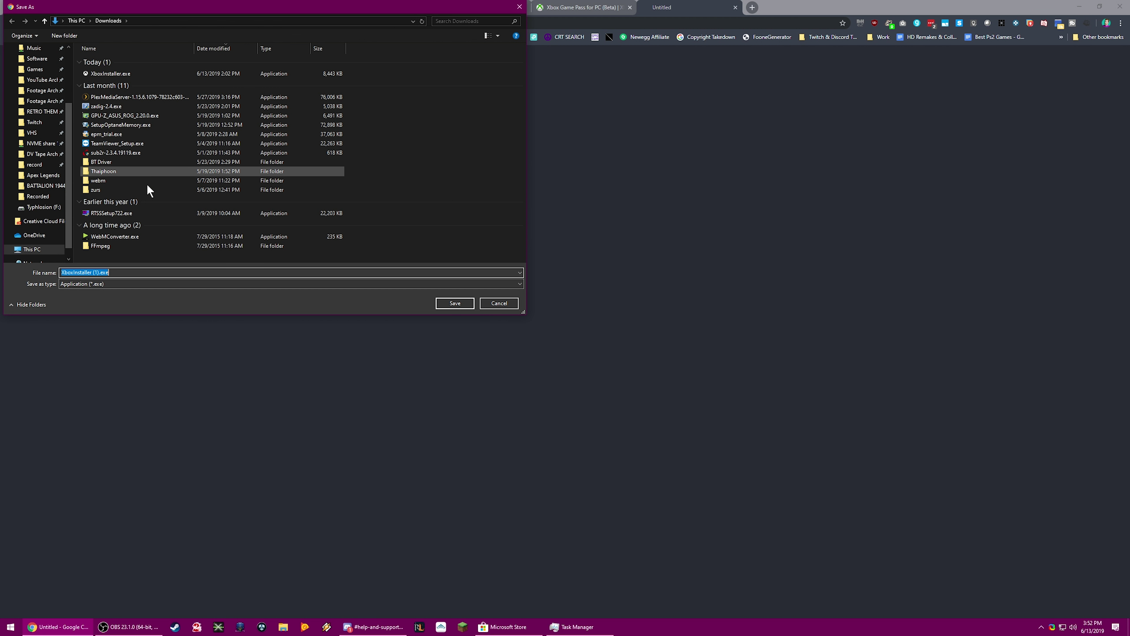
click(465, 305)
click(68, 609)
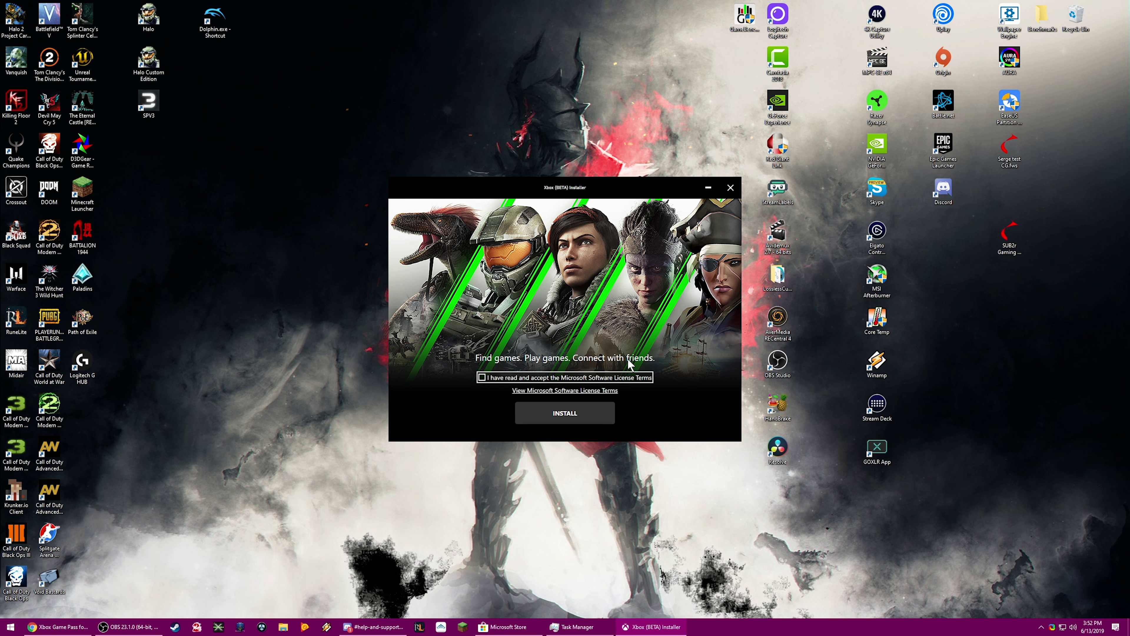
Accept the Microsoft Software License Terms, install the Xbox (Beta) app and finish the installer
click(482, 378)
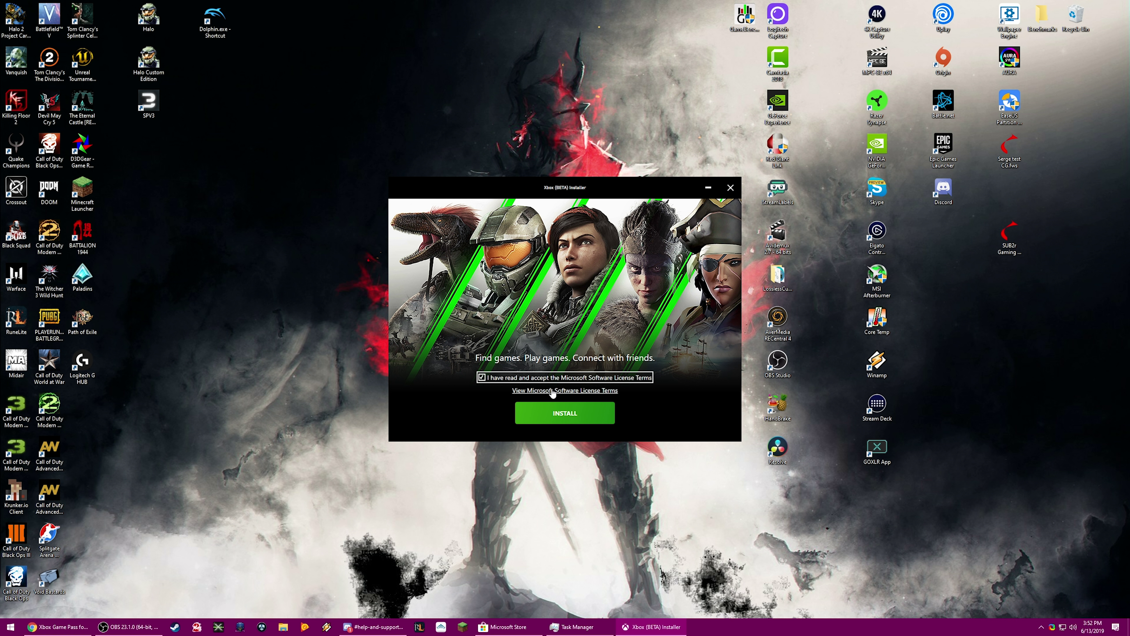
click(542, 411)
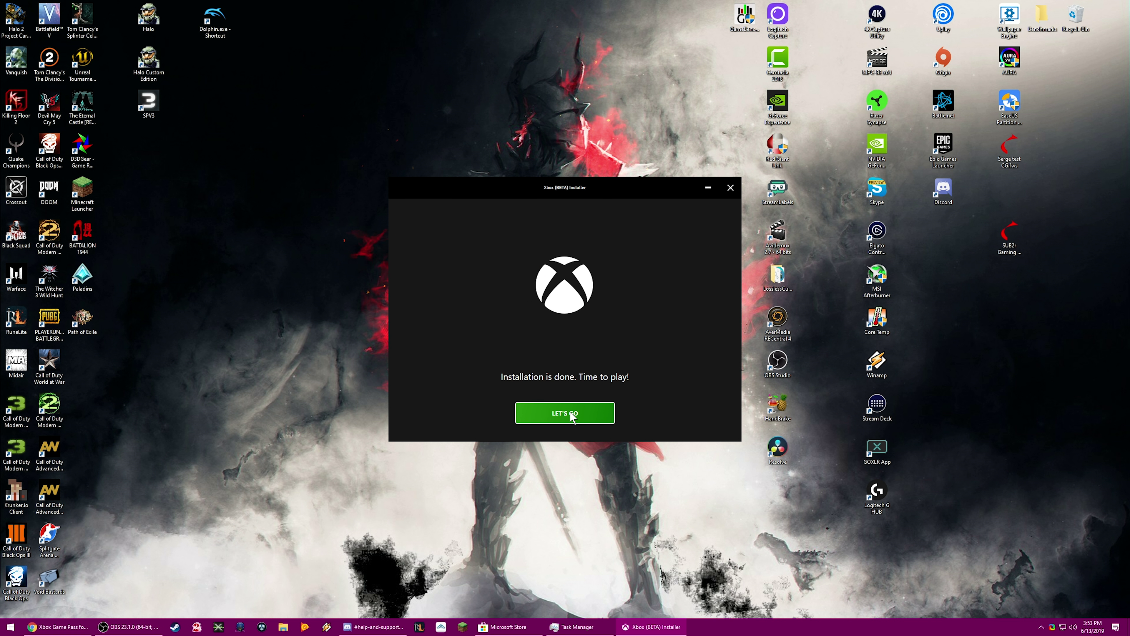
click(573, 416)
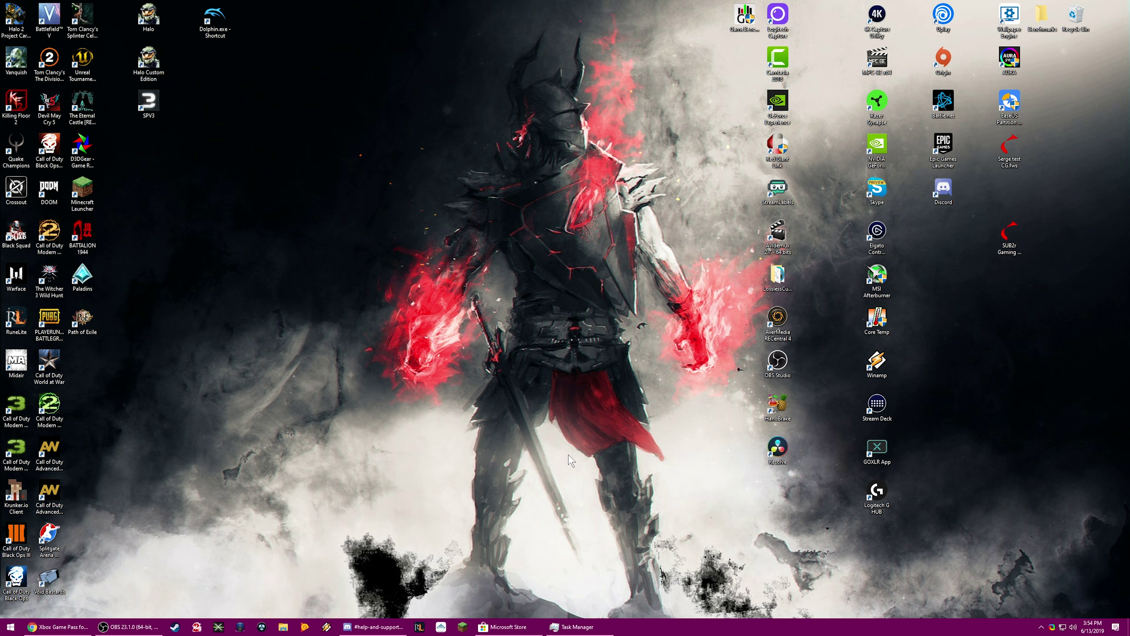
Move the D3DGear desktop shortcut to the free spot below Resolve and check the hidden system tray icons
drag(83, 145, 780, 495)
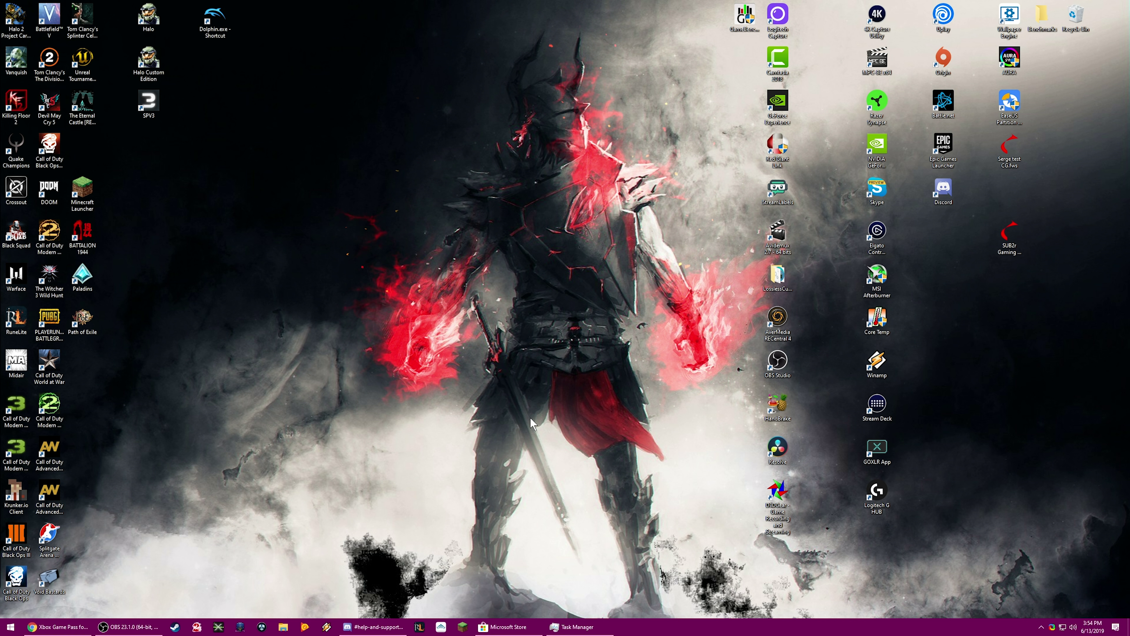
click(1041, 627)
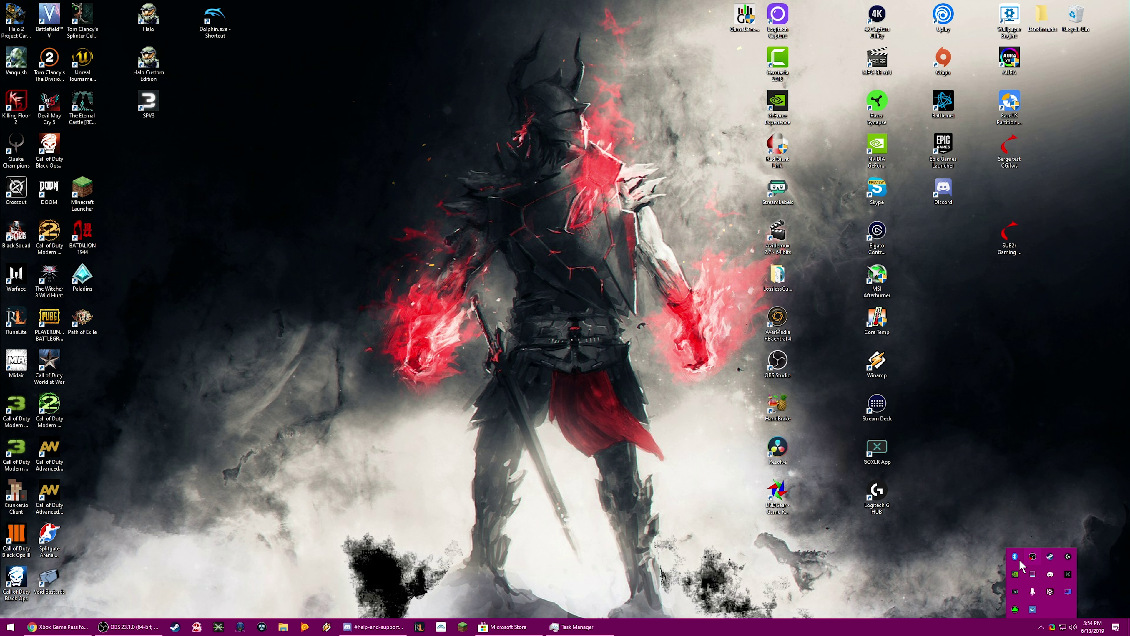
click(935, 606)
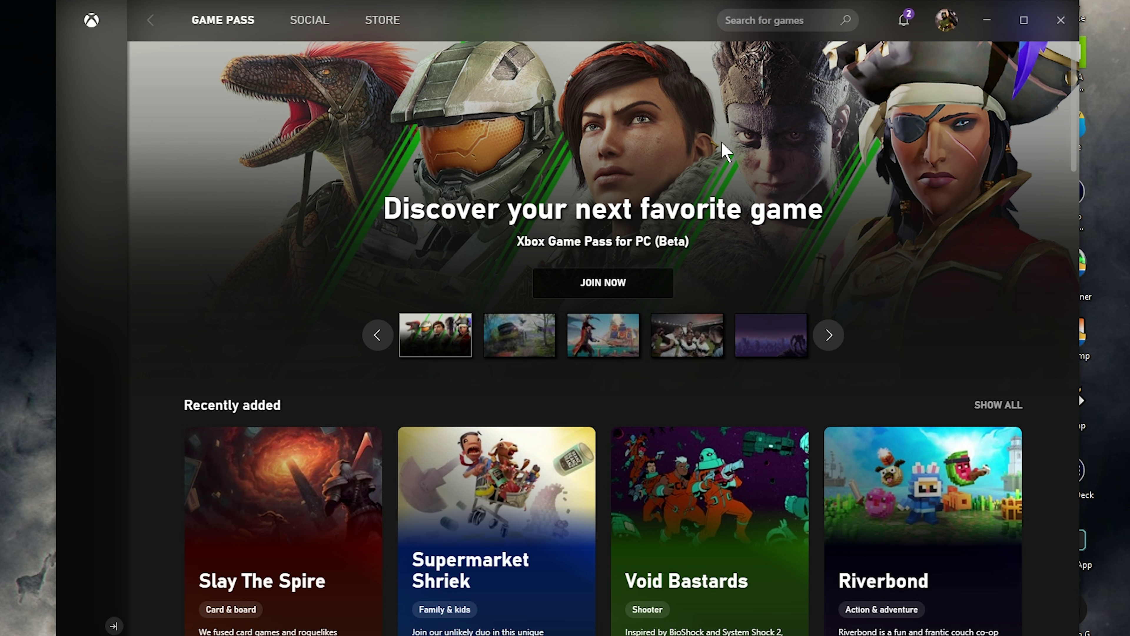
Browse the Xbox (Beta) Game Pass page, open Xbox Console Companion, dismiss its What's new notice and close that app
scroll(835, 270, down, 10)
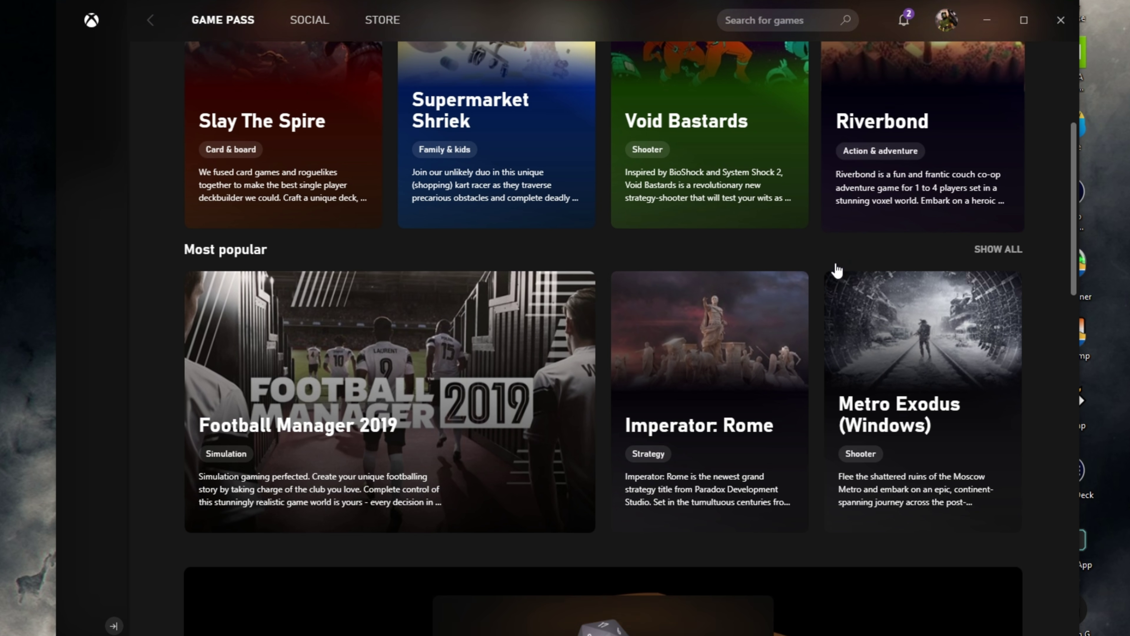
key(super)
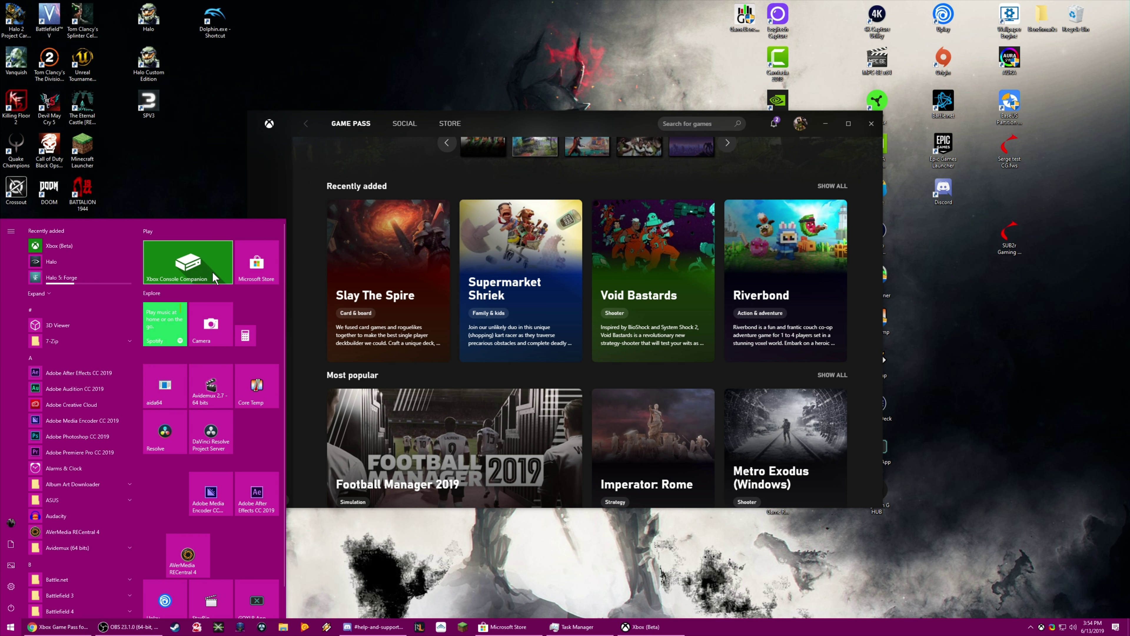
click(212, 272)
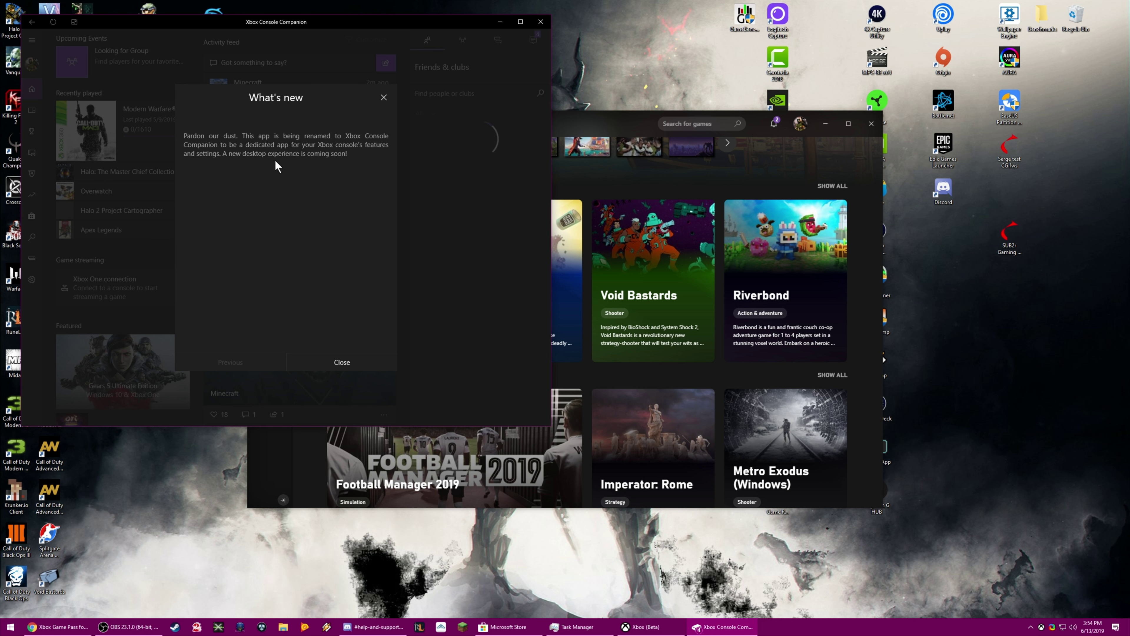
click(331, 361)
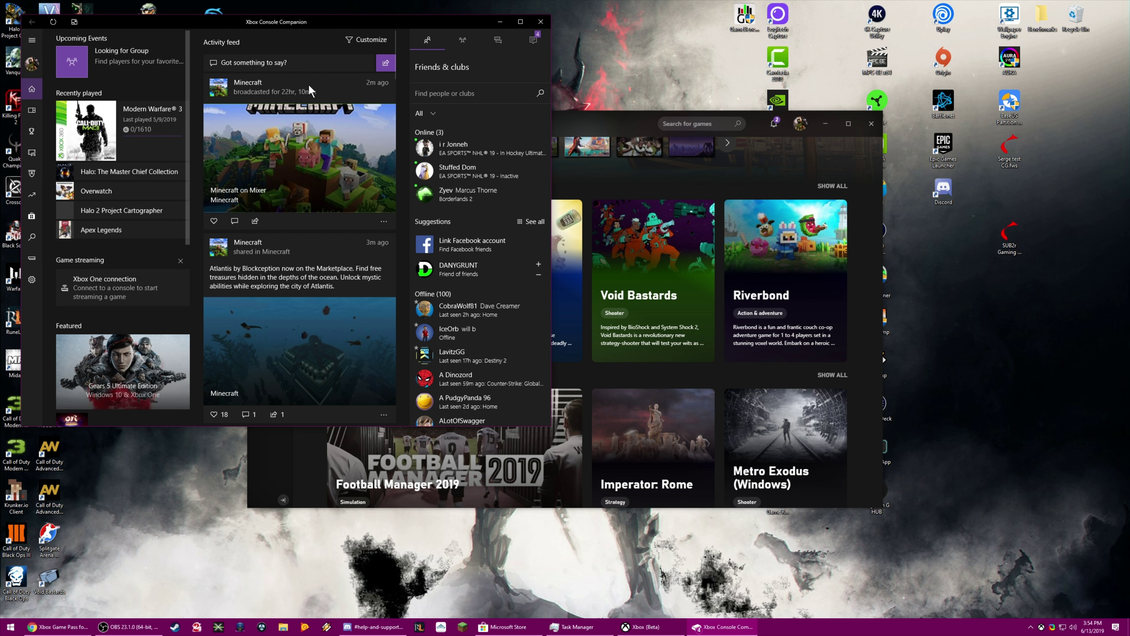
click(540, 22)
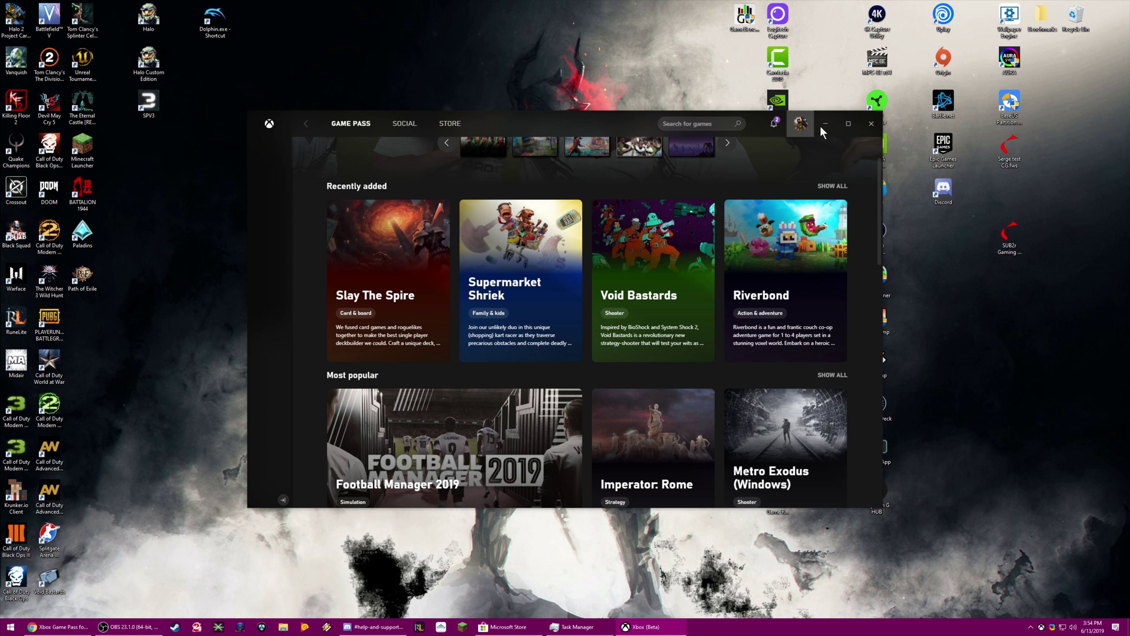
Open the Xbox (Beta) app's General settings and set the default game install drive to (D:)
click(801, 125)
mouse_move(599, 210)
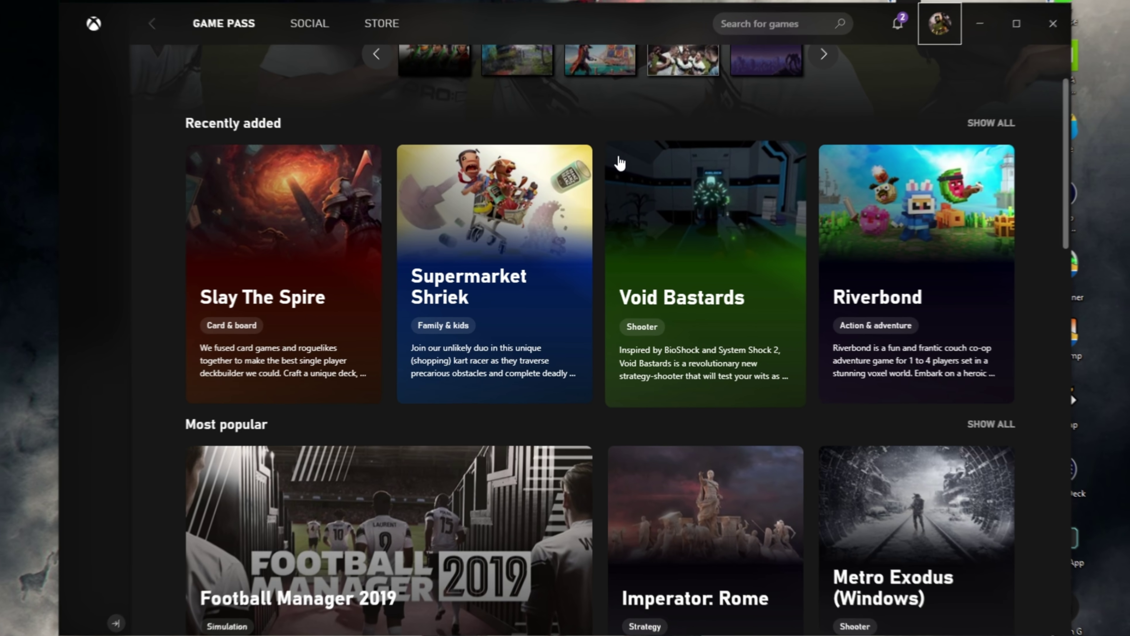
scroll(557, 147, up, 5)
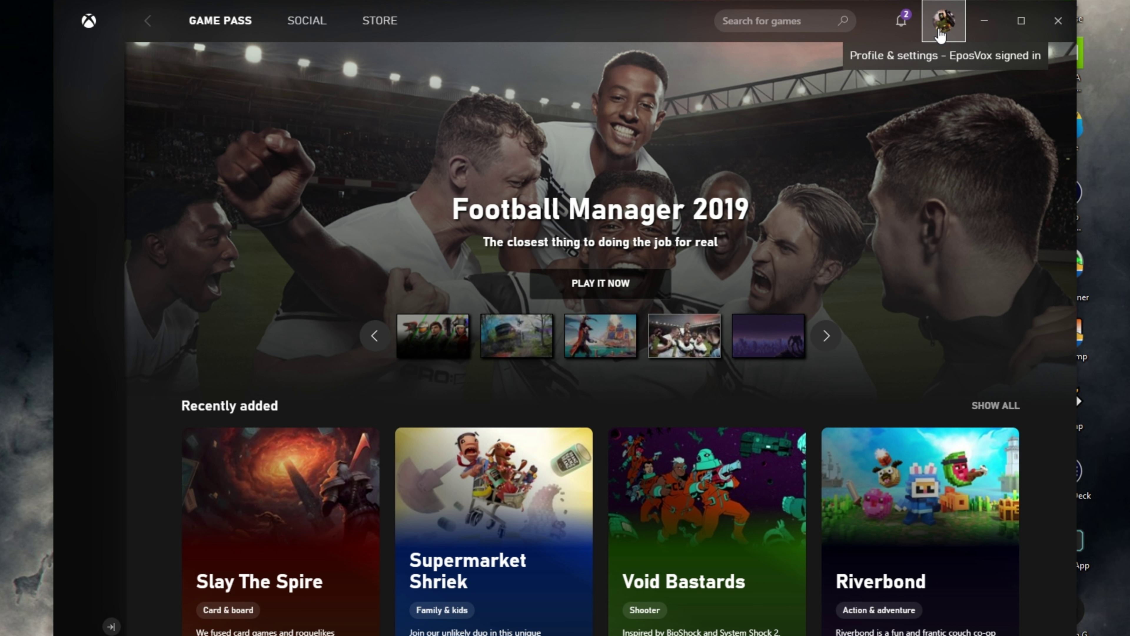
click(939, 36)
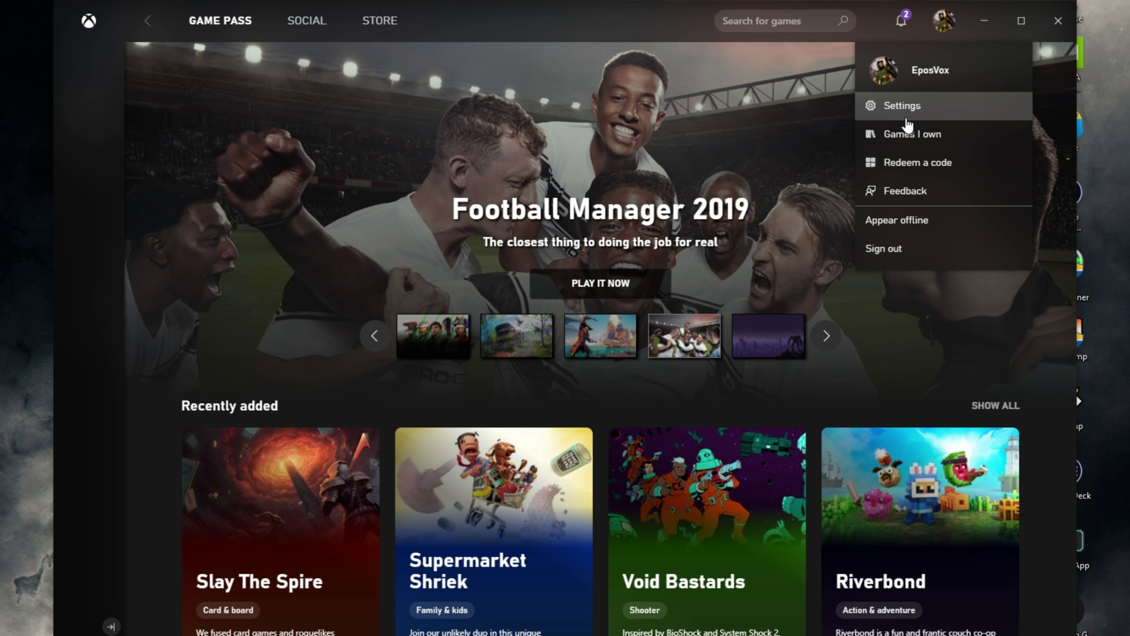
click(906, 107)
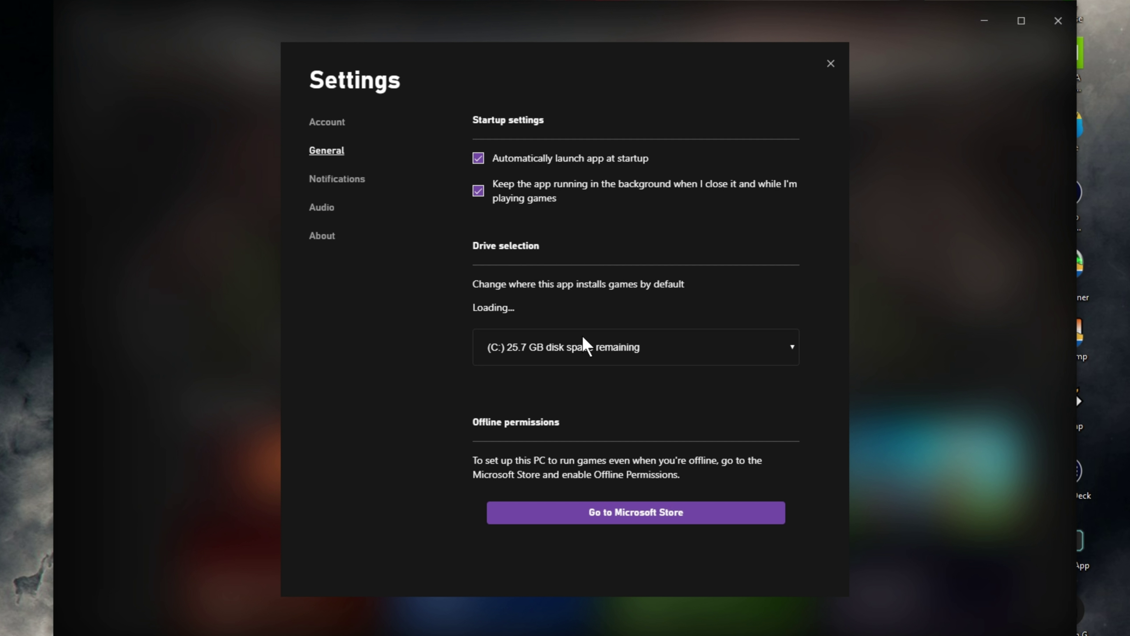
click(748, 359)
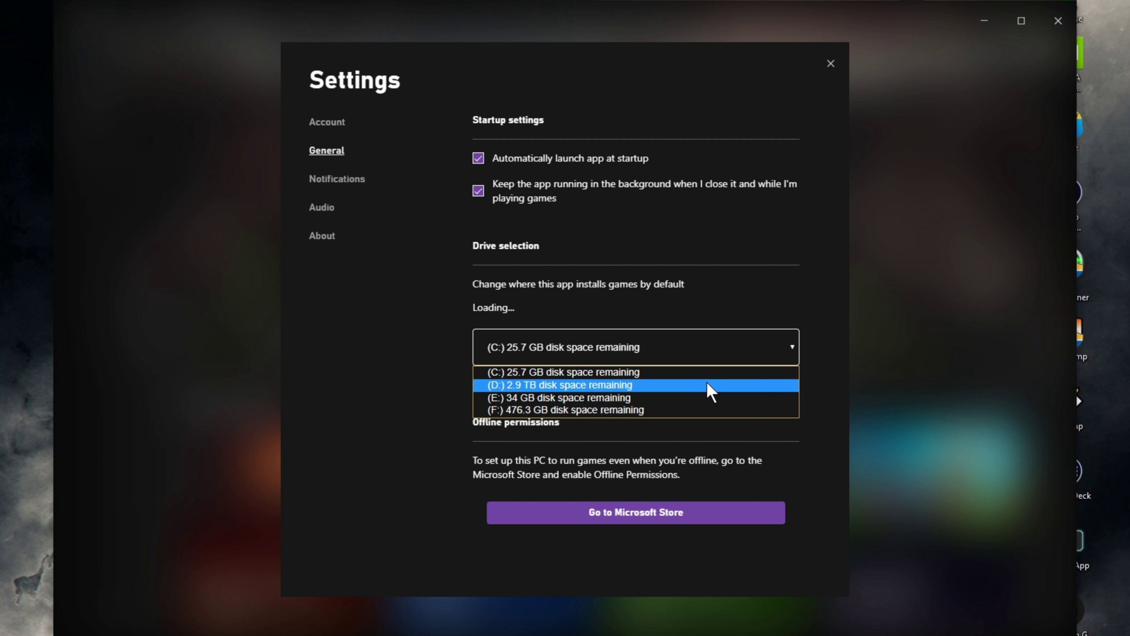
click(710, 386)
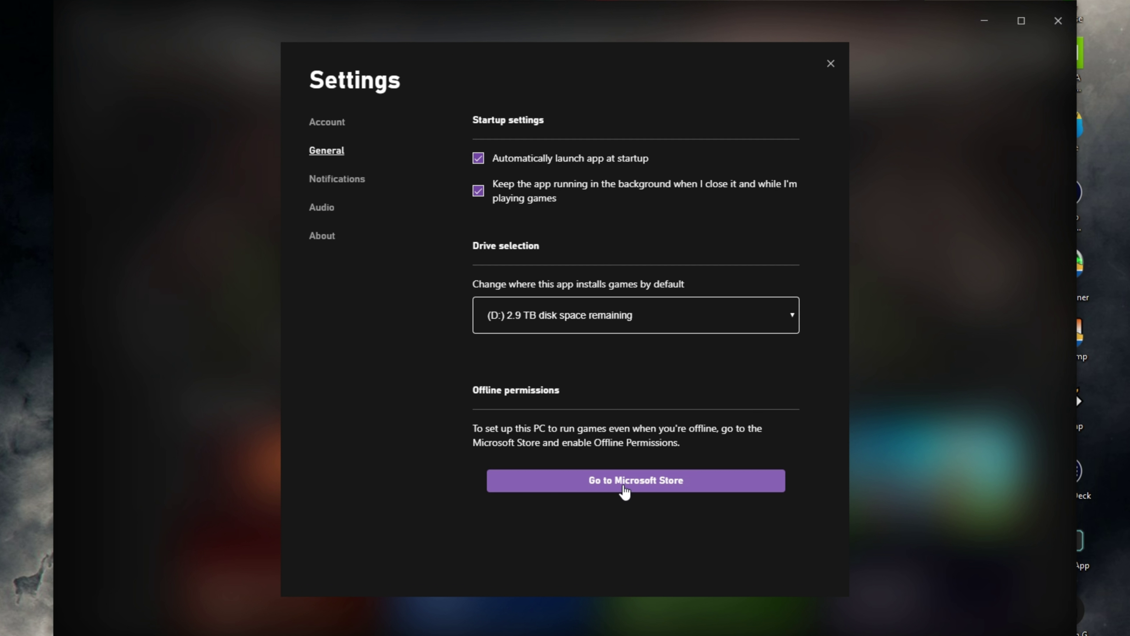
Go to the Microsoft Store settings, turn on Offline Permissions for this PC, dismiss the notice and close the Store
click(590, 481)
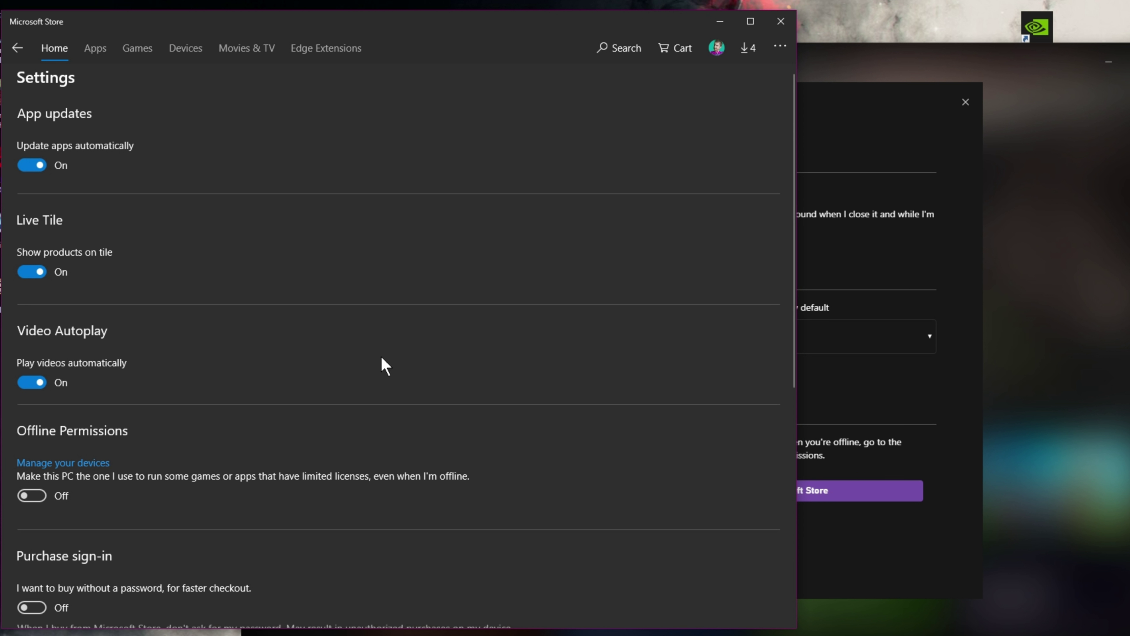
click(32, 495)
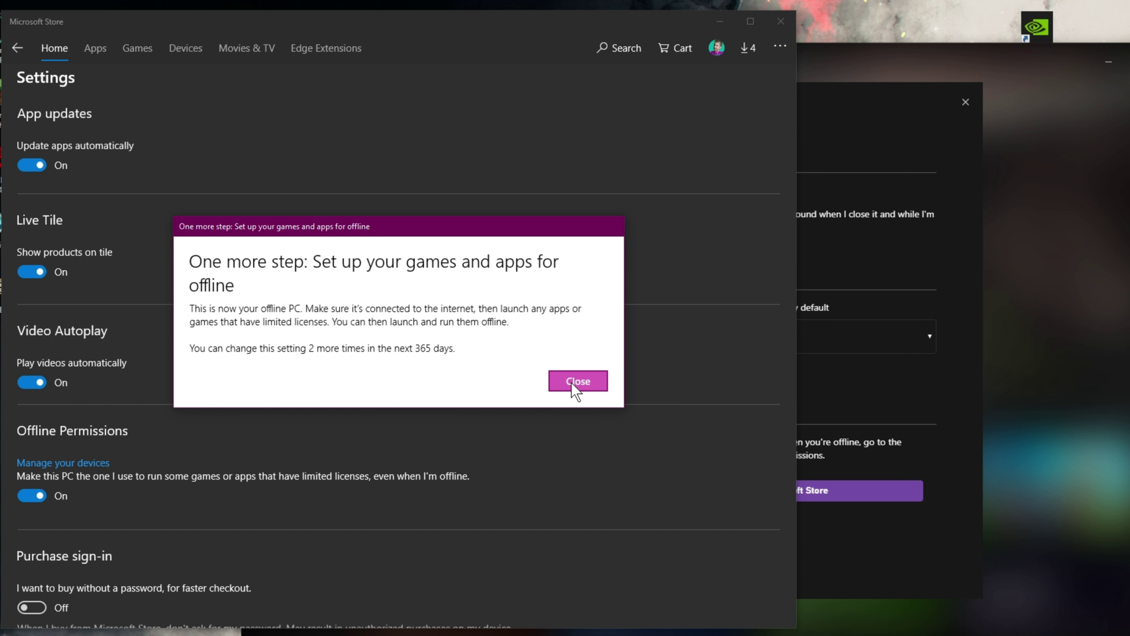
click(573, 383)
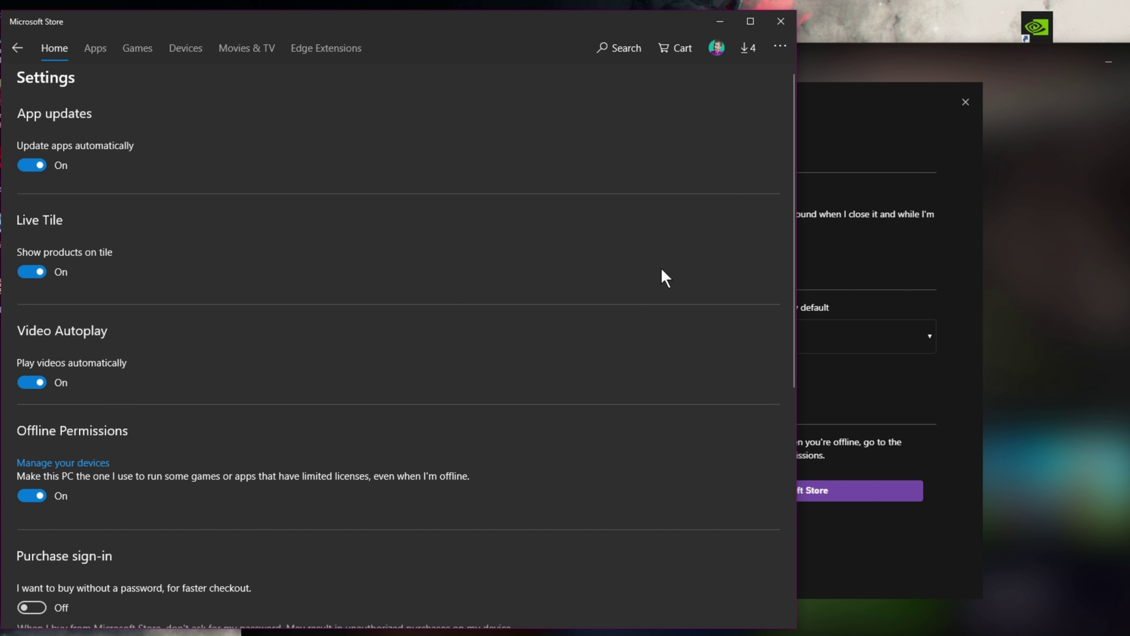
click(781, 21)
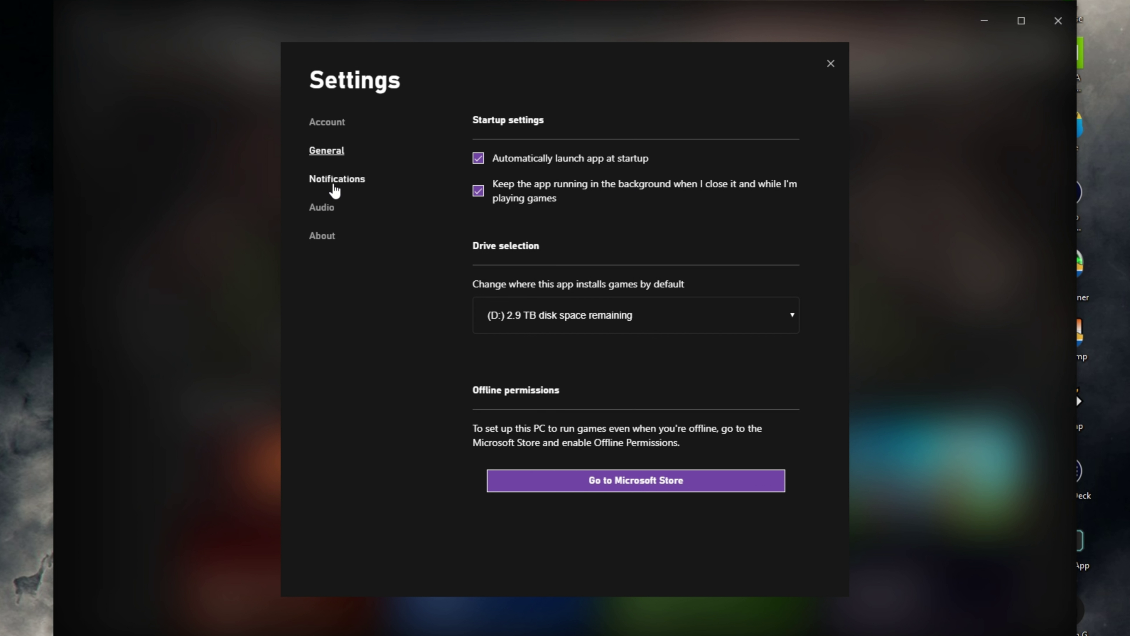
Review the Xbox app's Audio settings, including the output device choices, and look at its About and Account settings
click(506, 209)
click(329, 209)
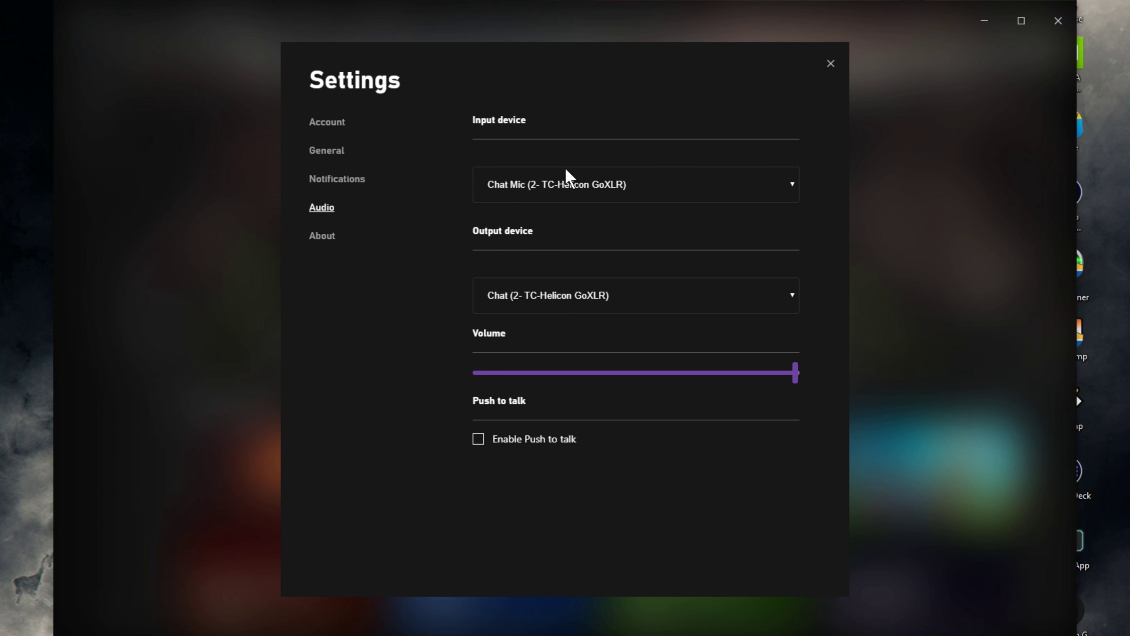
click(517, 307)
click(418, 359)
click(331, 237)
click(324, 122)
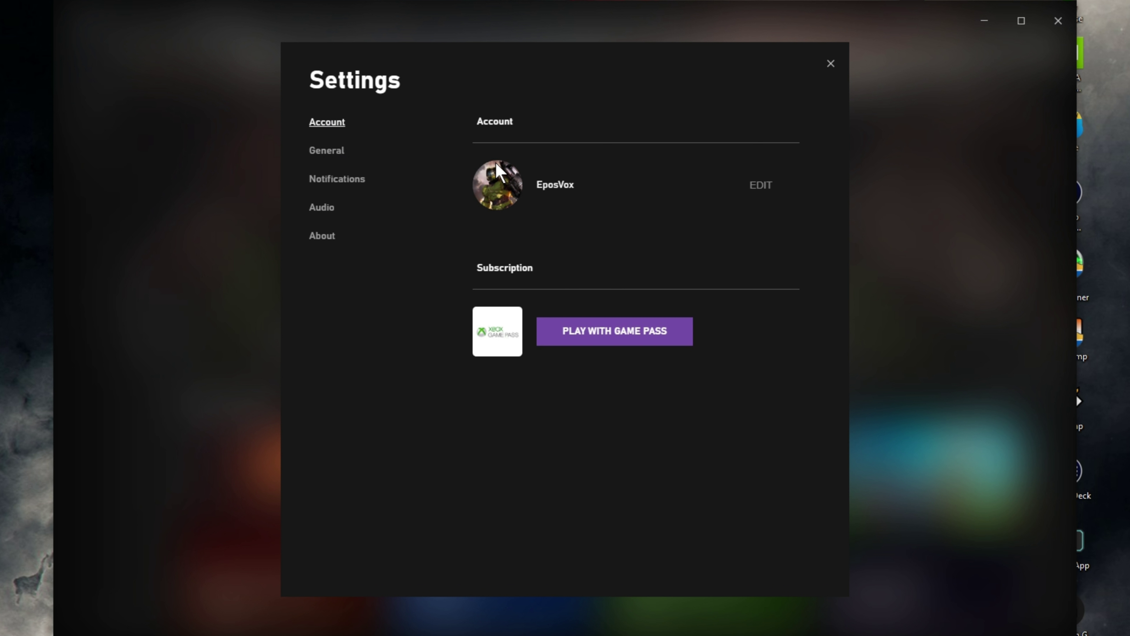
Open the Game Pass subscription offer from the account settings and review the PC (Beta) 1 Month plan and its listed benefits
click(614, 343)
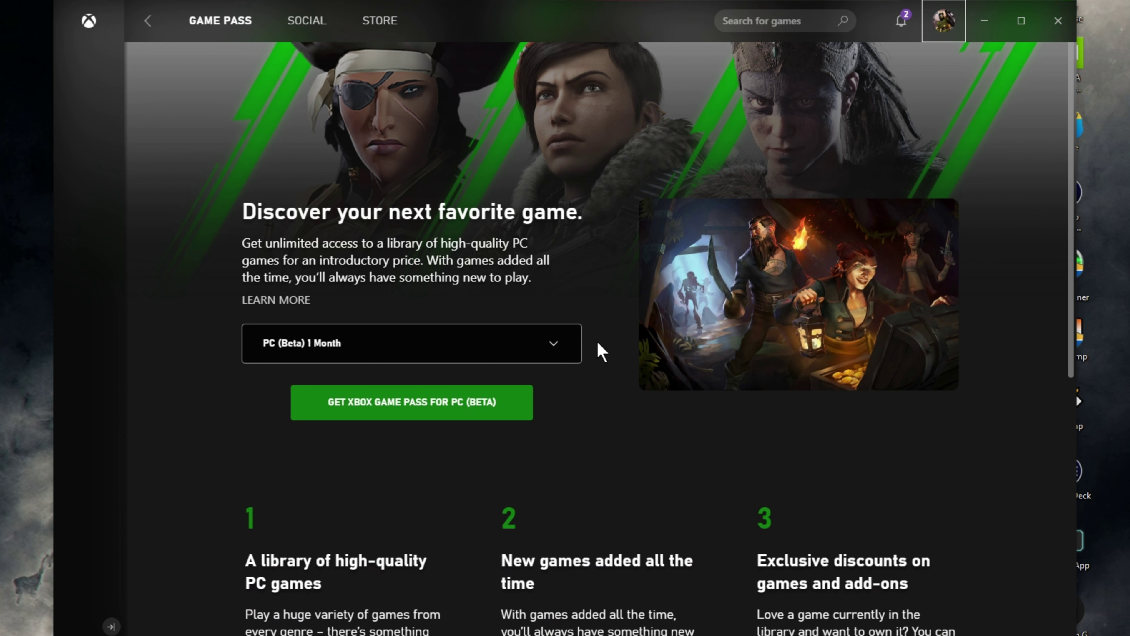
click(529, 359)
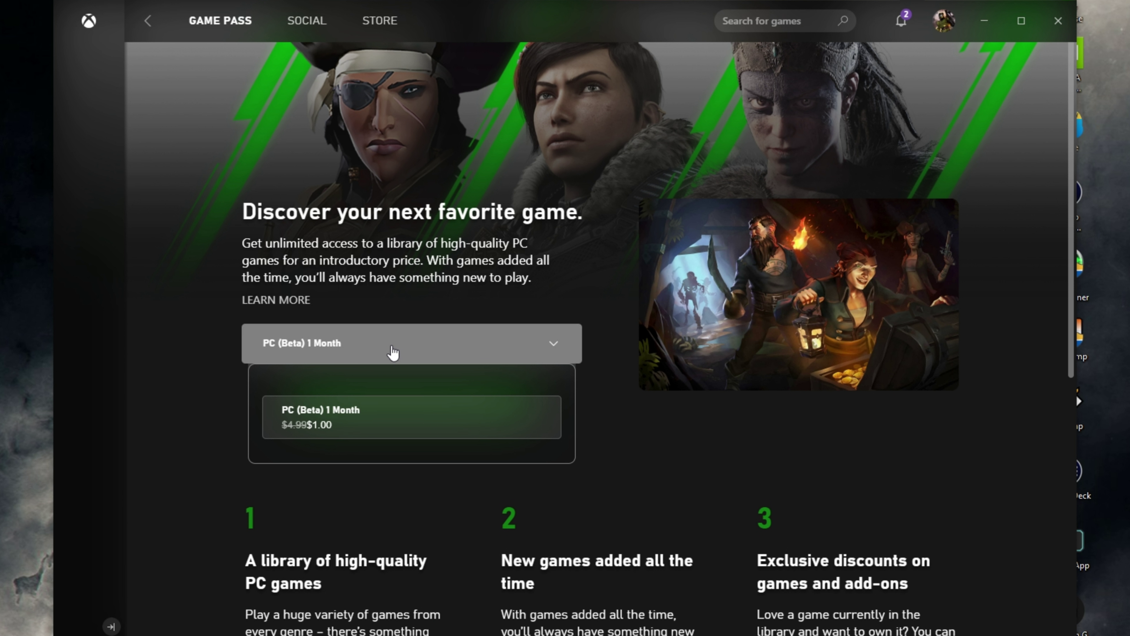
click(384, 352)
click(331, 361)
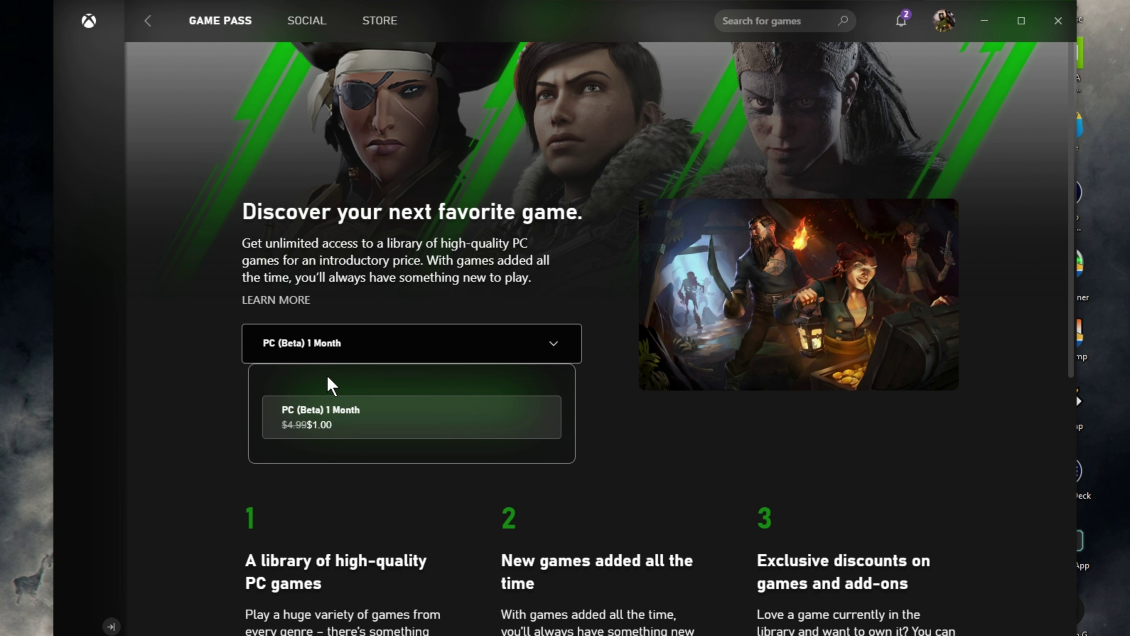
click(204, 403)
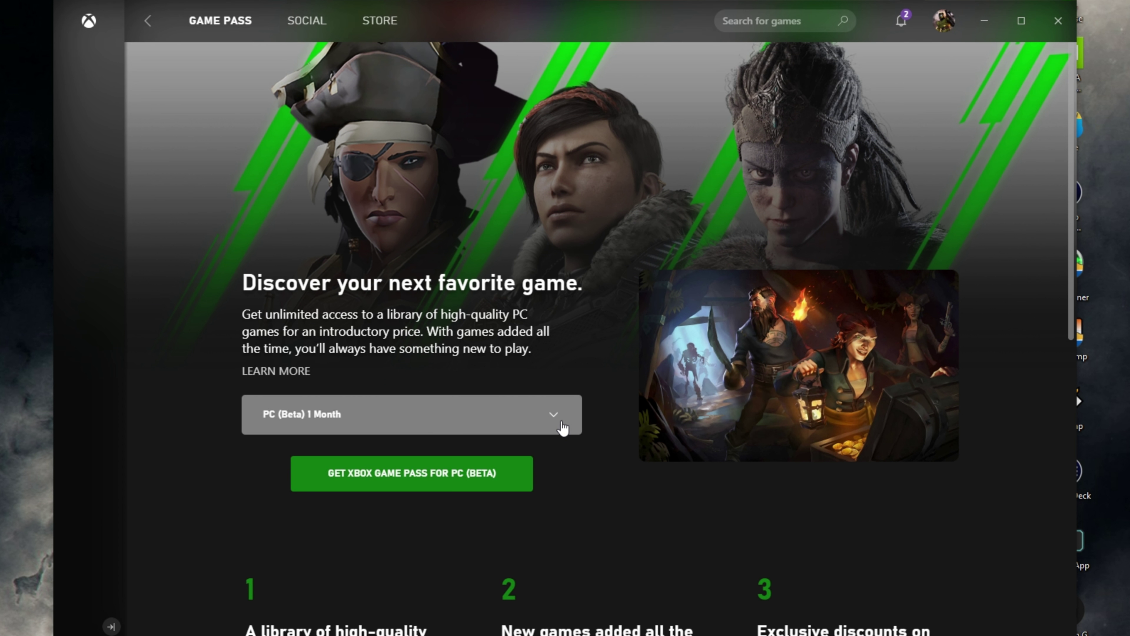
scroll(734, 419, down, 3)
scroll(734, 419, down, 4)
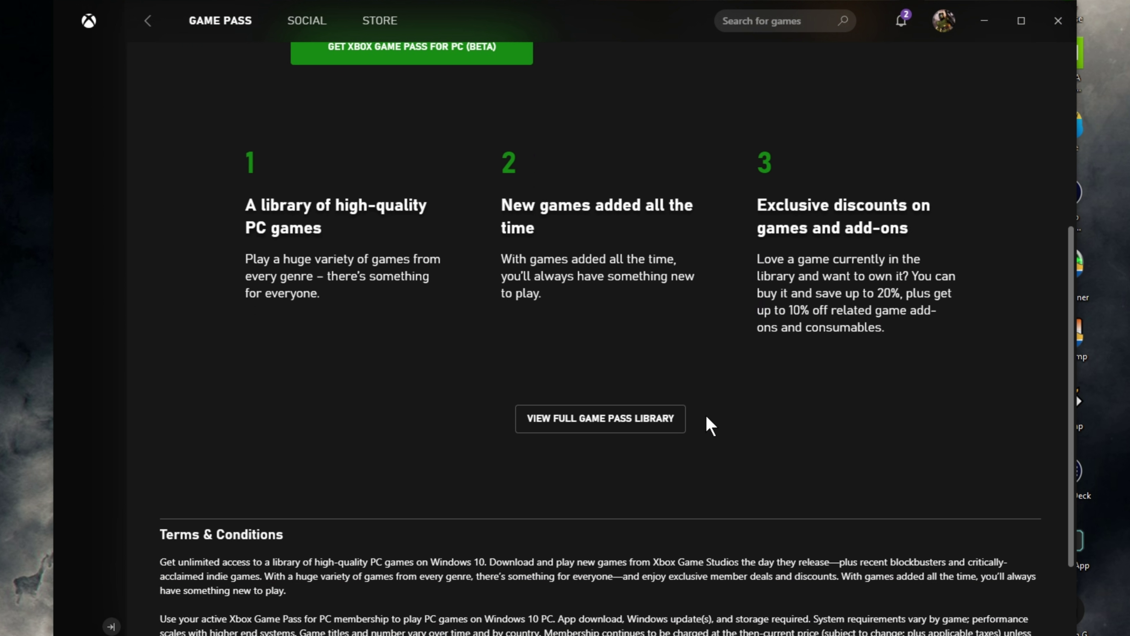
scroll(709, 423, up, 8)
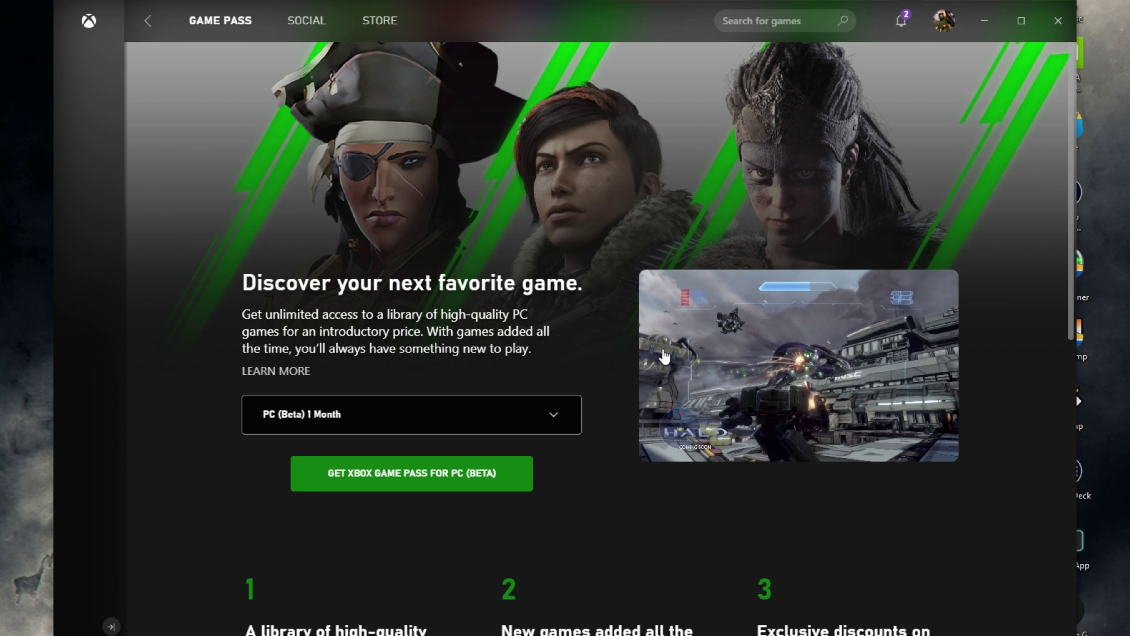
Get Xbox Game Pass for PC (Beta), entering the account PIN to verify the identity
click(467, 474)
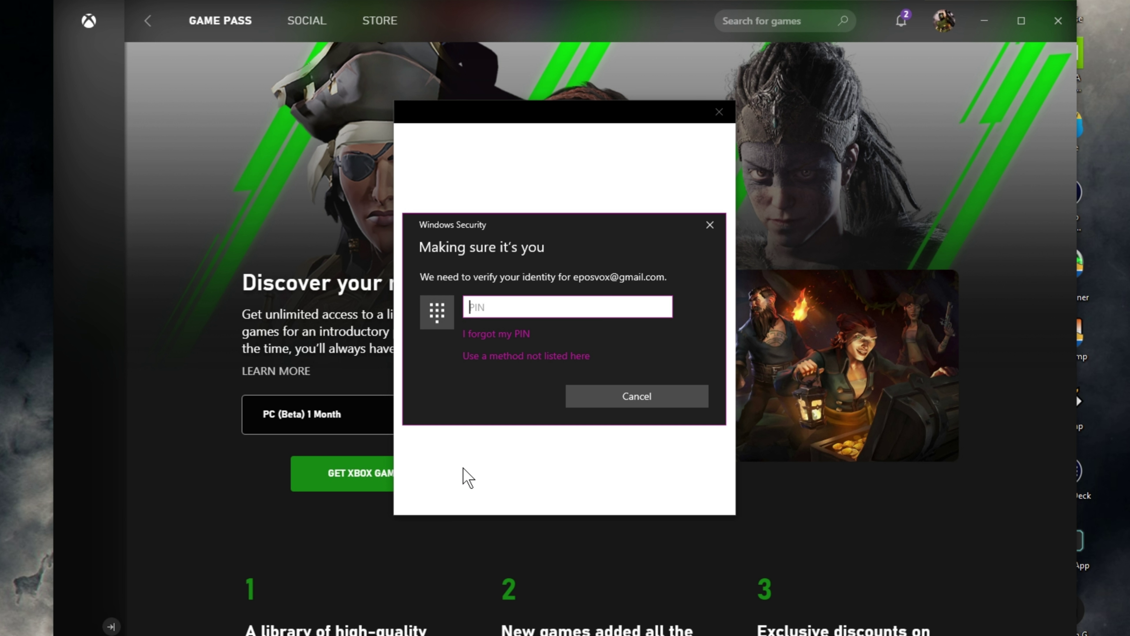
text(0)
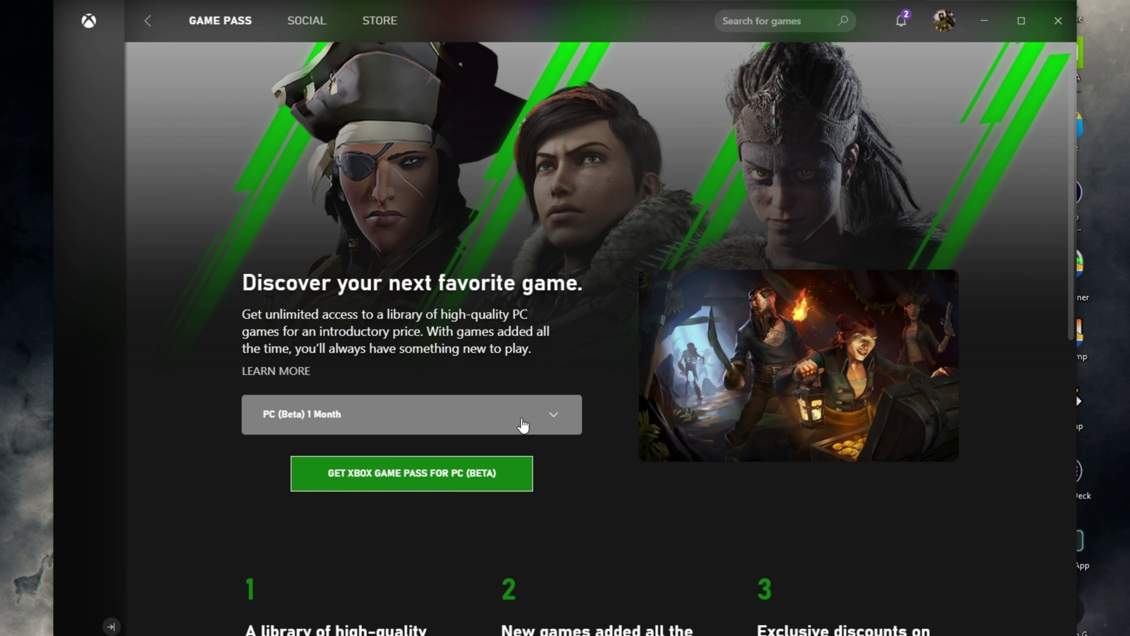
click(568, 473)
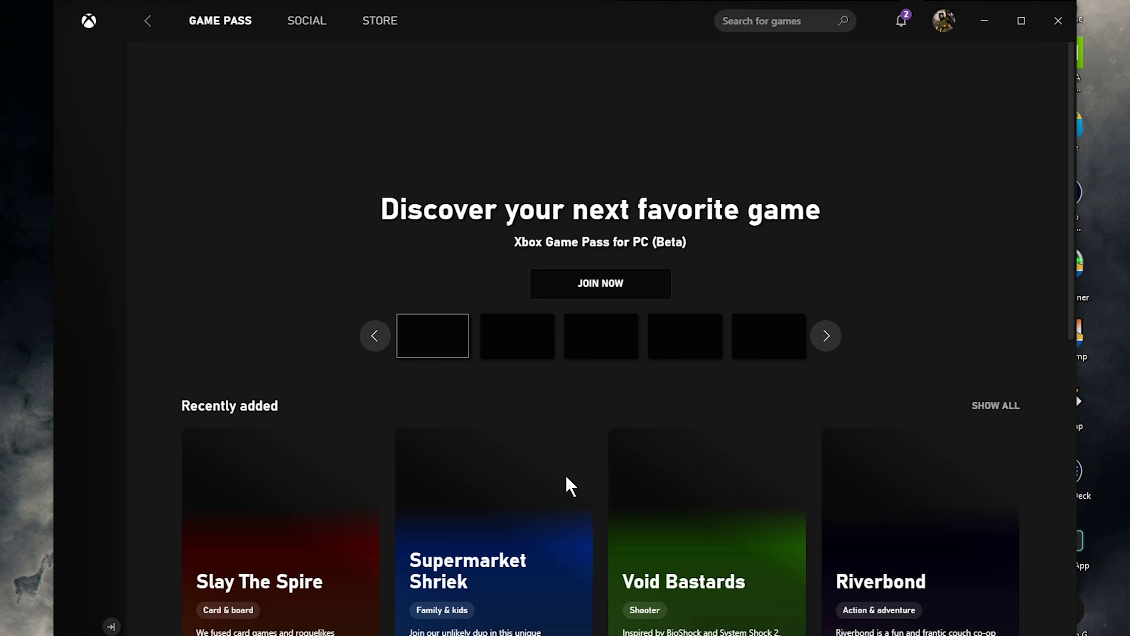
Find Gears of War 4 in the Shooters genre of the Game Pass library and install it
scroll(411, 162, down, 10)
scroll(418, 171, down, 10)
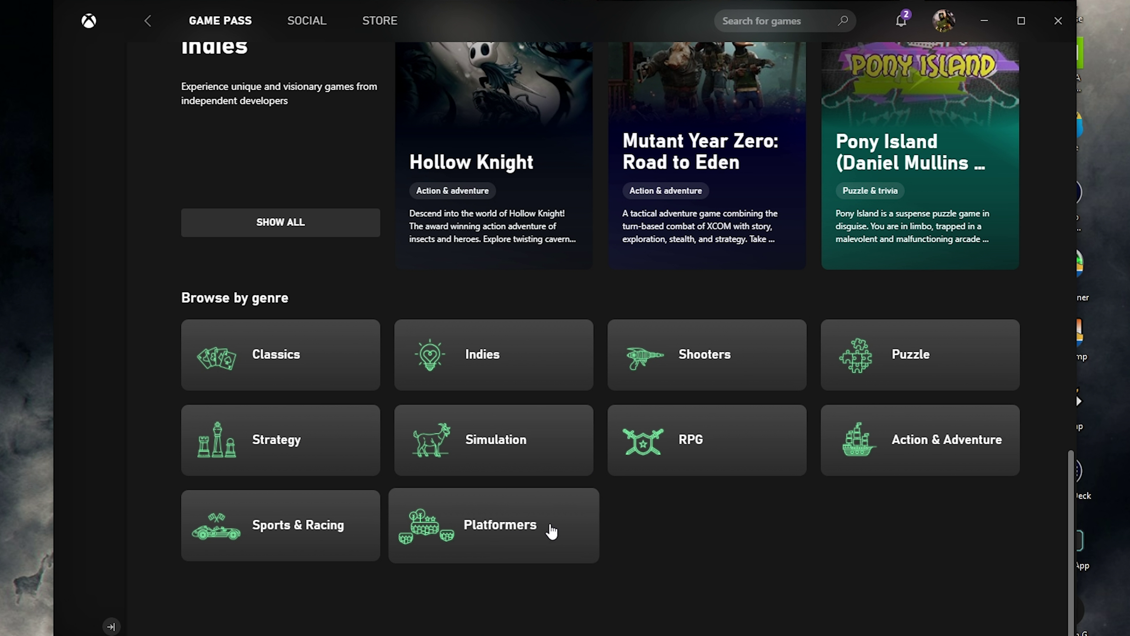
click(659, 461)
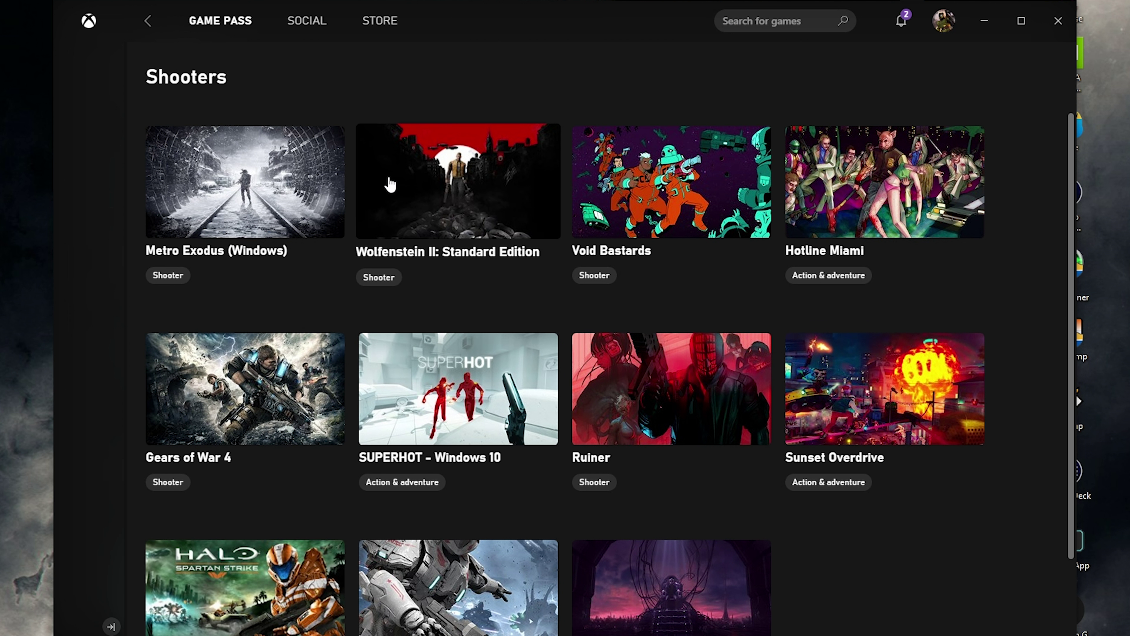
scroll(222, 432, down, 2)
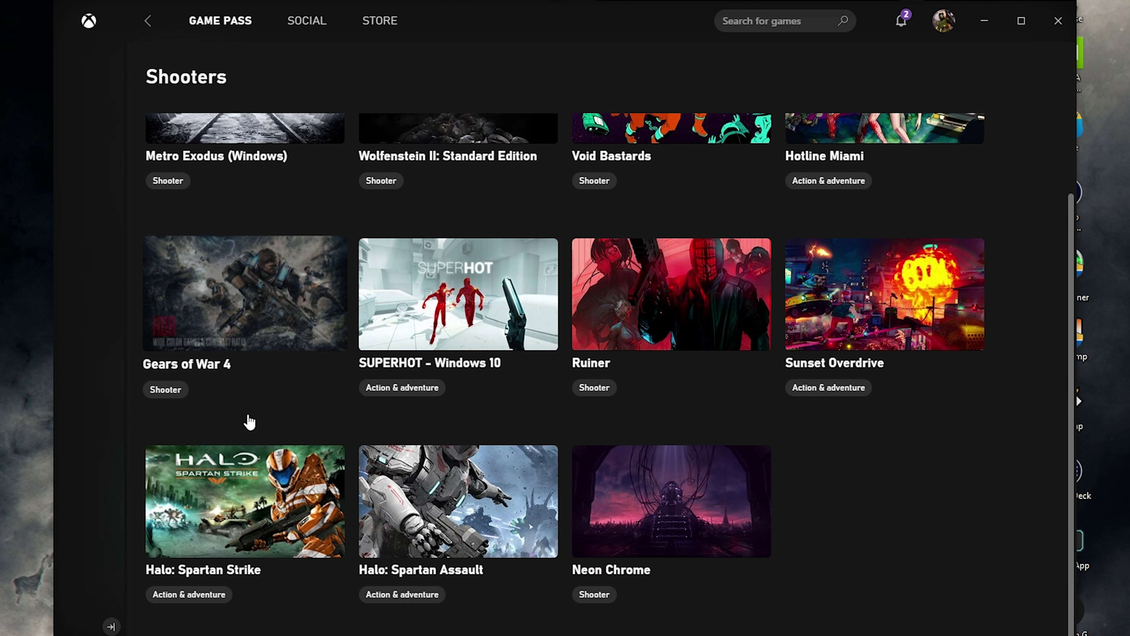
click(262, 332)
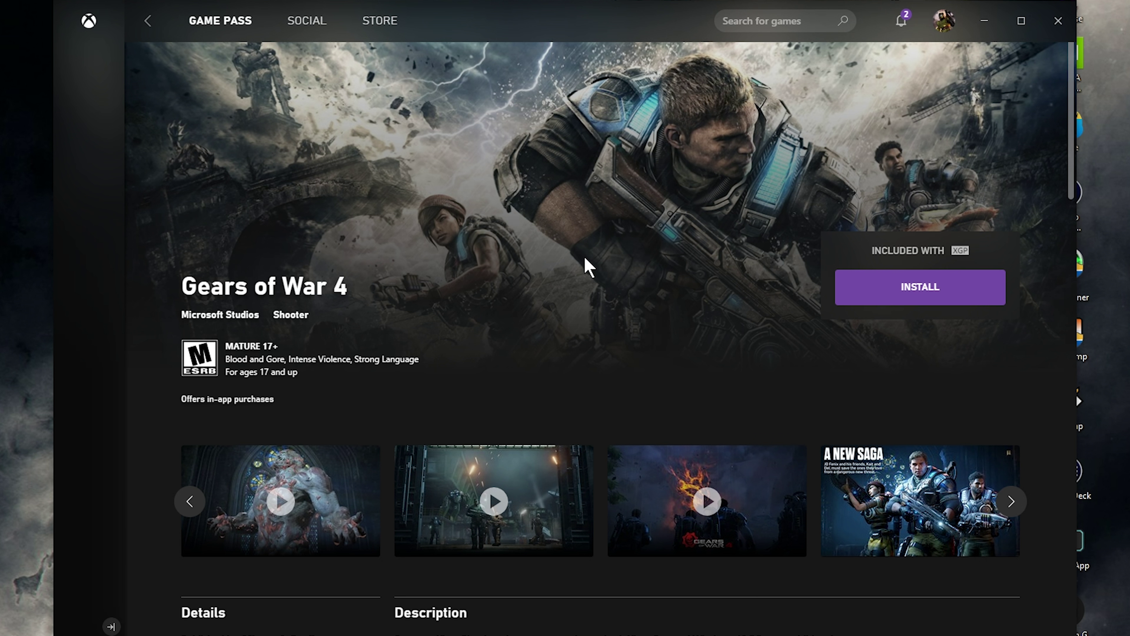
click(891, 288)
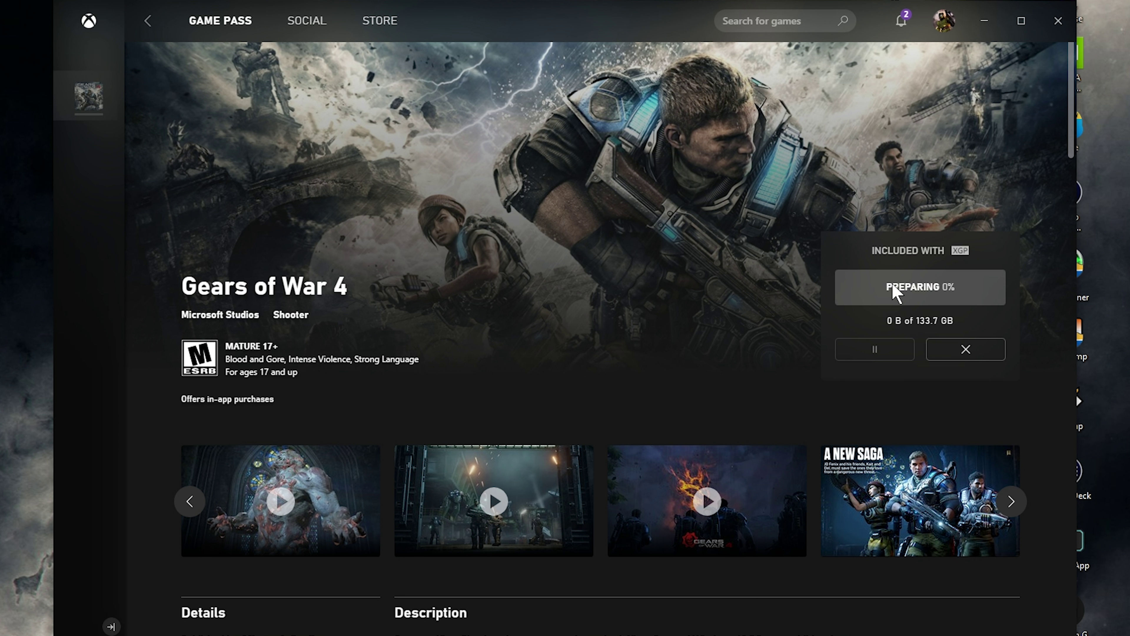
click(874, 359)
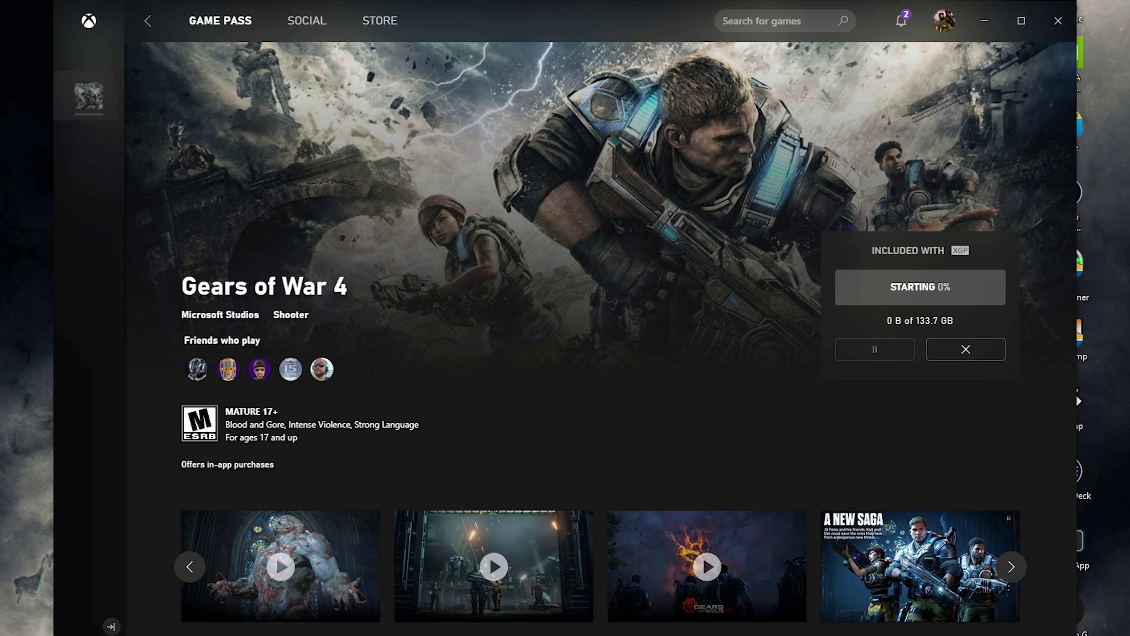
Switch to File Explorer and inspect the WindowsApps folder and the user's folder on the Games (D:) drive
key(super+e)
double_click(236, 250)
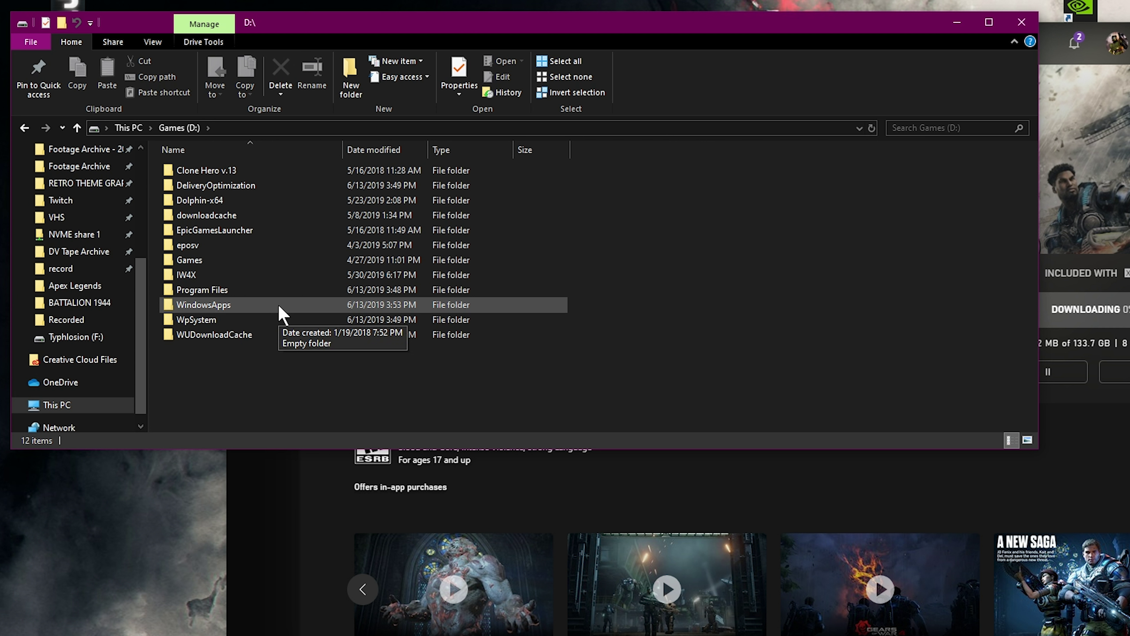
click(274, 305)
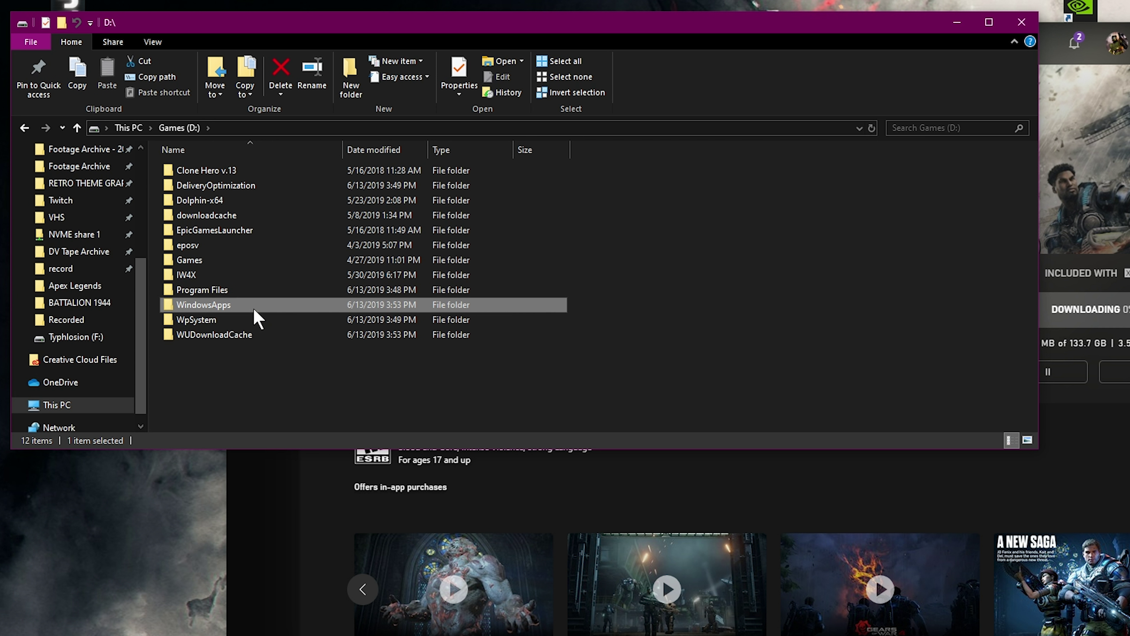
double_click(231, 260)
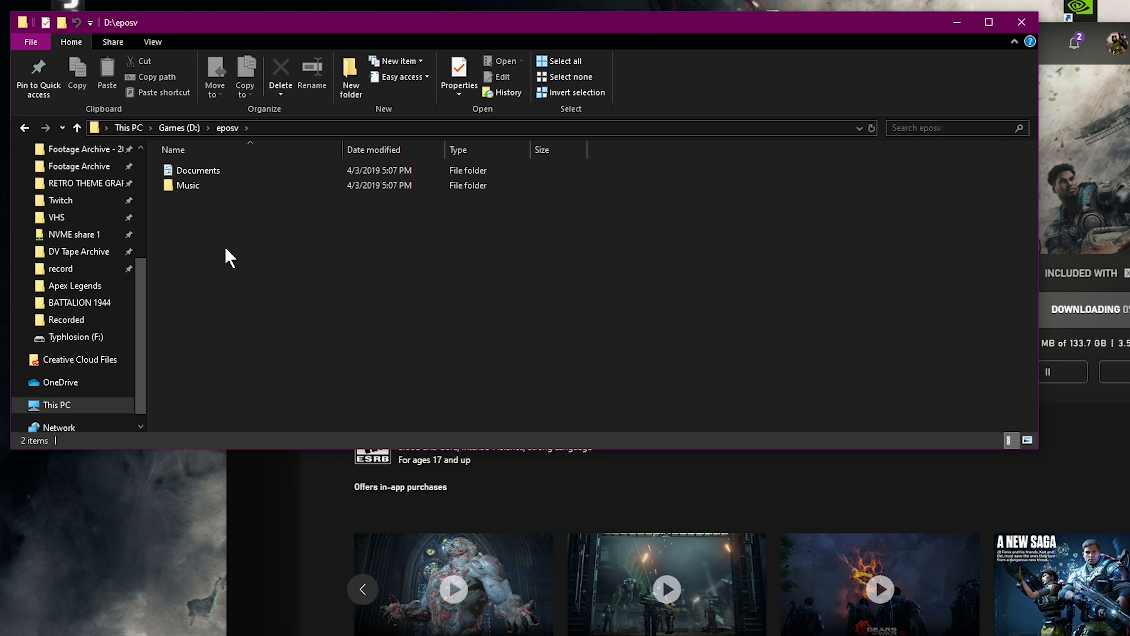
key(alt+Left)
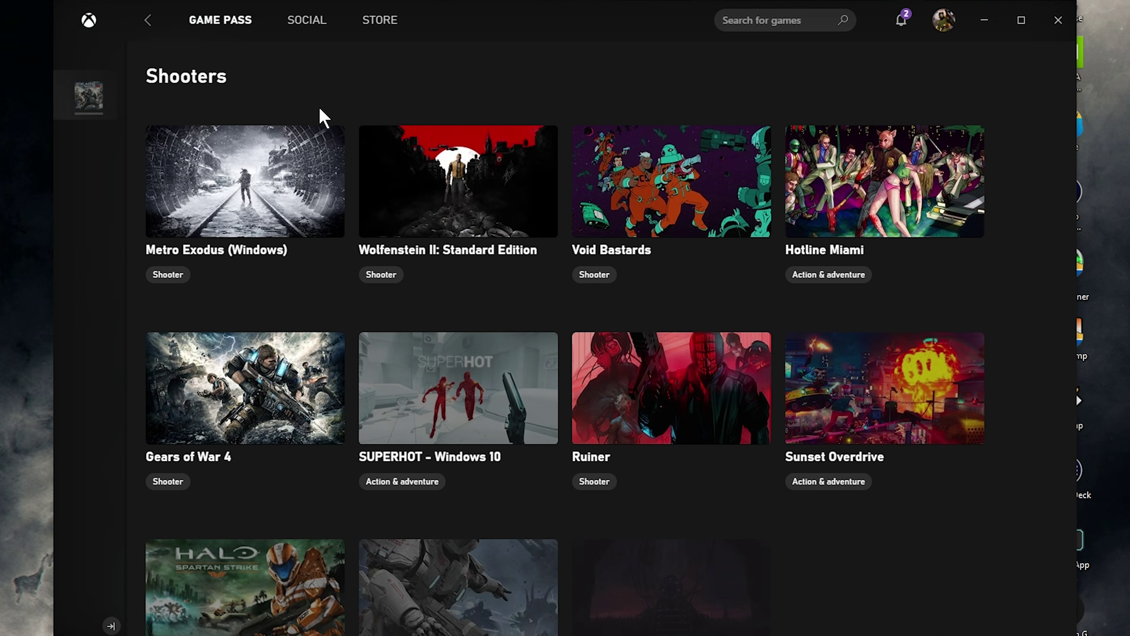
Look through the Shooters games in the Xbox (Beta) app and install Wolfenstein II: Standard Edition
scroll(629, 321, down, 2)
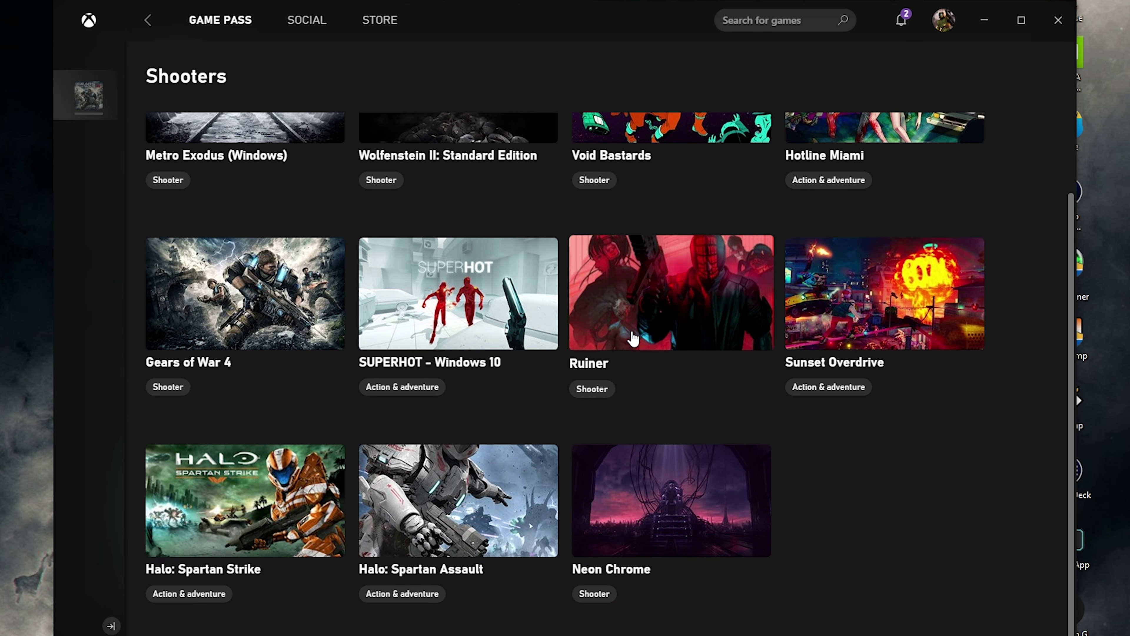
scroll(629, 368, up, 2)
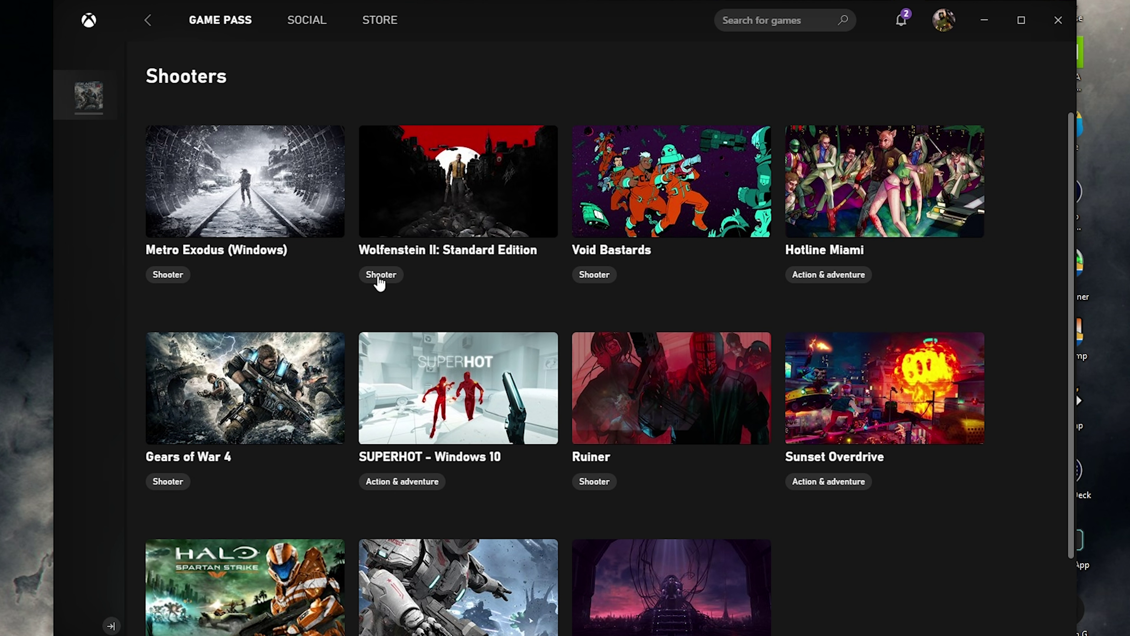
click(446, 175)
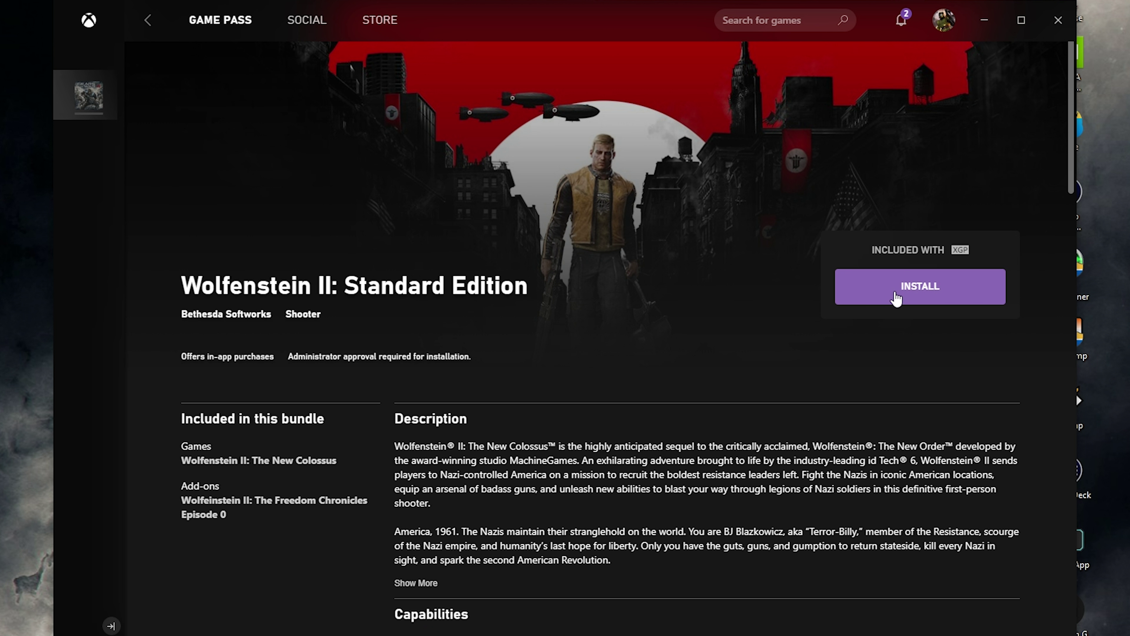
click(895, 285)
Go back to the genre list, browse the RPG games and install The Surge
key(alt+Left)
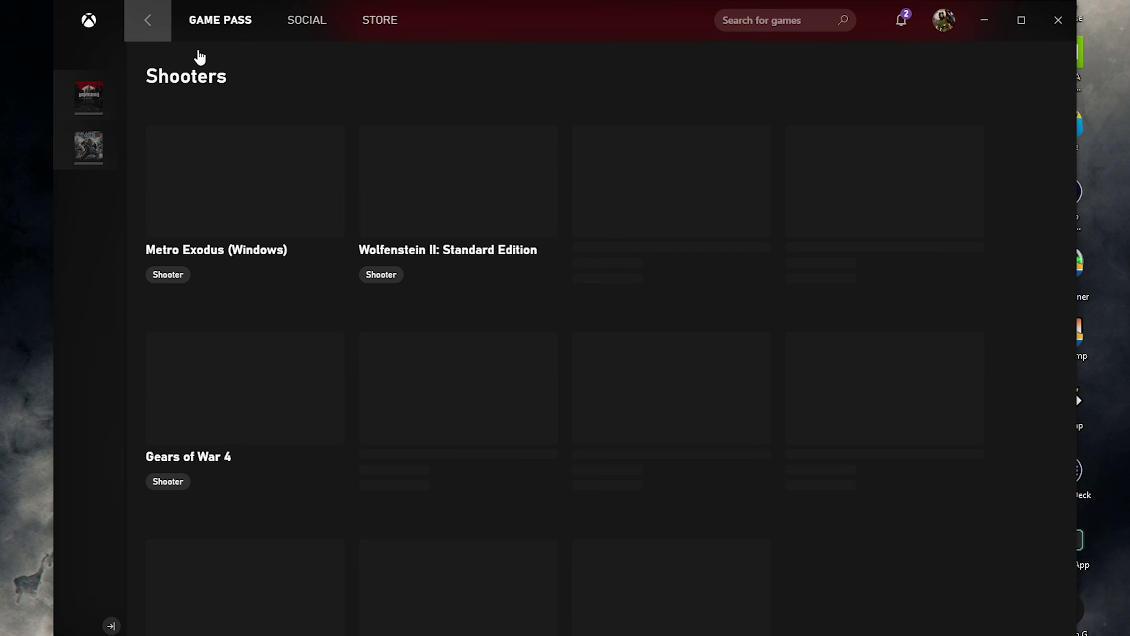
scroll(604, 287, down, 2)
key(alt+Left)
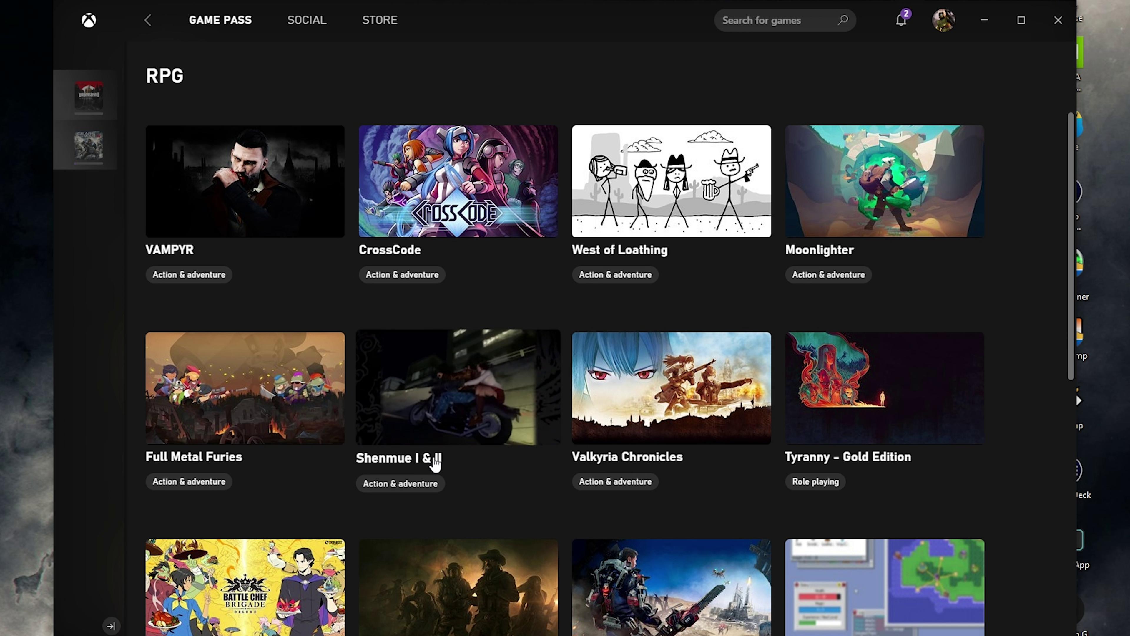
scroll(675, 293, down, 7)
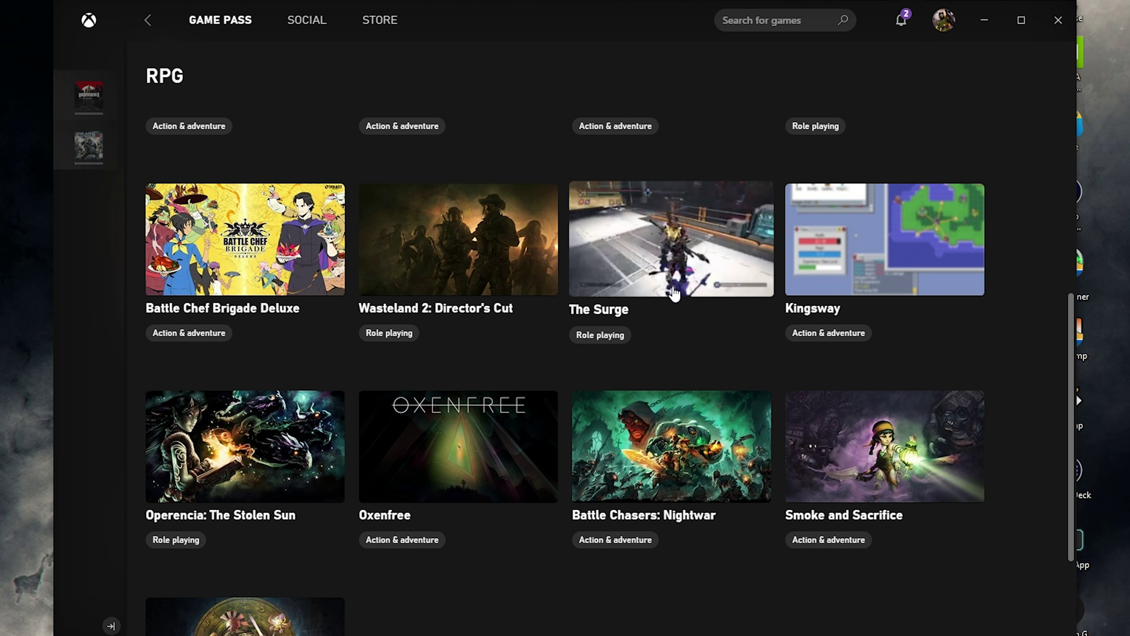
scroll(674, 294, down, 3)
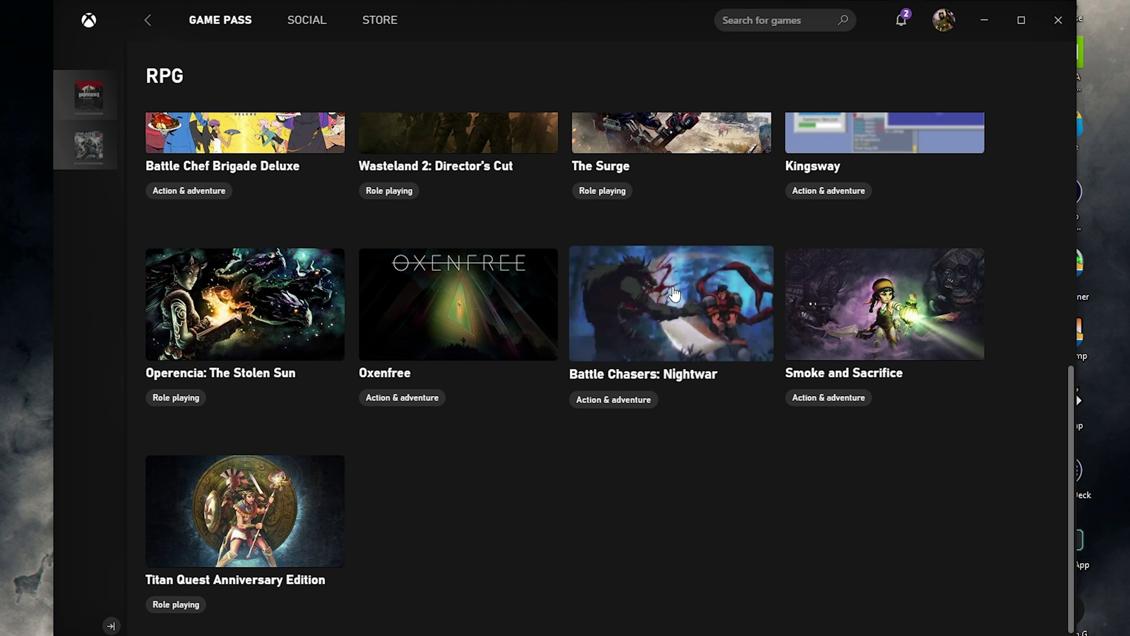
scroll(675, 293, up, 3)
click(672, 272)
click(877, 301)
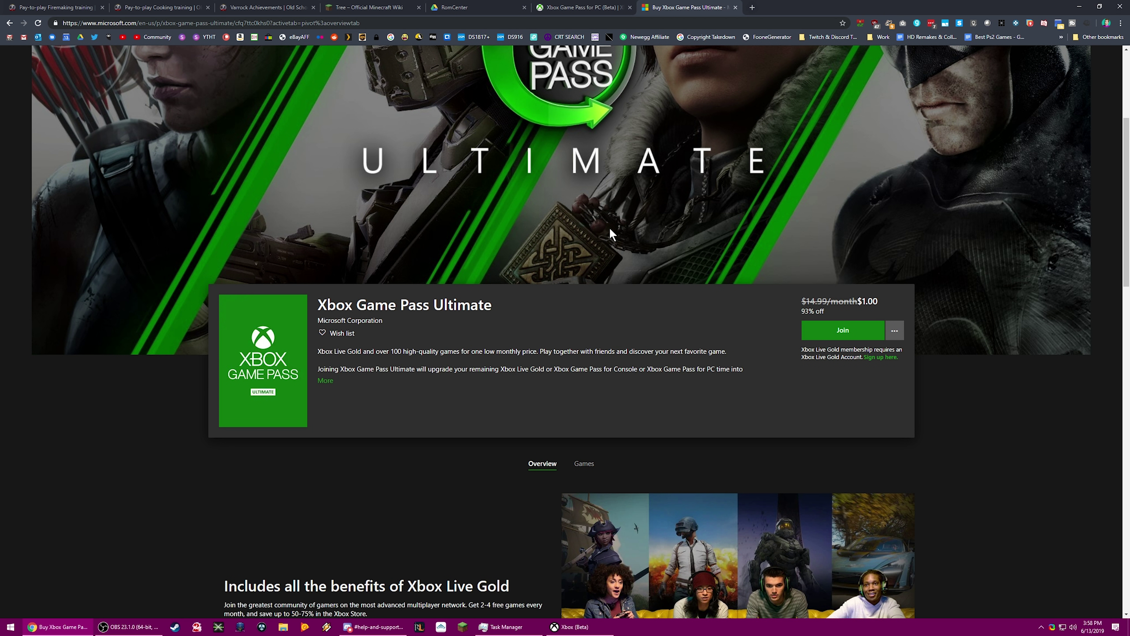
Read the full Xbox Game Pass Ultimate description on the Microsoft website and close it
scroll(600, 289, down, 2)
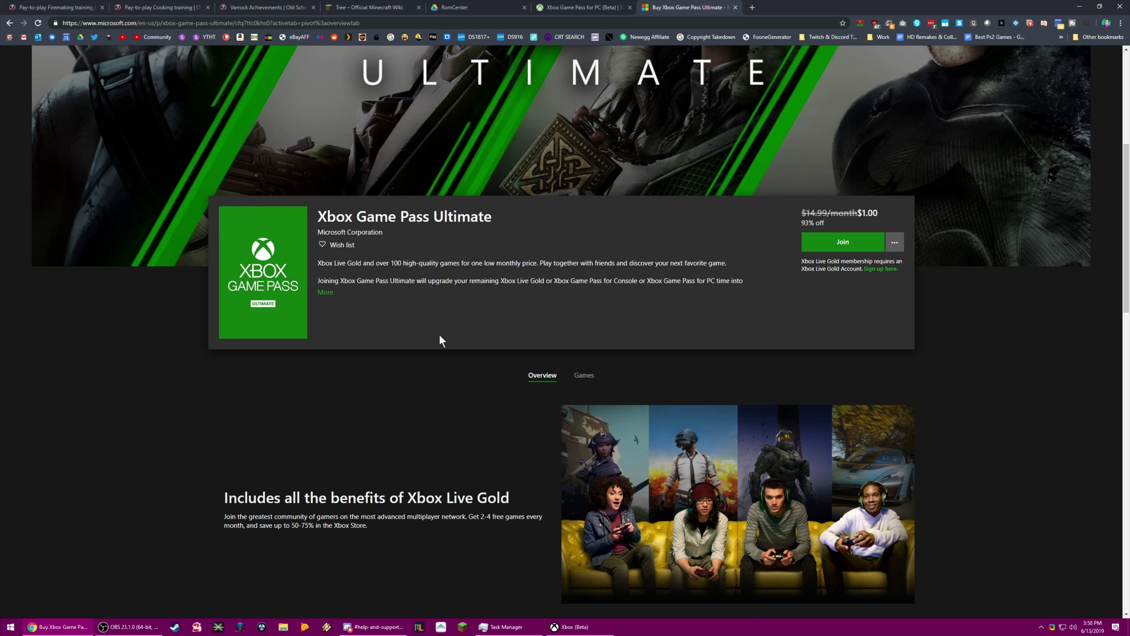
click(324, 297)
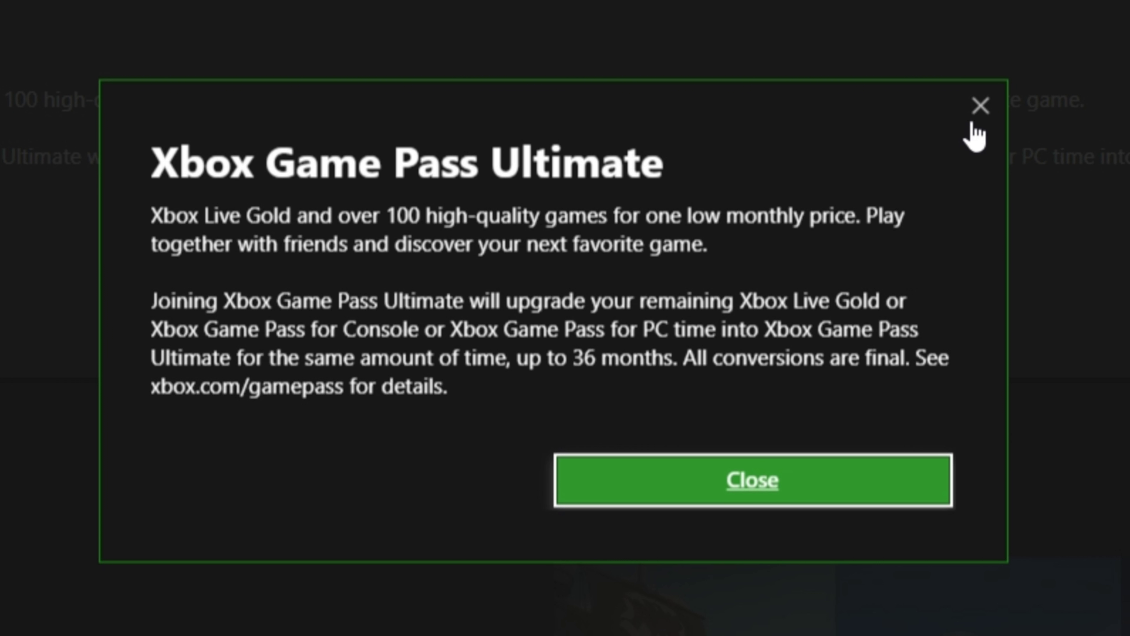
click(976, 118)
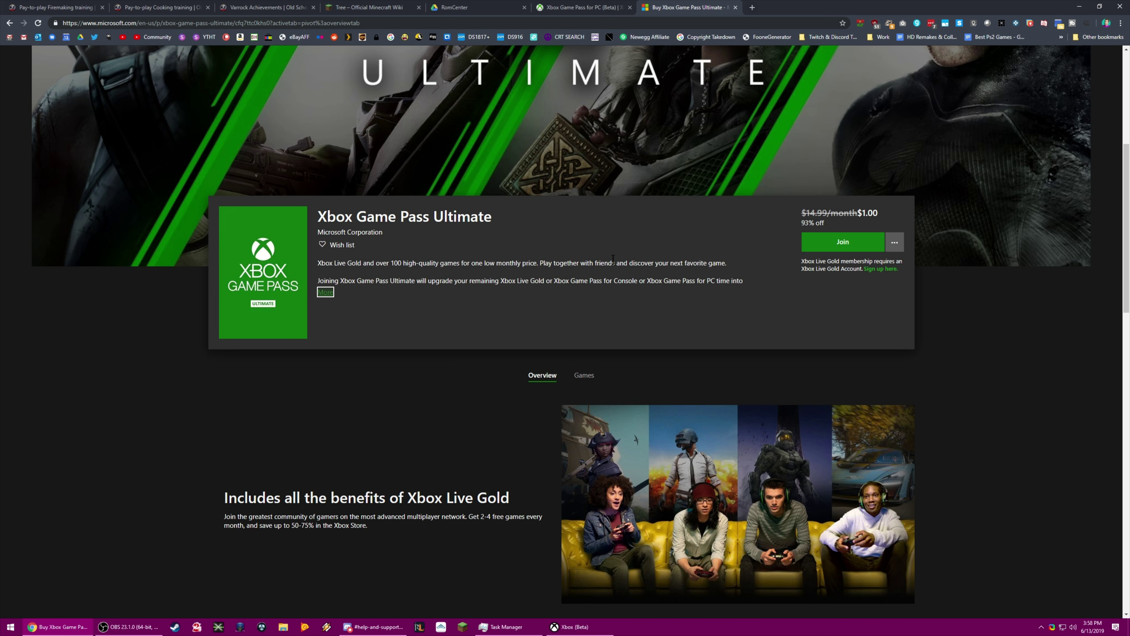
Look through the Xbox Game Pass Ultimate benefits on the product overview page and return to the membership offer
scroll(573, 276, down, 5)
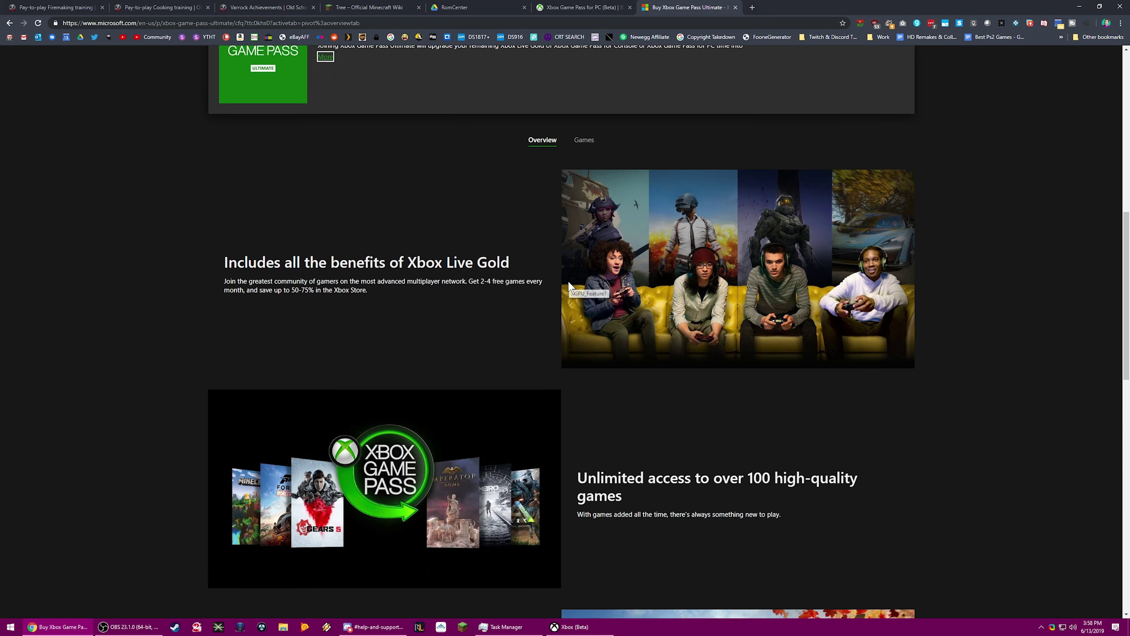
scroll(569, 285, down, 3)
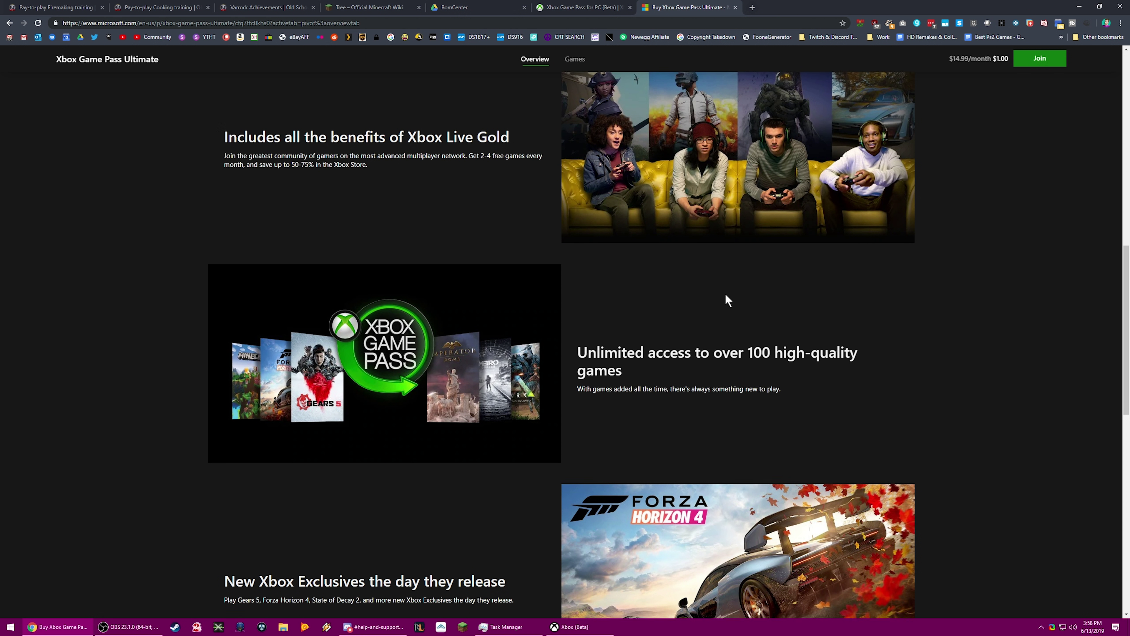
scroll(729, 297, up, 1)
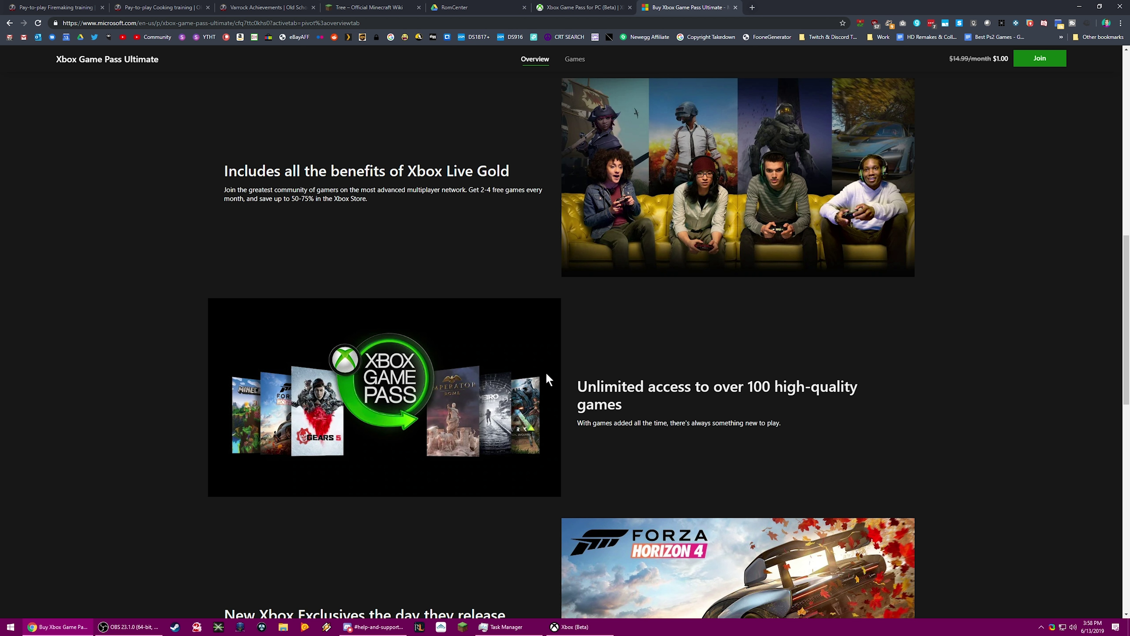
scroll(594, 332, down, 15)
scroll(586, 346, up, 15)
scroll(580, 358, up, 5)
scroll(729, 232, down, 4)
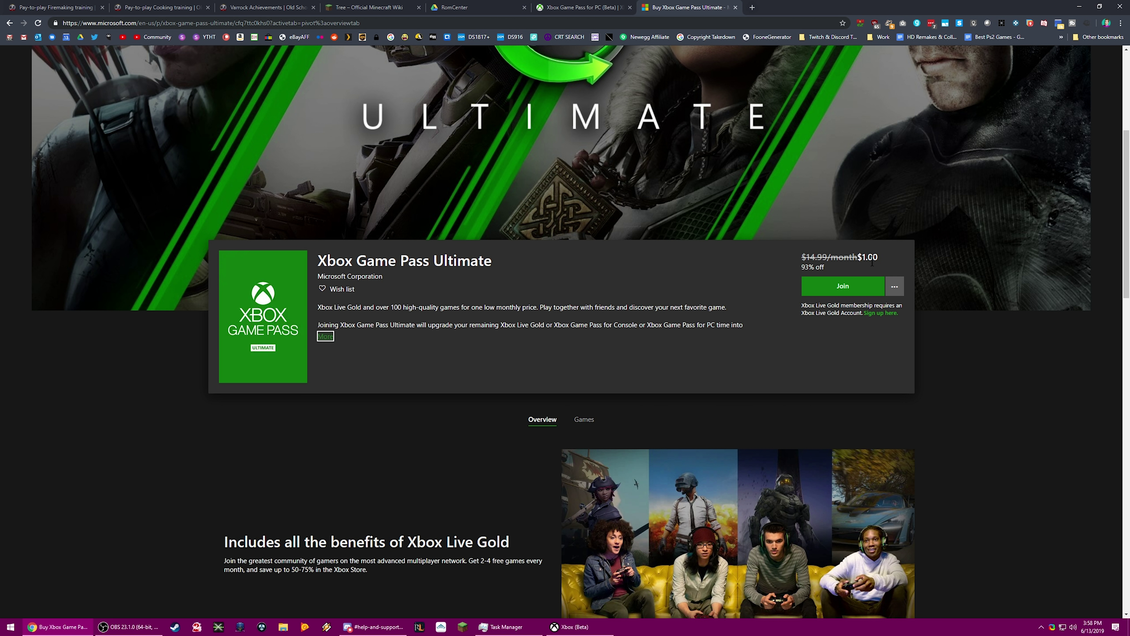
Join Xbox Game Pass Ultimate with the $1.00 offer and accept the upgrade of the existing memberships
click(842, 287)
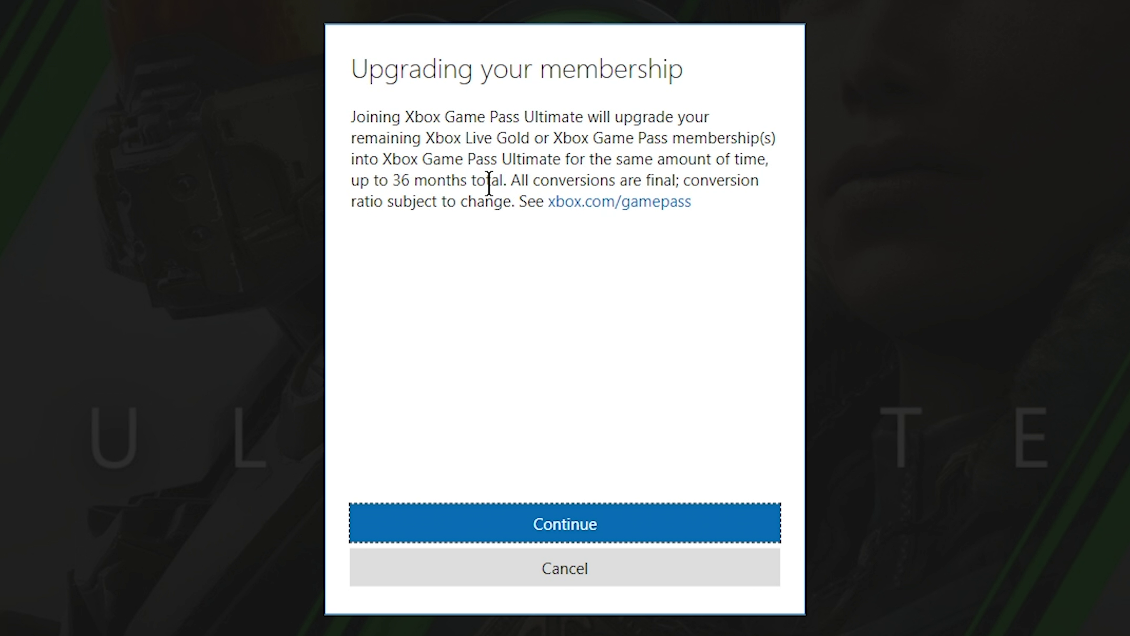
click(558, 525)
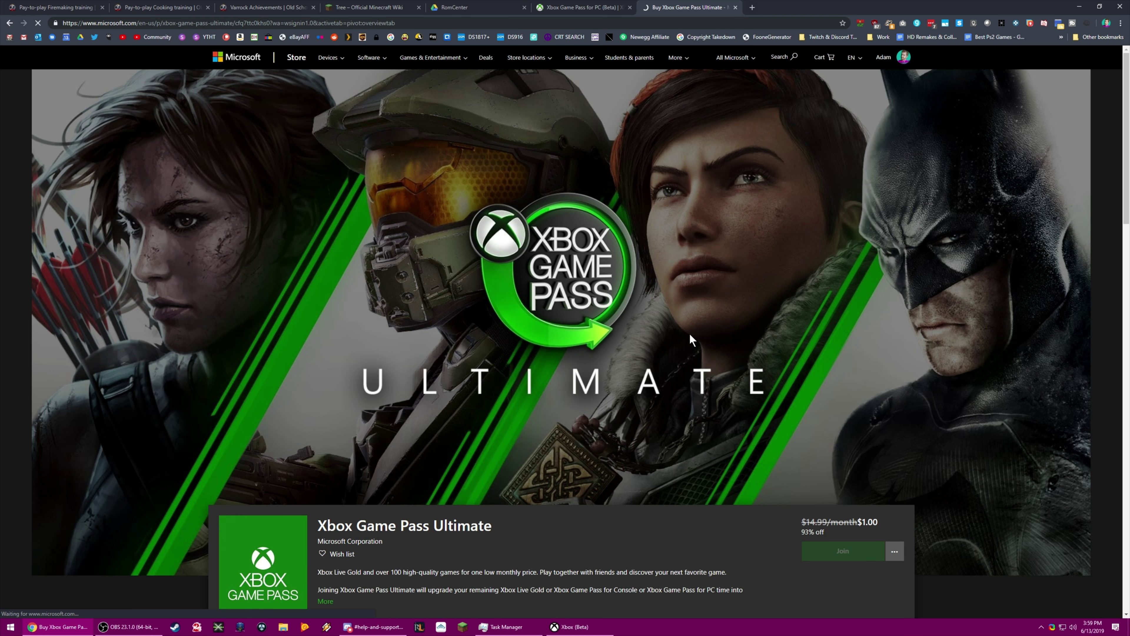
scroll(763, 301, down, 8)
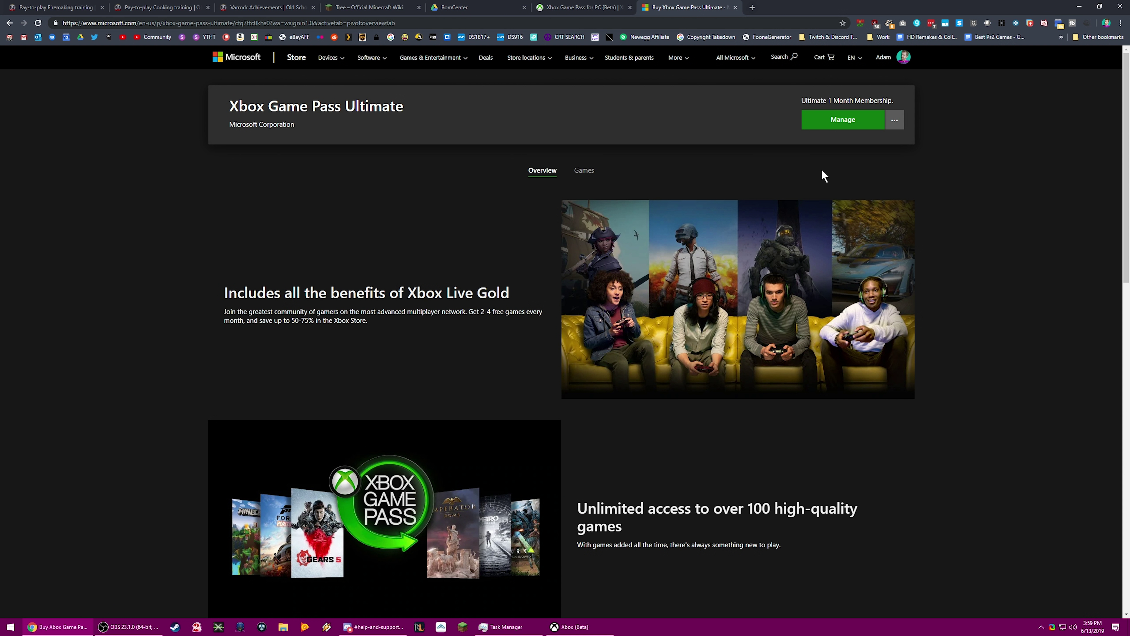
Open the management page of the Ultimate membership and examine its next charge date and the canceled subscriptions
scroll(744, 281, down, 15)
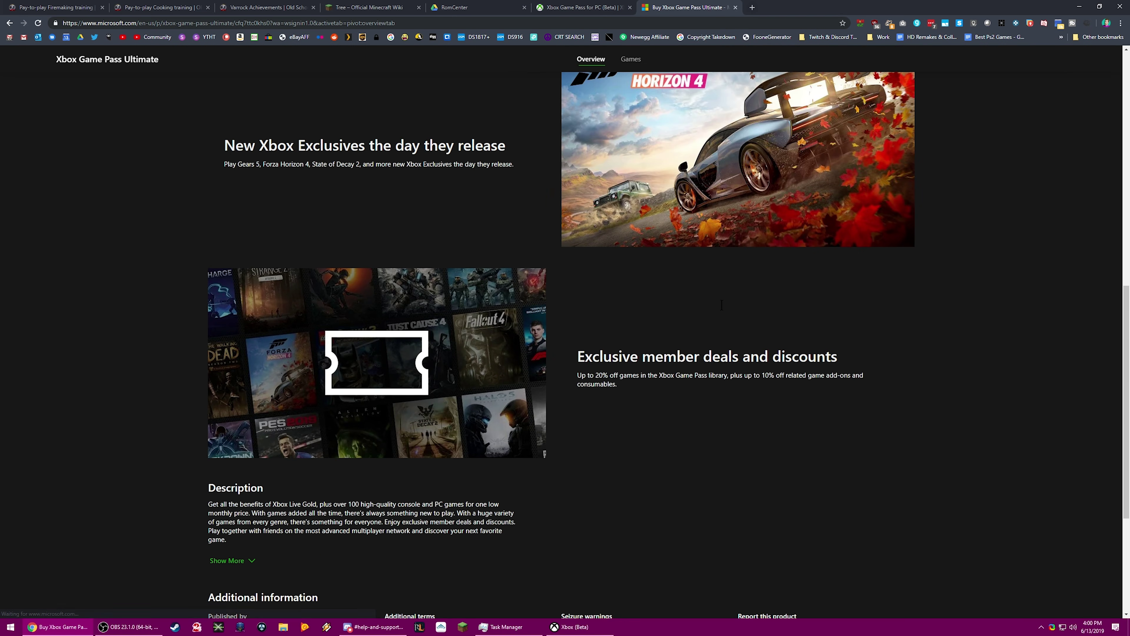
scroll(723, 308, up, 15)
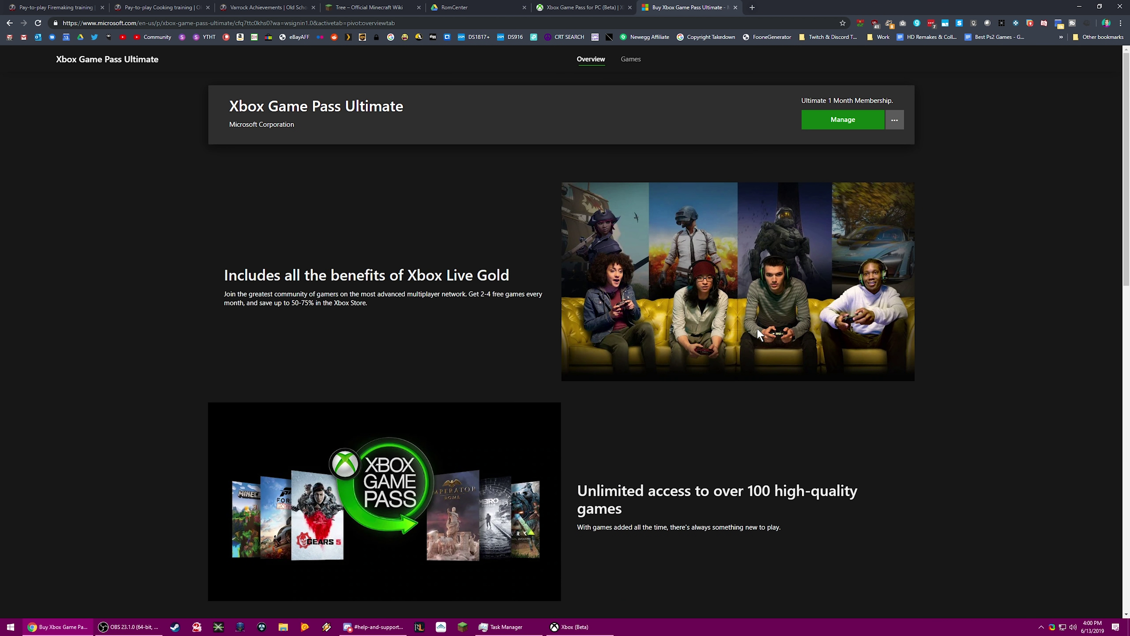
click(900, 122)
click(835, 119)
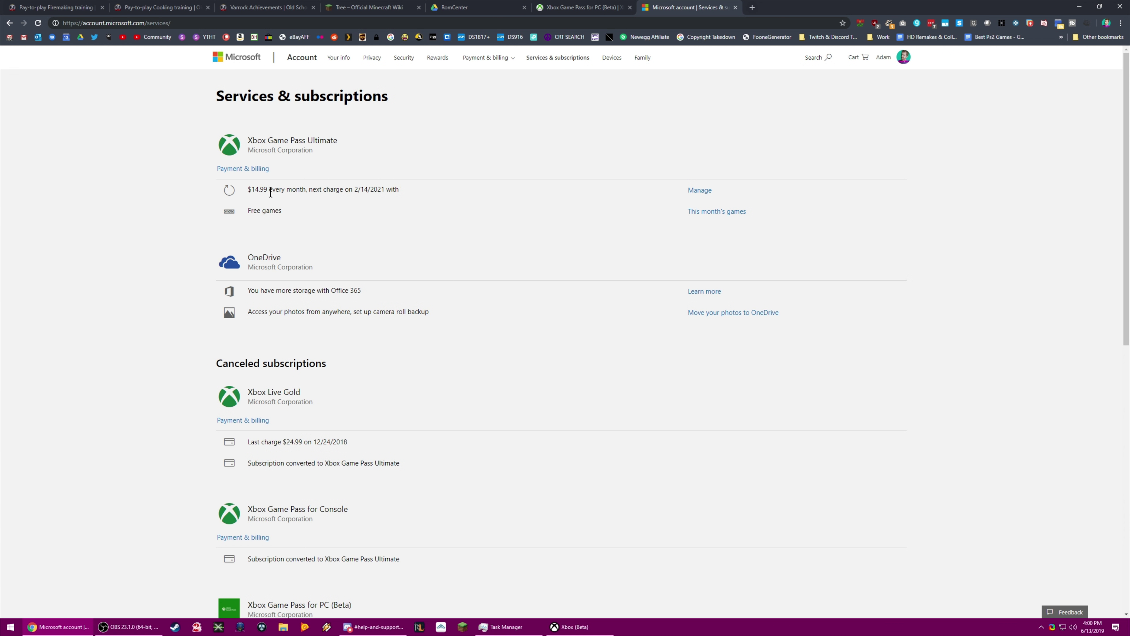
drag(355, 189, 364, 190)
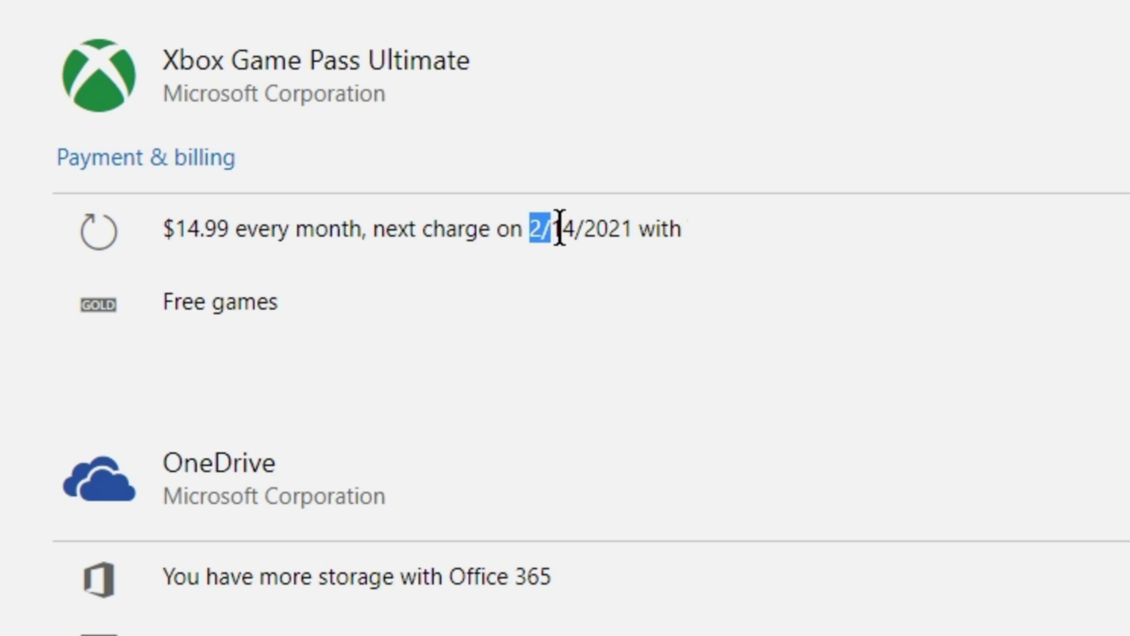
drag(559, 230, 632, 228)
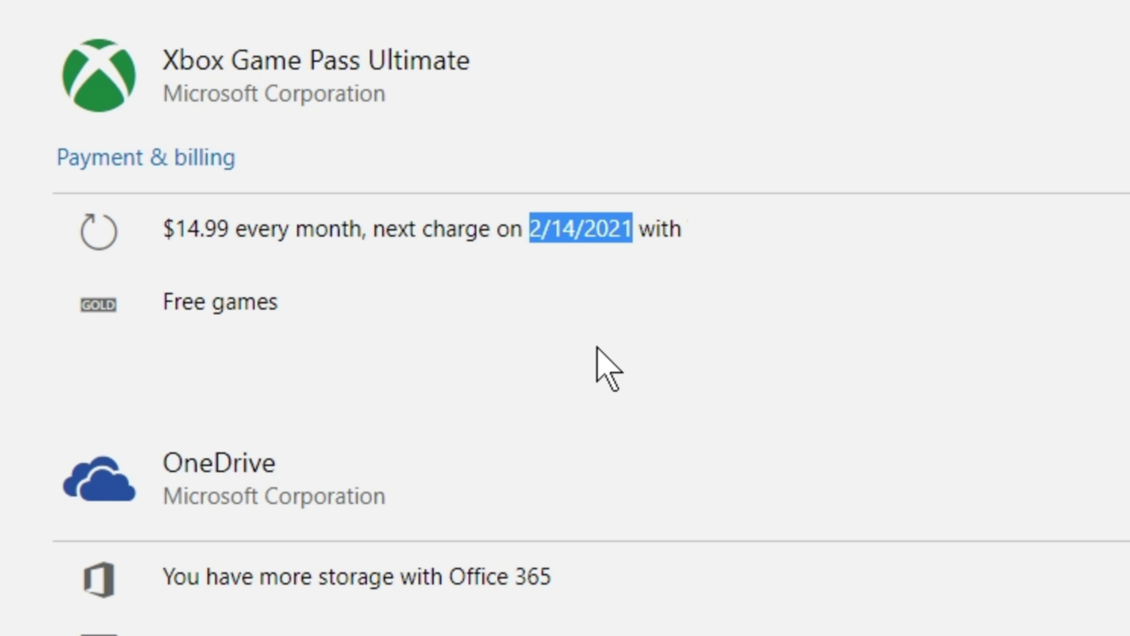
scroll(589, 383, down, 10)
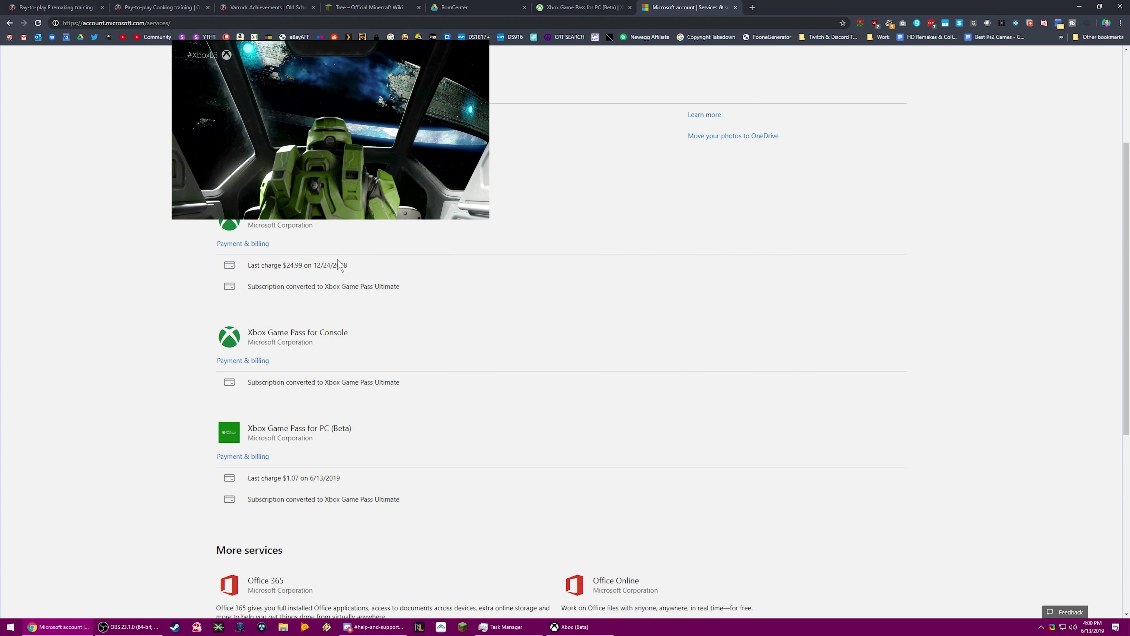
scroll(383, 349, up, 4)
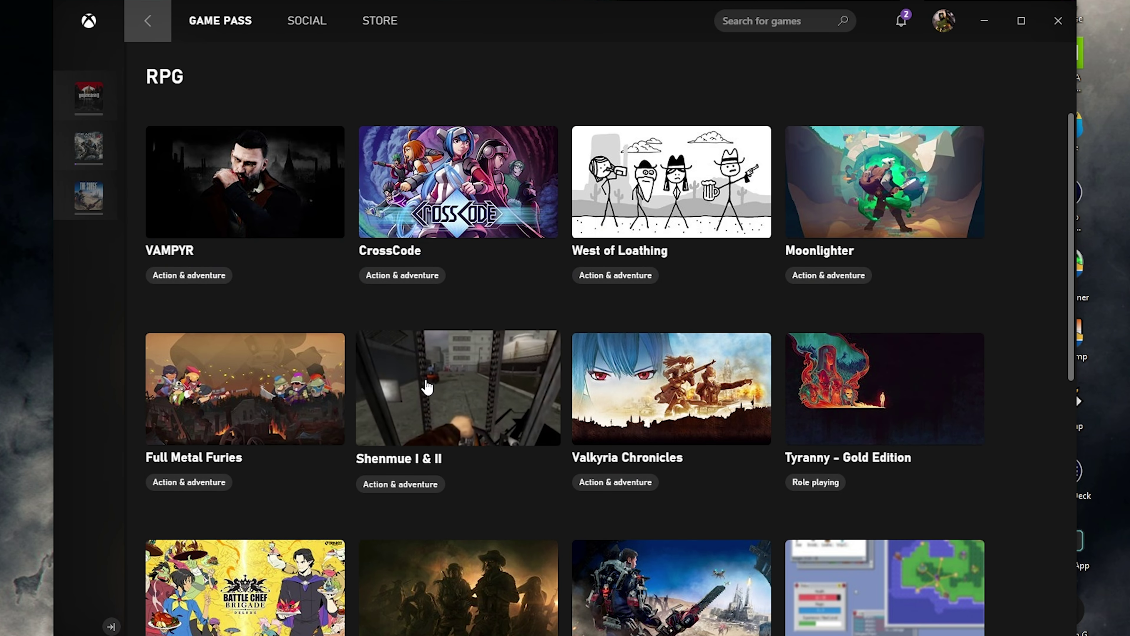
Switch to the Xbox (Beta) app and check the download progress of Wolfenstein II: The New Colossus and Gears of War 4
click(92, 110)
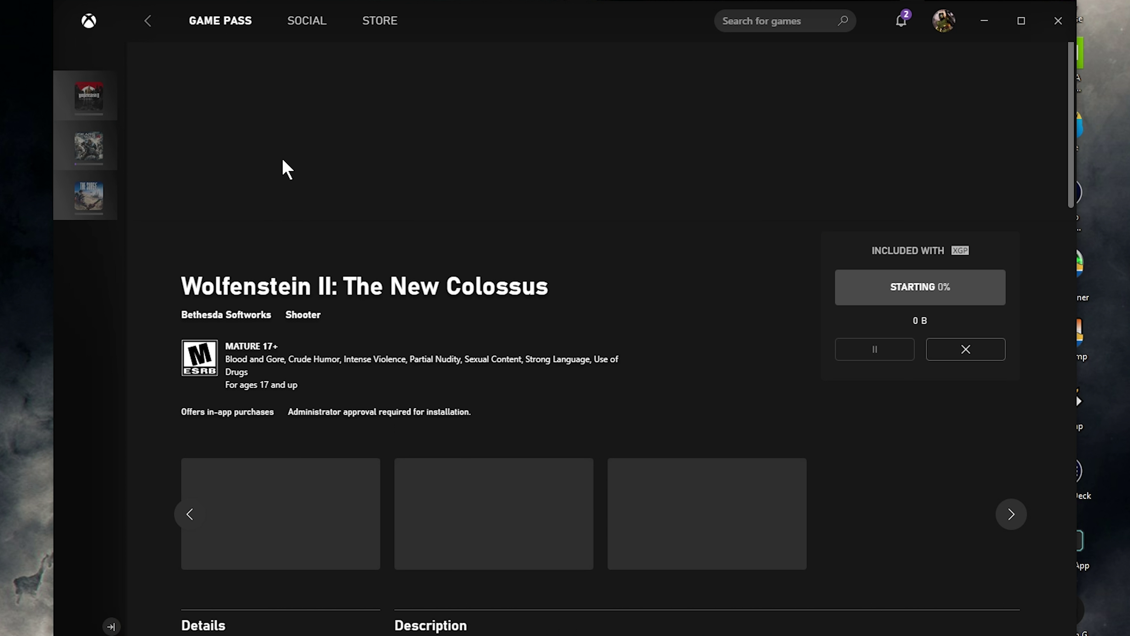
click(67, 149)
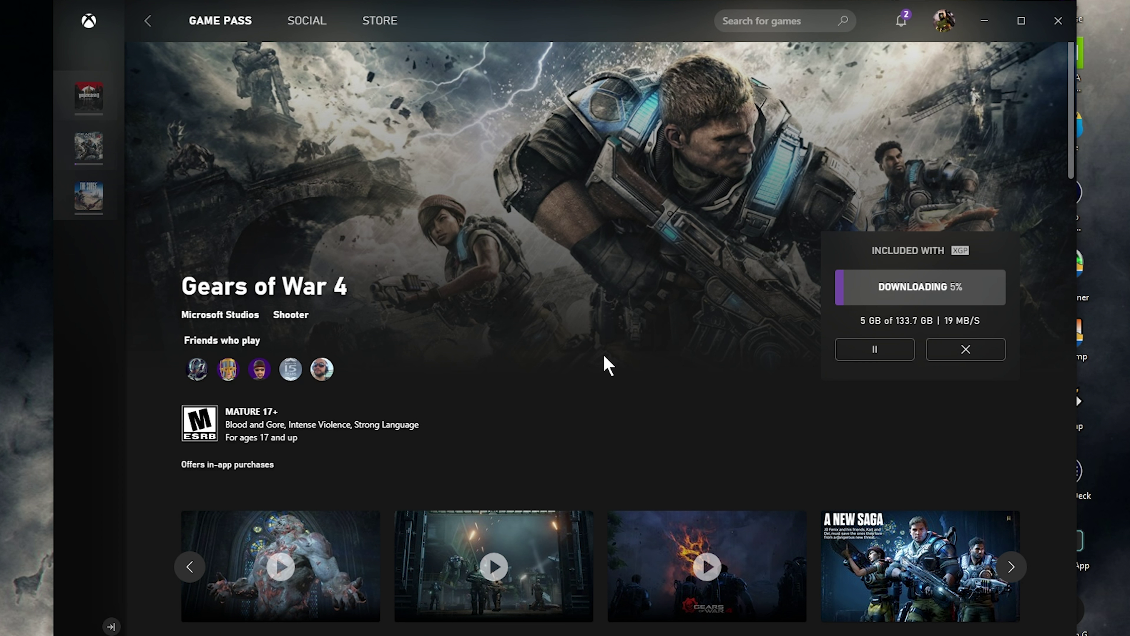